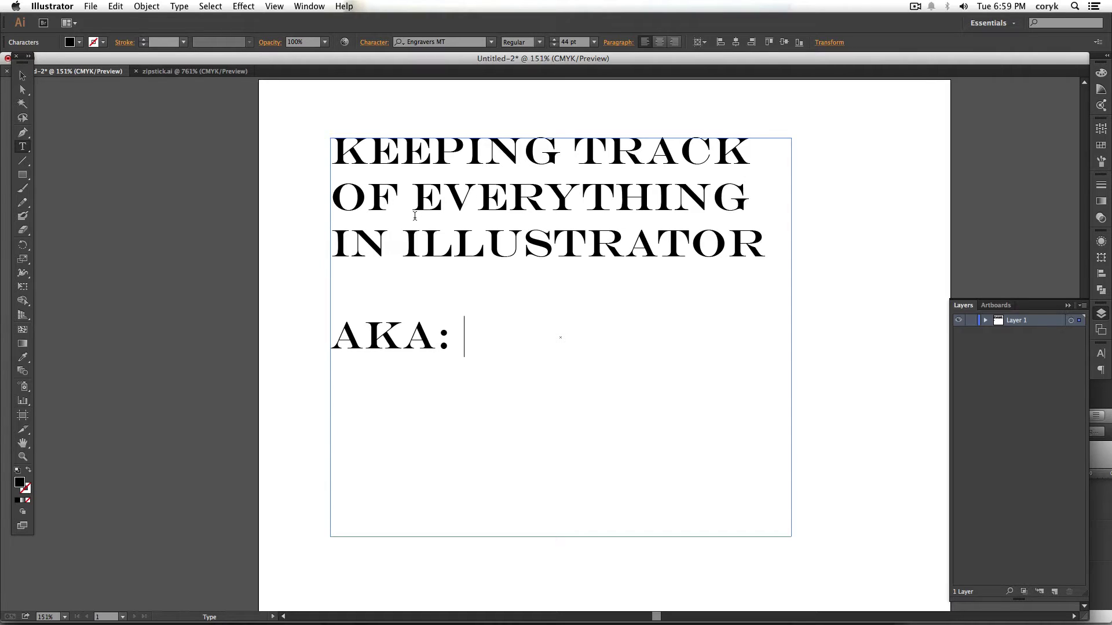
Complete the AKA line of the title text with "HOW NOT TO GO CRAZY WITH A TON OF OBJECTS"
{"action": "type", "text": "HOW NOT TO "}
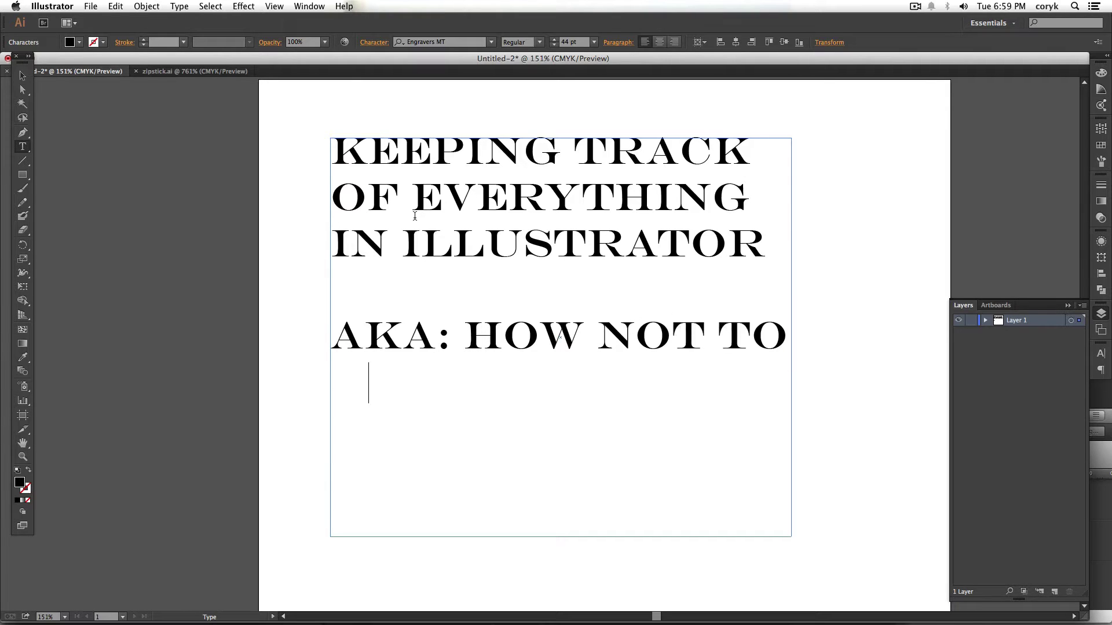
{"action": "type", "text": "GO CRAZY WITH "}
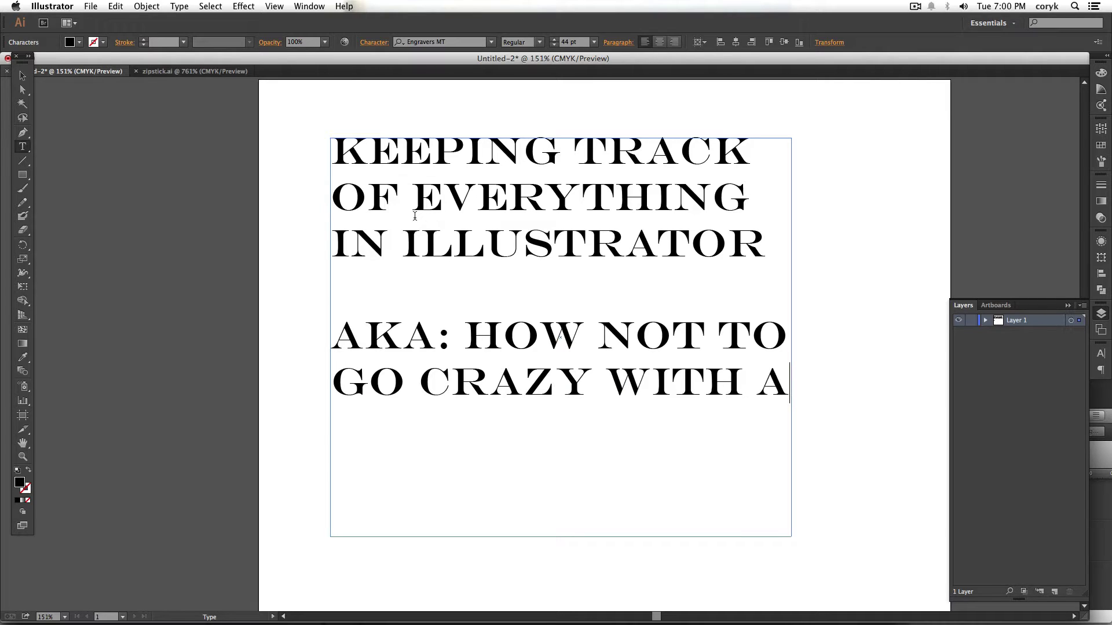
{"action": "type", "text": "A TON OF O"}
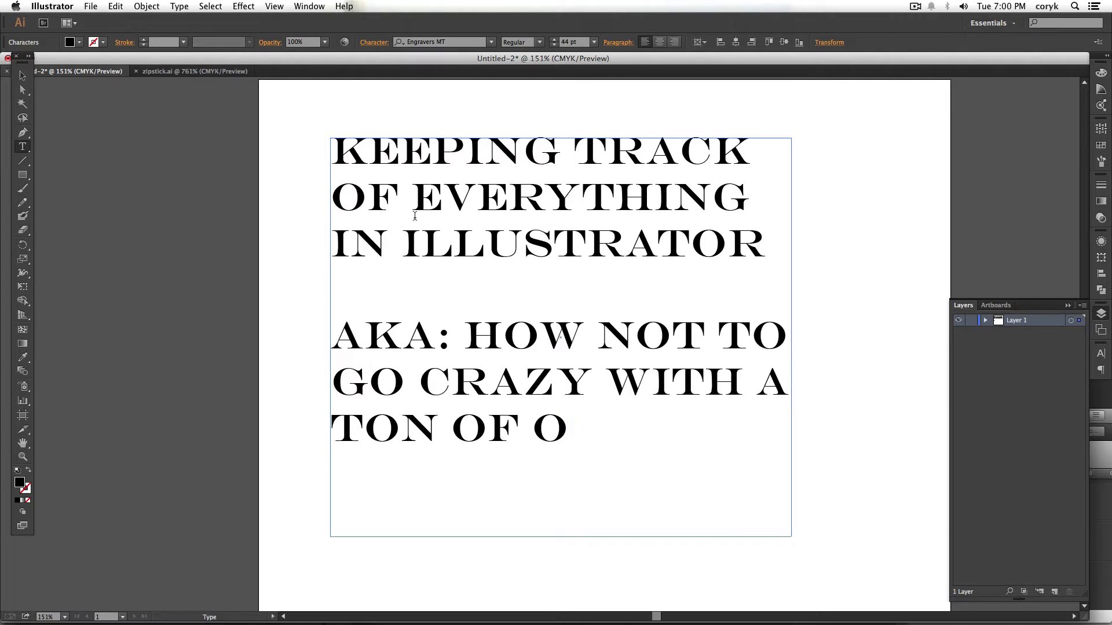
{"action": "type", "text": "BJECTS"}
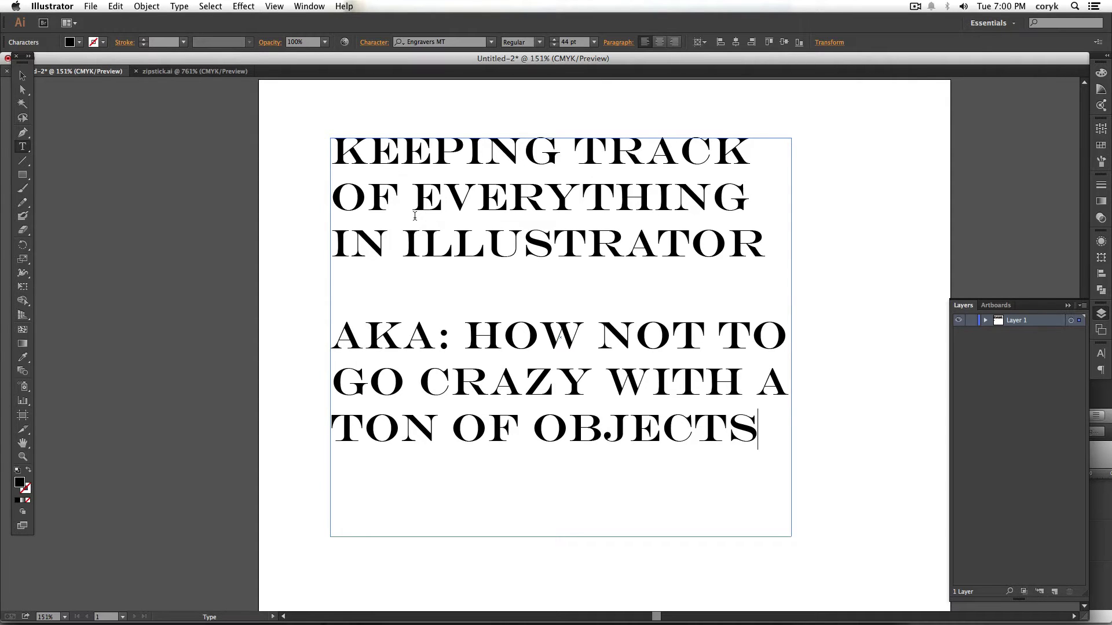
Replace all the text in the text frame with "AKA: LAYERS AND GROUPS"
{"action": "key", "text": "super+a"}
{"action": "type", "text": "AKA"}
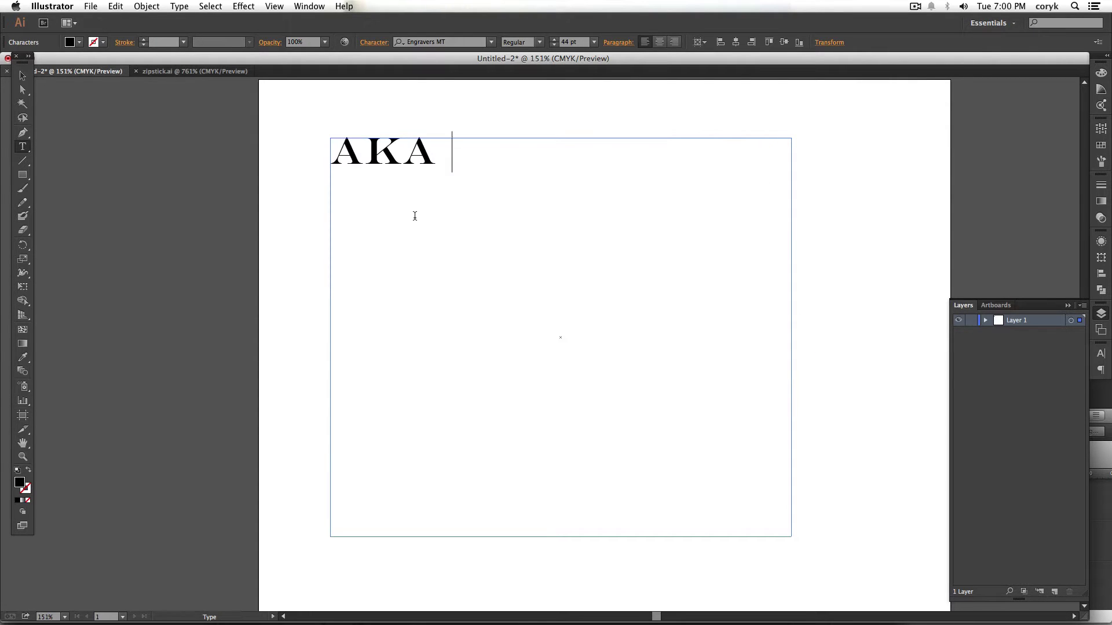
{"action": "type", "text": ": LAYERS AND"}
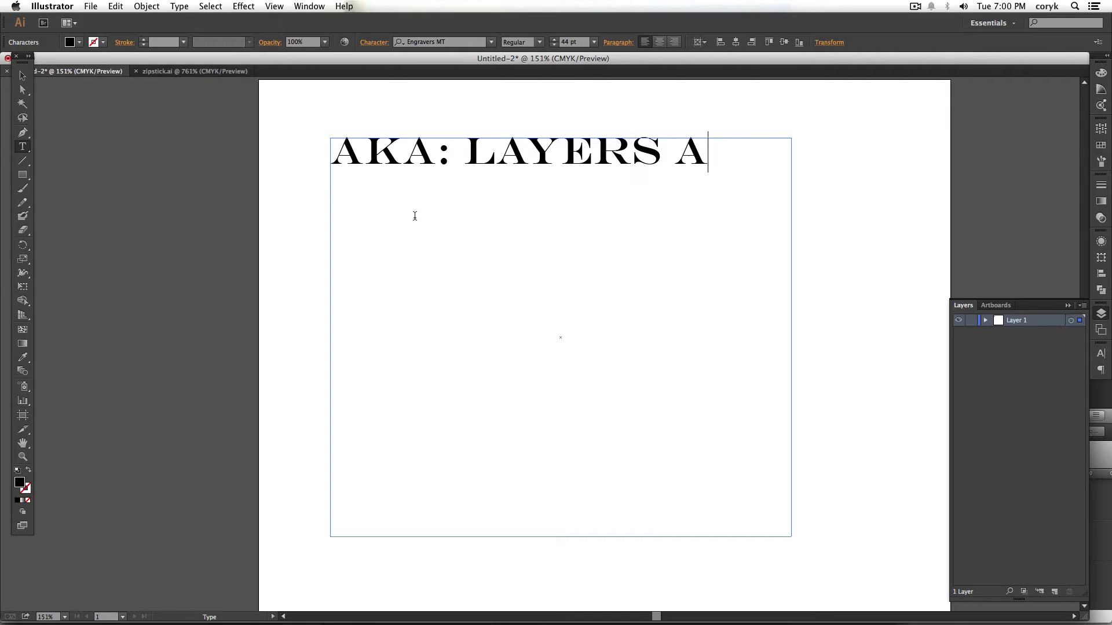
{"action": "type", "text": " GROUPS"}
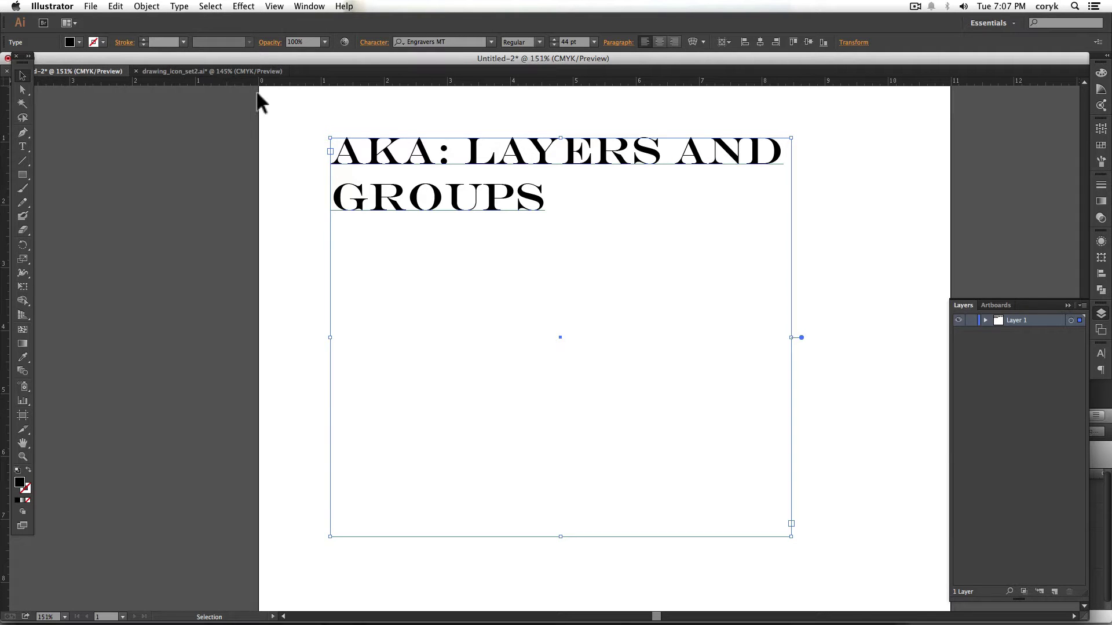
Switch to the drawing_icon_set2.ai document, collapse Layer 1, and briefly show the hidden Layer 2 artwork
{"action": "left_click", "coordinate": [255, 70]}
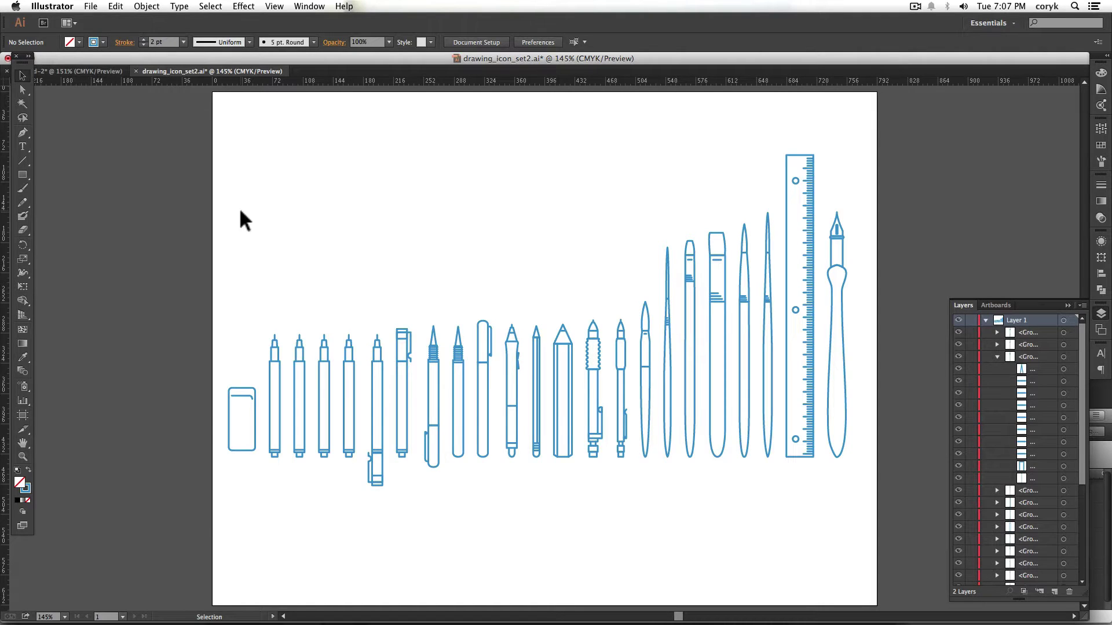
{"action": "left_click", "coordinate": [985, 320]}
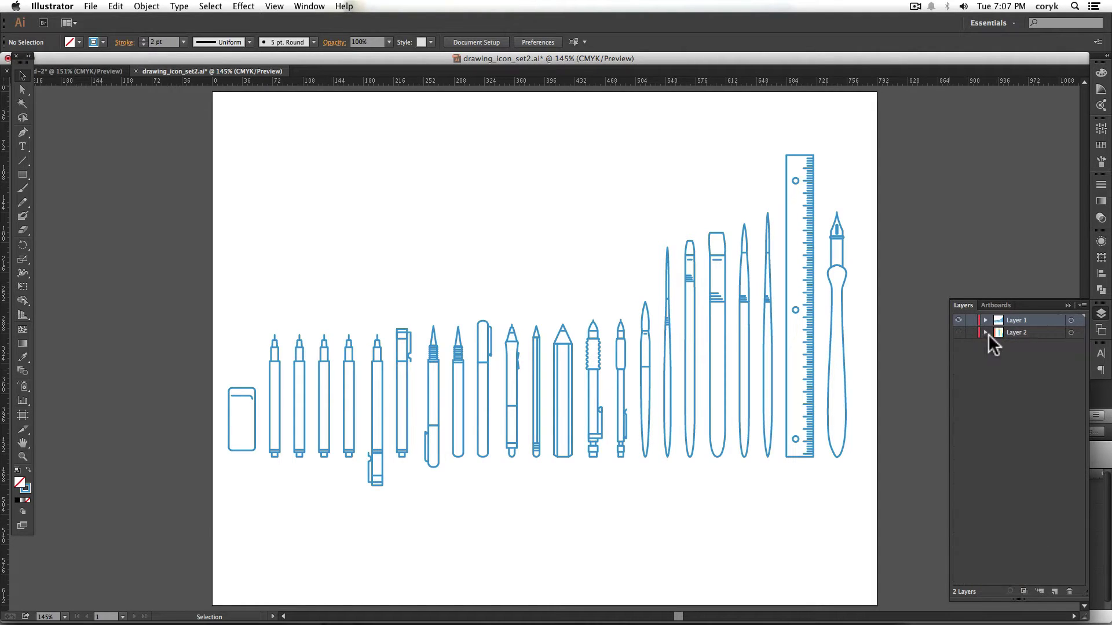
{"action": "left_click", "coordinate": [958, 333]}
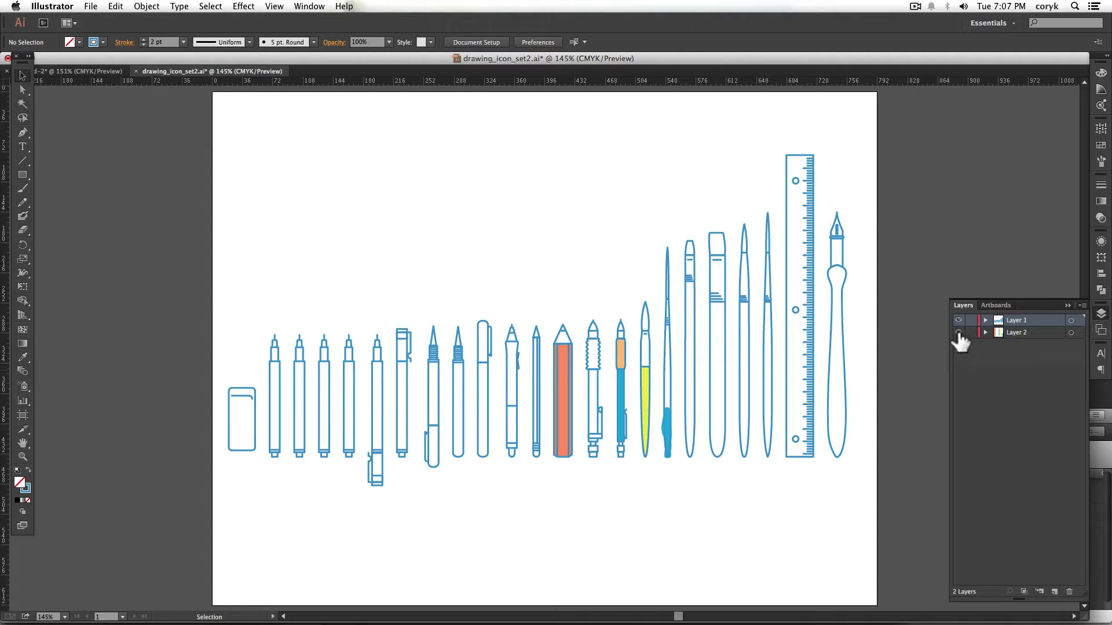
{"action": "left_click", "coordinate": [958, 333]}
Expand Layer 1, target the pen-tip path inside the open group and the whole layer in turn, and deselect everything
{"action": "left_click", "coordinate": [985, 320]}
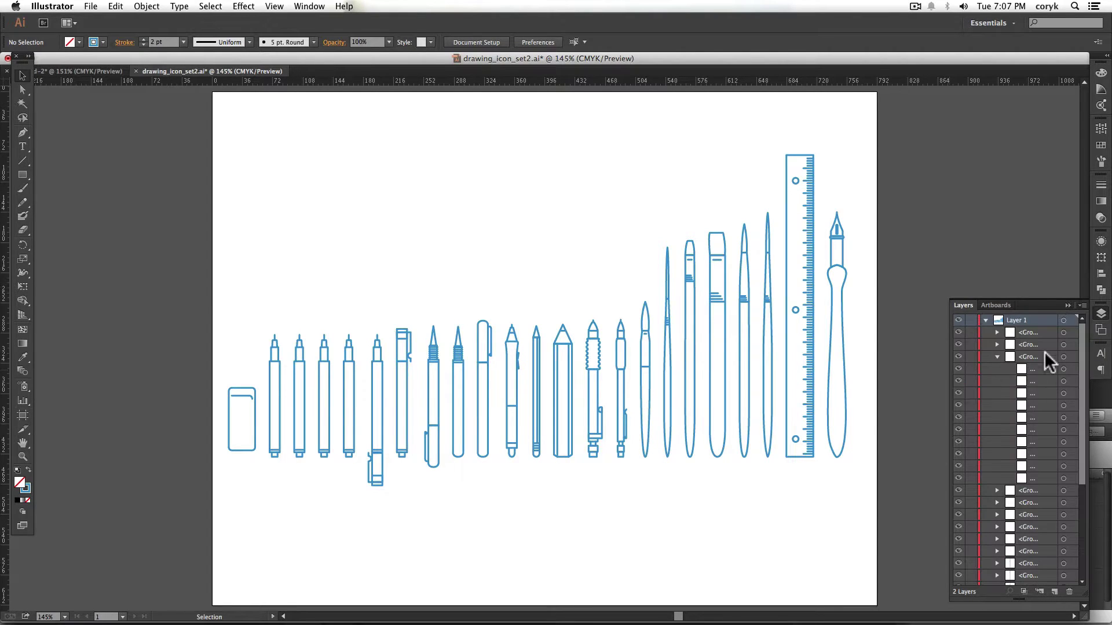
{"action": "left_click", "coordinate": [1064, 369]}
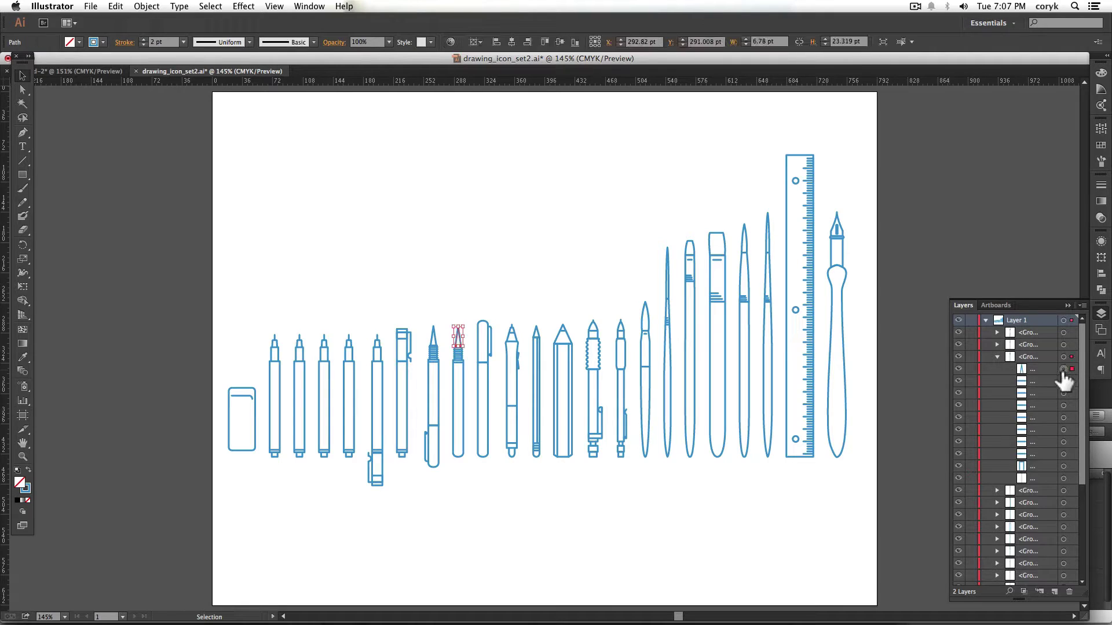
{"action": "left_click", "coordinate": [1064, 320]}
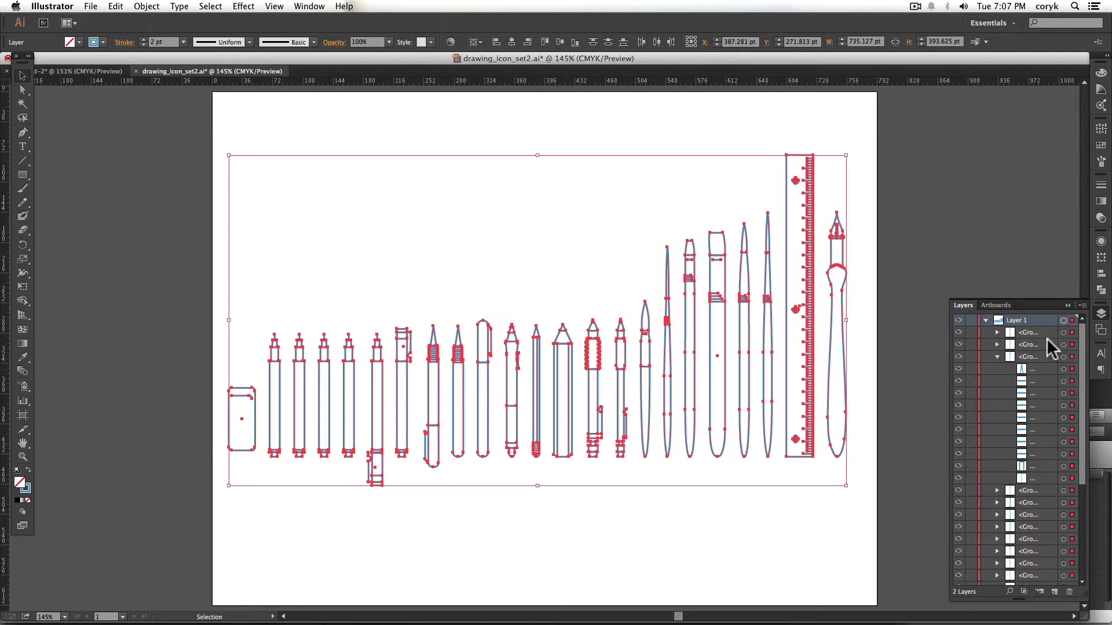
{"action": "left_click", "coordinate": [821, 218]}
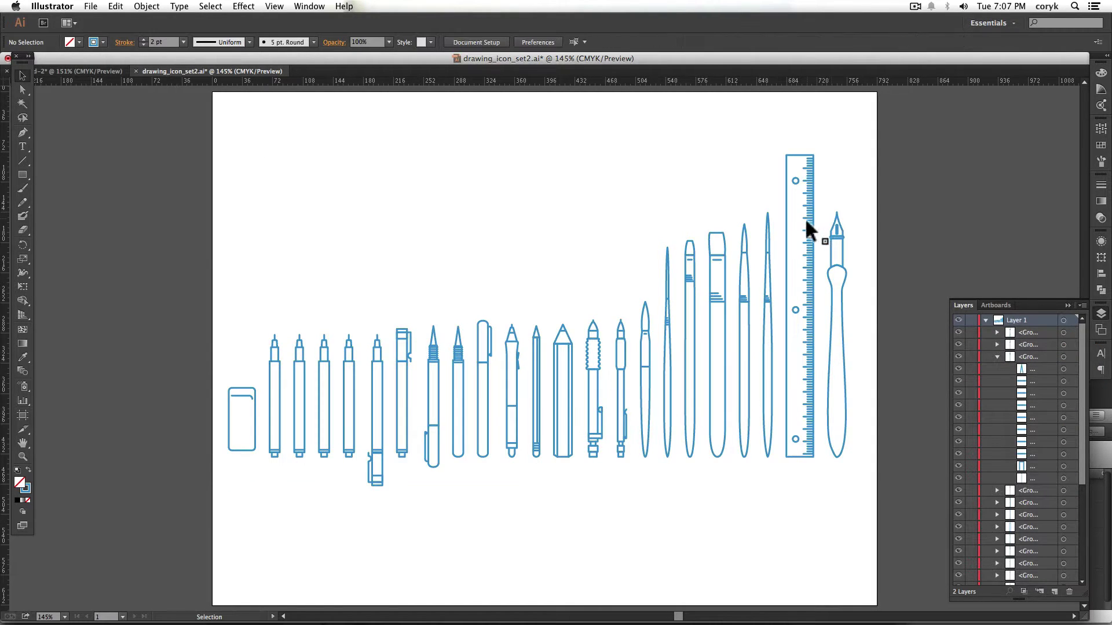
Ungroup the ruler artwork and select a single tick mark on its edge
{"action": "left_click", "coordinate": [806, 219]}
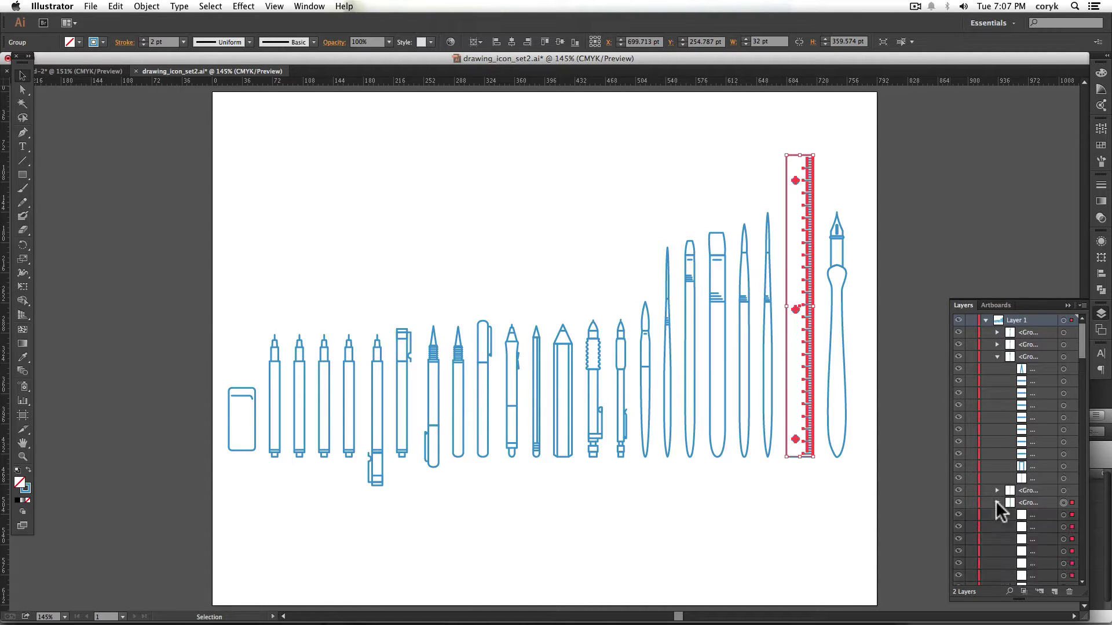
{"action": "key", "text": "shift+super+g"}
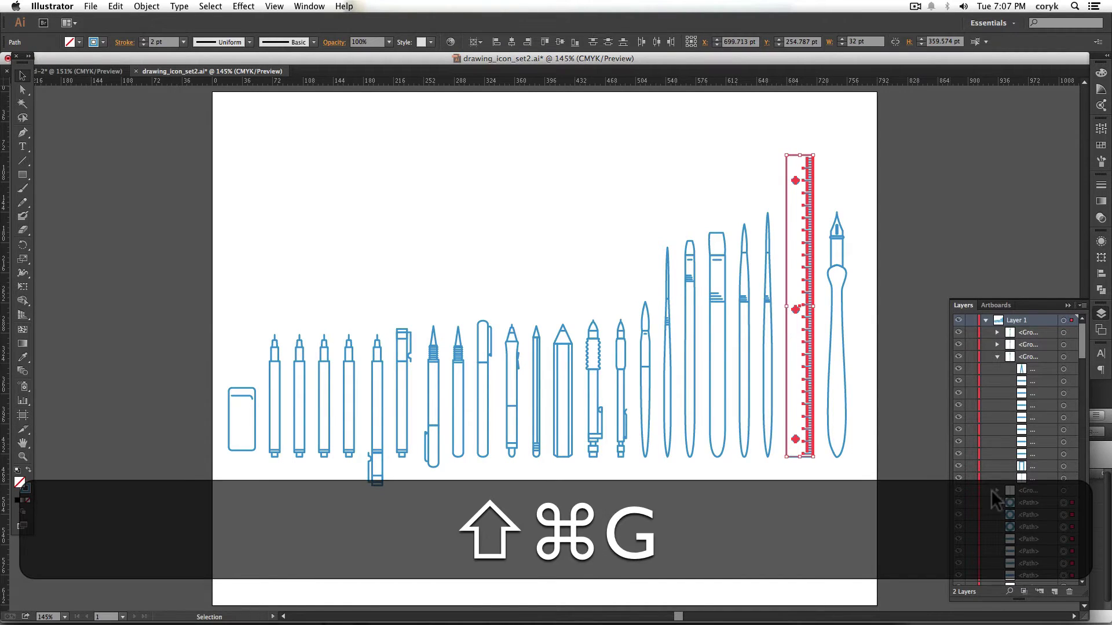
{"action": "left_click", "coordinate": [856, 171]}
{"action": "left_click", "coordinate": [807, 182]}
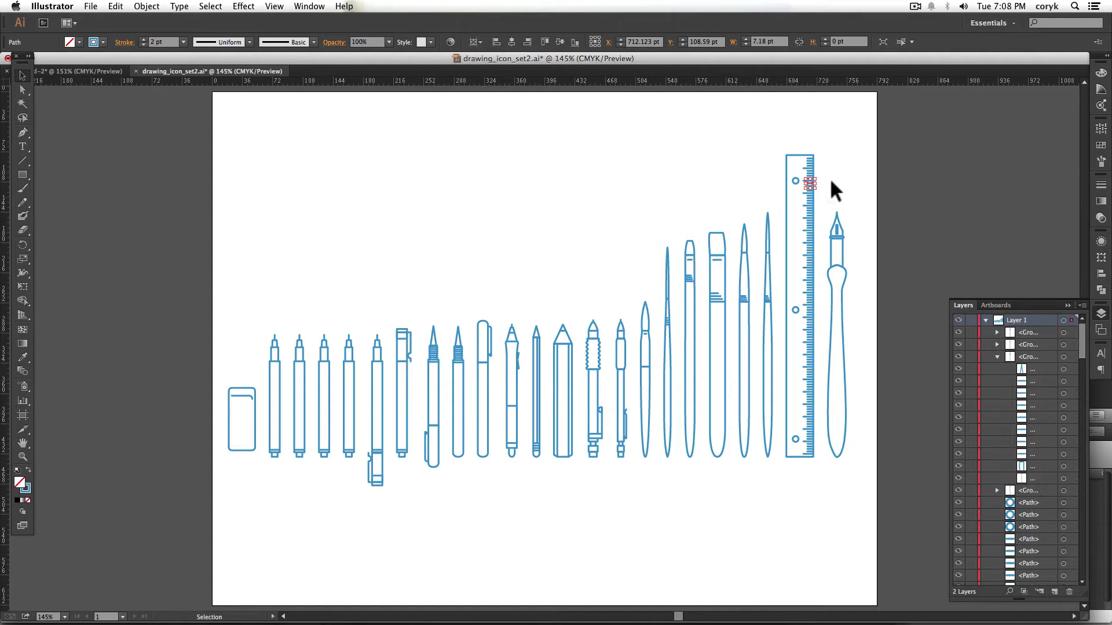
Ungroup all the drawing-tool icons at once and look through the individual paths listed in Layer 1
{"action": "mouse_move", "coordinate": [850, 140]}
{"action": "left_mouse_down"}
{"action": "mouse_move", "coordinate": [593, 380]}
{"action": "mouse_move", "coordinate": [170, 481]}
{"action": "mouse_move", "coordinate": [158, 506]}
{"action": "left_mouse_up"}
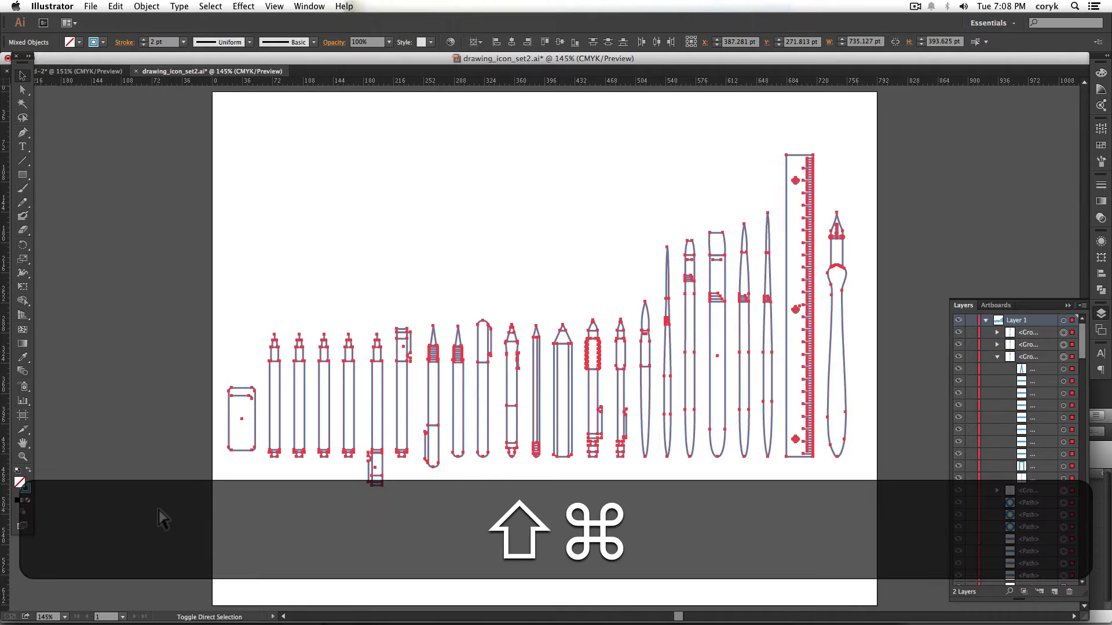
{"action": "key", "text": "shift+super+g"}
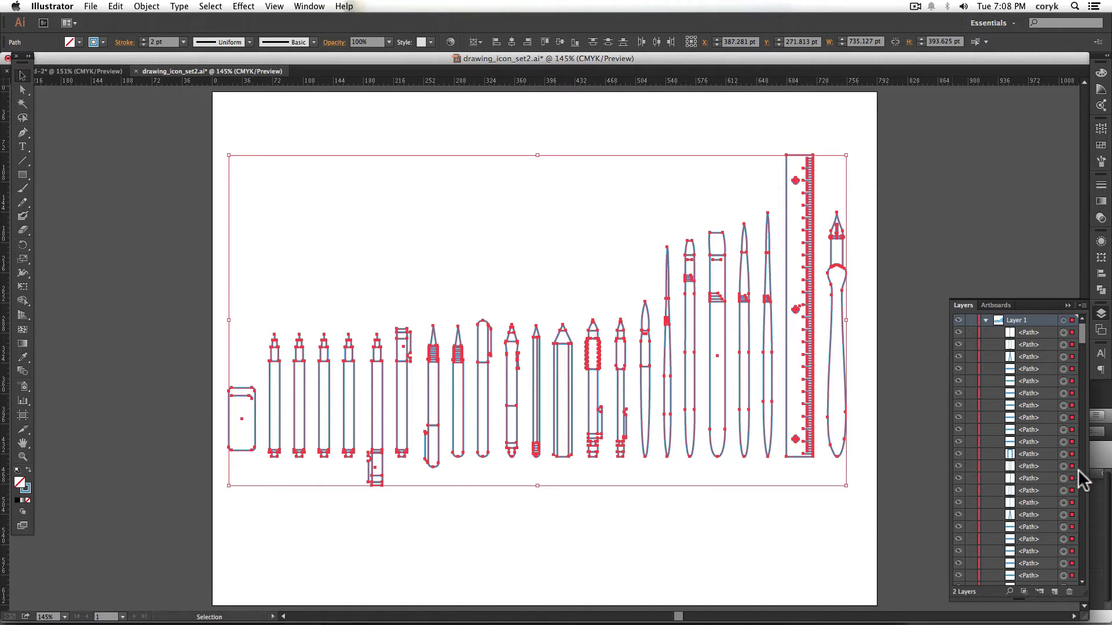
{"action": "left_click_drag", "start_coordinate": [1079, 327], "coordinate": [1067, 539]}
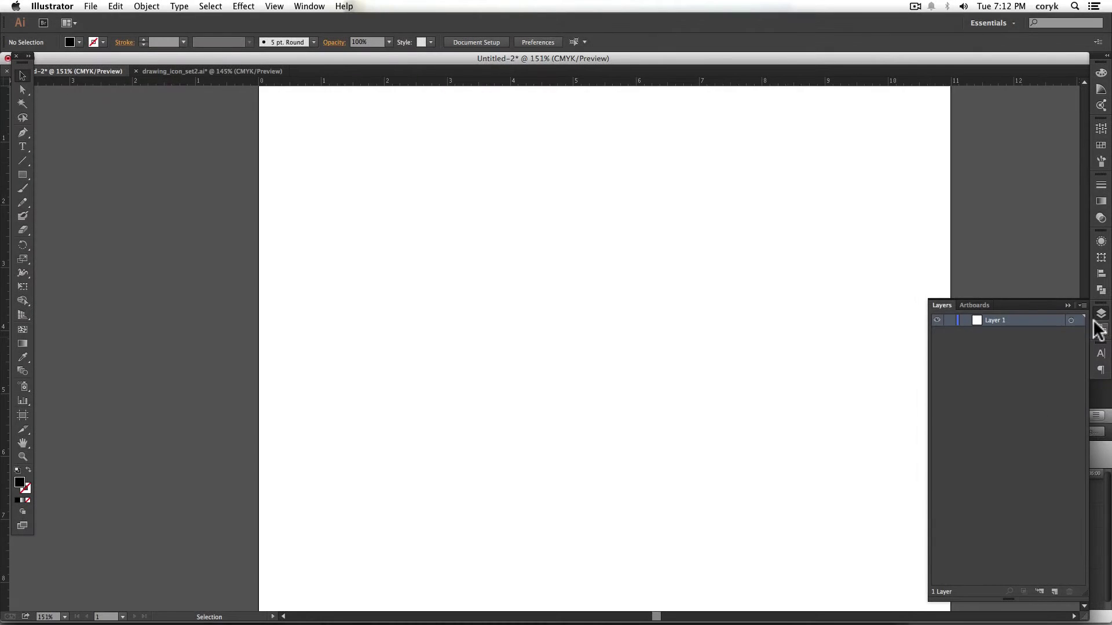
{"action": "left_click", "coordinate": [308, 6]}
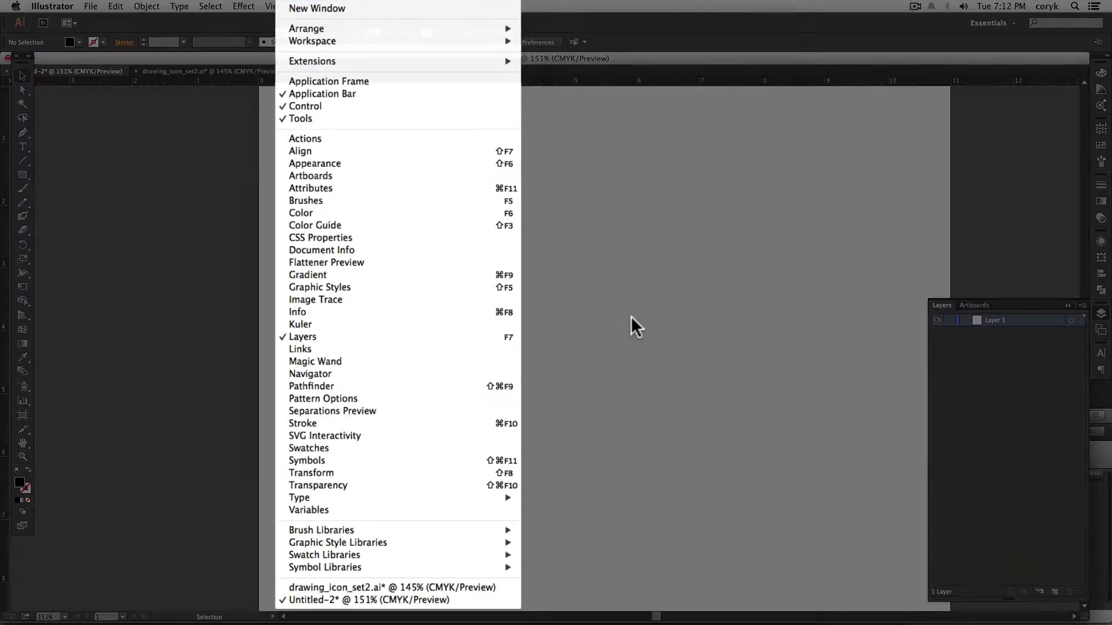
{"action": "left_click", "coordinate": [630, 318]}
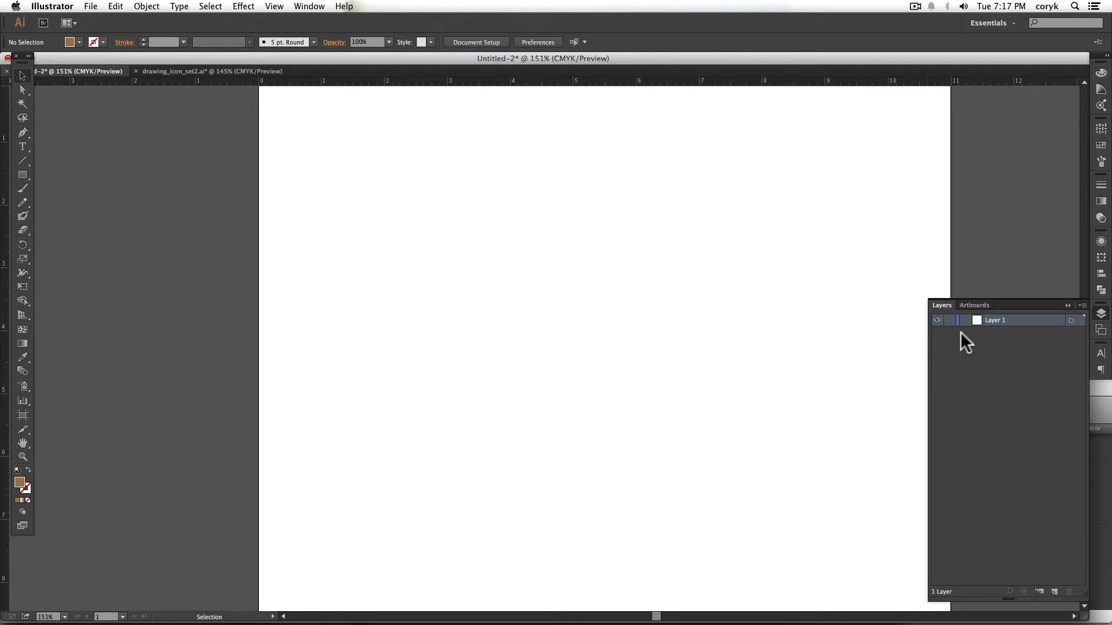
Draw three brown ellipses side by side across the artboard, the middle one about 2.6 by 3.0 in
{"action": "key", "text": "l"}
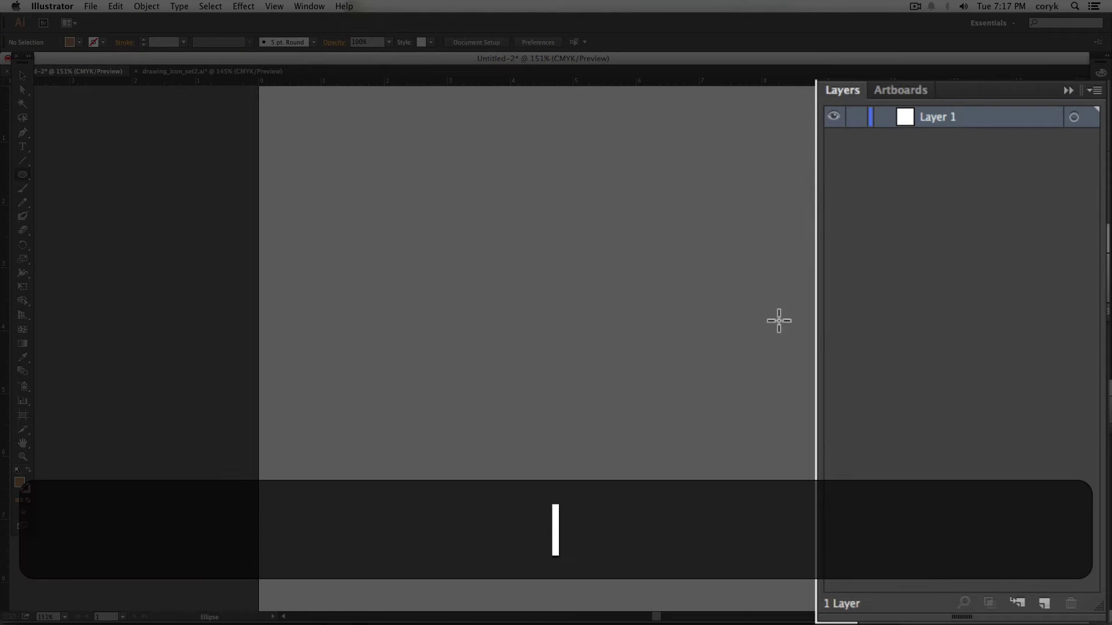
{"action": "left_click_drag", "start_coordinate": [751, 219], "coordinate": [611, 364]}
{"action": "left_click_drag", "start_coordinate": [617, 197], "coordinate": [453, 387]}
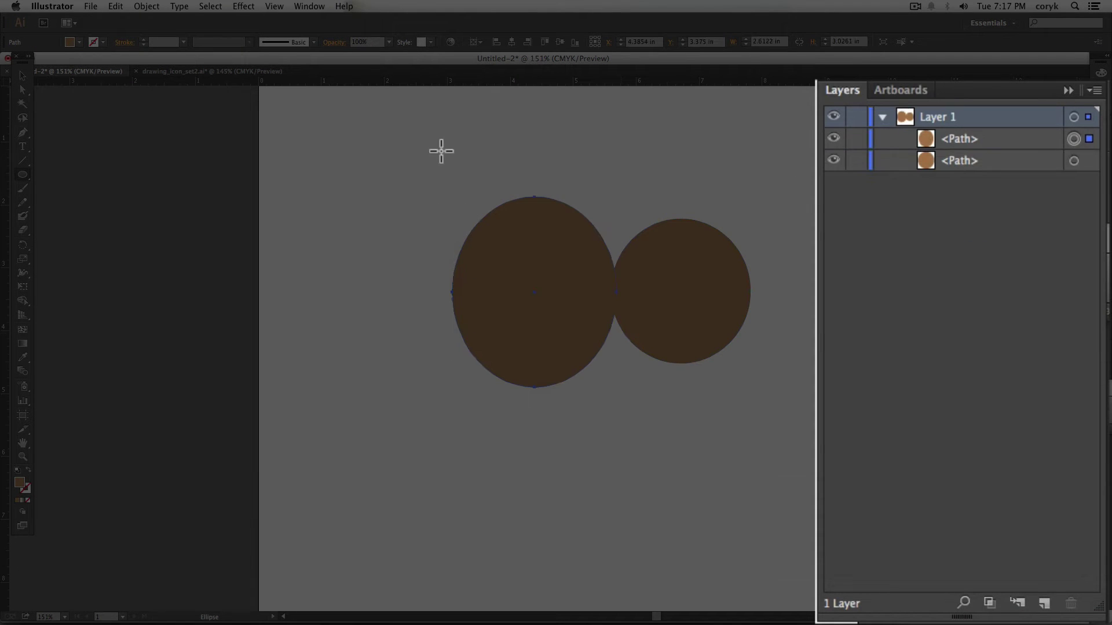
{"action": "left_click_drag", "start_coordinate": [441, 149], "coordinate": [313, 358]}
Draw three brown rectangles overlapping the two rightmost ellipses and extending below them
{"action": "key", "text": "m"}
{"action": "mouse_move", "coordinate": [515, 293]}
{"action": "left_mouse_down"}
{"action": "mouse_move", "coordinate": [648, 425]}
{"action": "mouse_move", "coordinate": [732, 465]}
{"action": "left_mouse_up"}
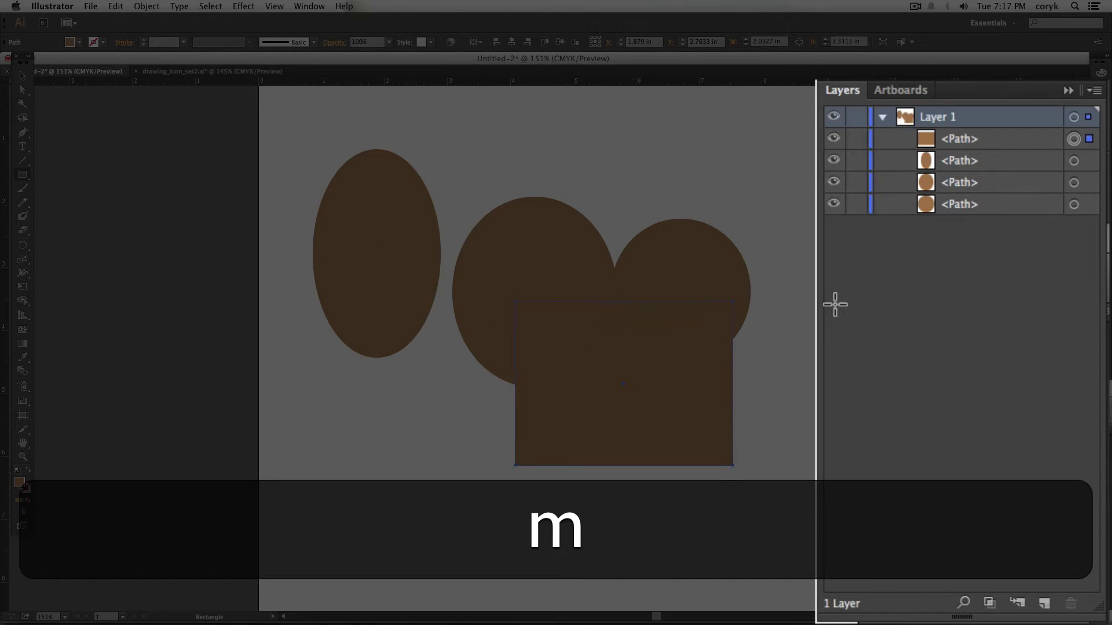
{"action": "left_click_drag", "start_coordinate": [834, 294], "coordinate": [658, 476]}
{"action": "left_click_drag", "start_coordinate": [804, 175], "coordinate": [640, 296]}
Draw a nearly horizontal straight open path above the rectangles with the Pen tool, and select the lower-right rectangle
{"action": "key", "text": "p"}
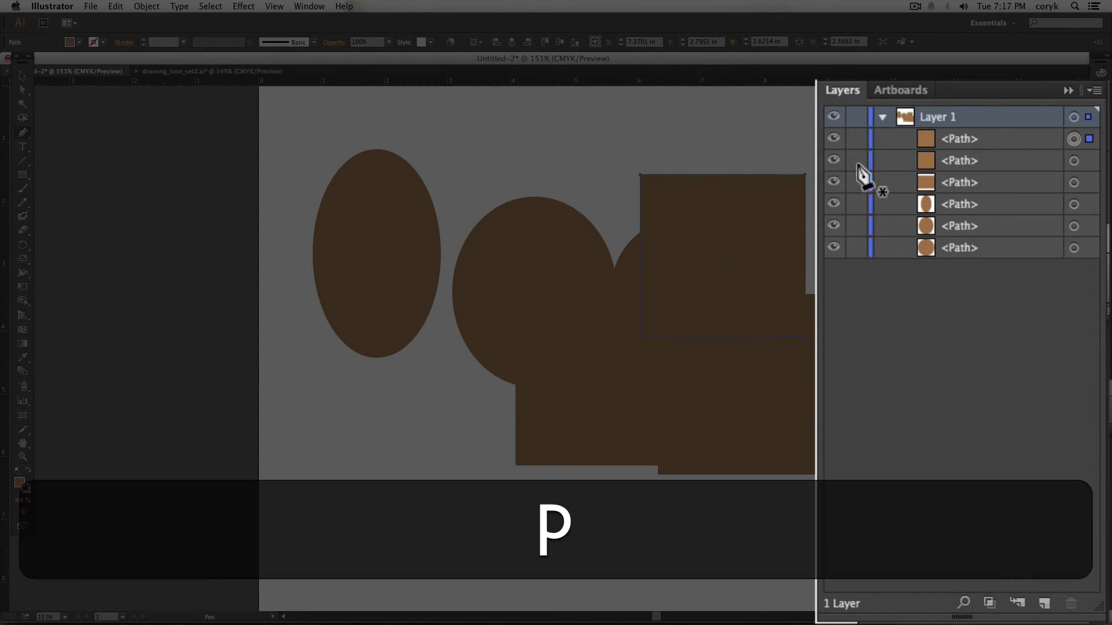
{"action": "left_click", "coordinate": [704, 129]}
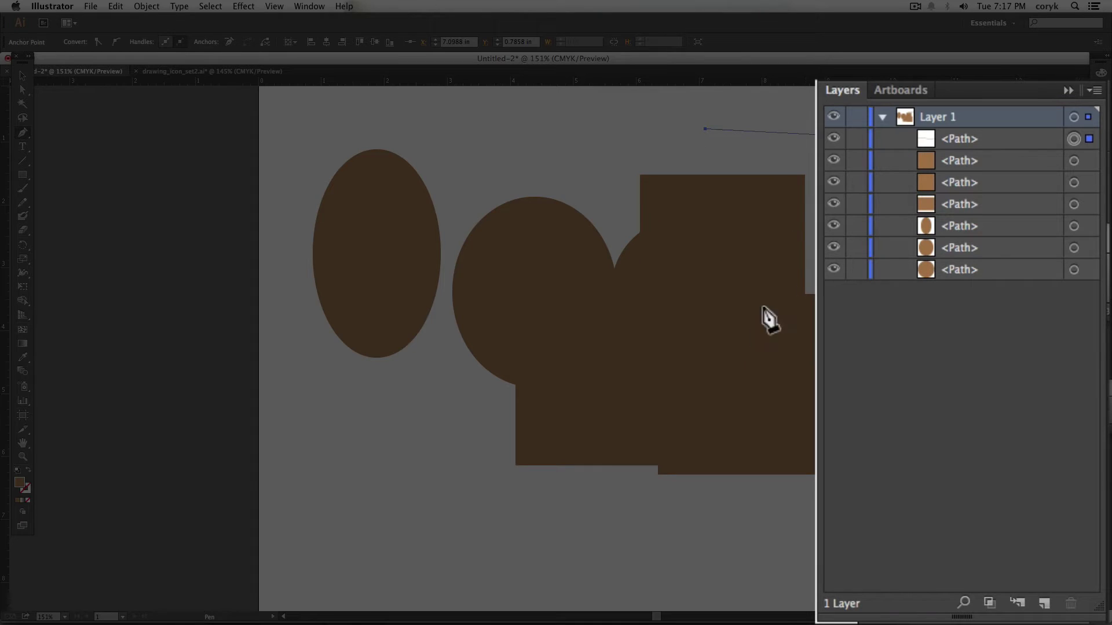
{"action": "key", "text": "v"}
{"action": "left_click", "coordinate": [697, 462]}
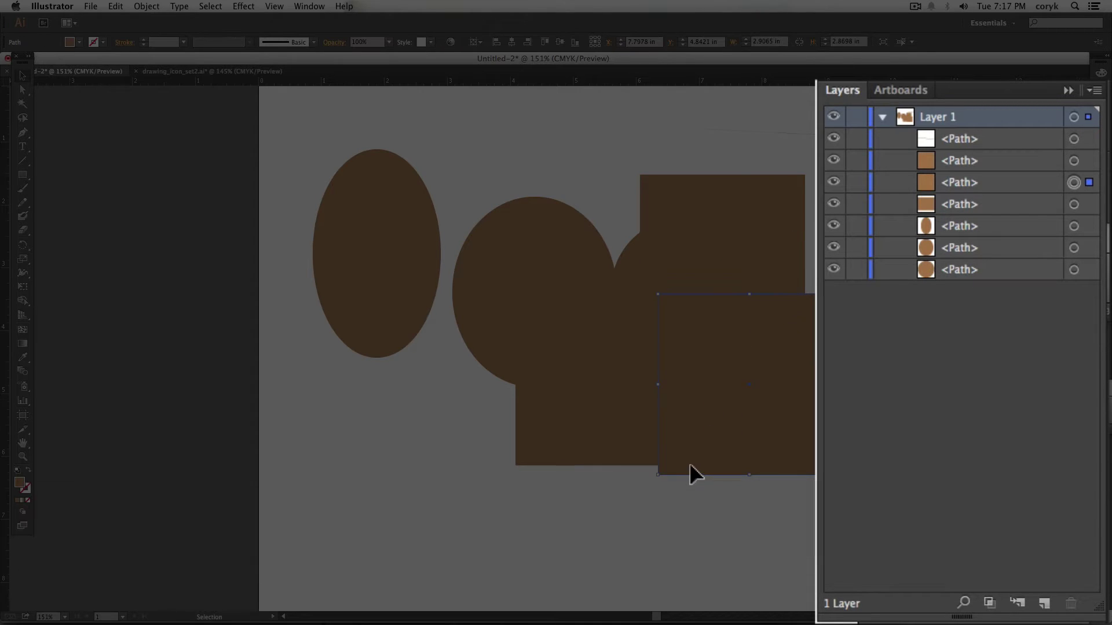
Draw a closed freeform shape mixing straight and curved segments below the tall ellipse with the Pen tool
{"action": "key", "text": "p"}
{"action": "left_click", "coordinate": [461, 539]}
{"action": "left_click", "coordinate": [555, 534]}
{"action": "left_click", "coordinate": [415, 396]}
{"action": "left_click_drag", "start_coordinate": [351, 455], "coordinate": [364, 514]}
{"action": "left_click", "coordinate": [476, 475]}
{"action": "left_click_drag", "start_coordinate": [467, 517], "coordinate": [444, 541]}
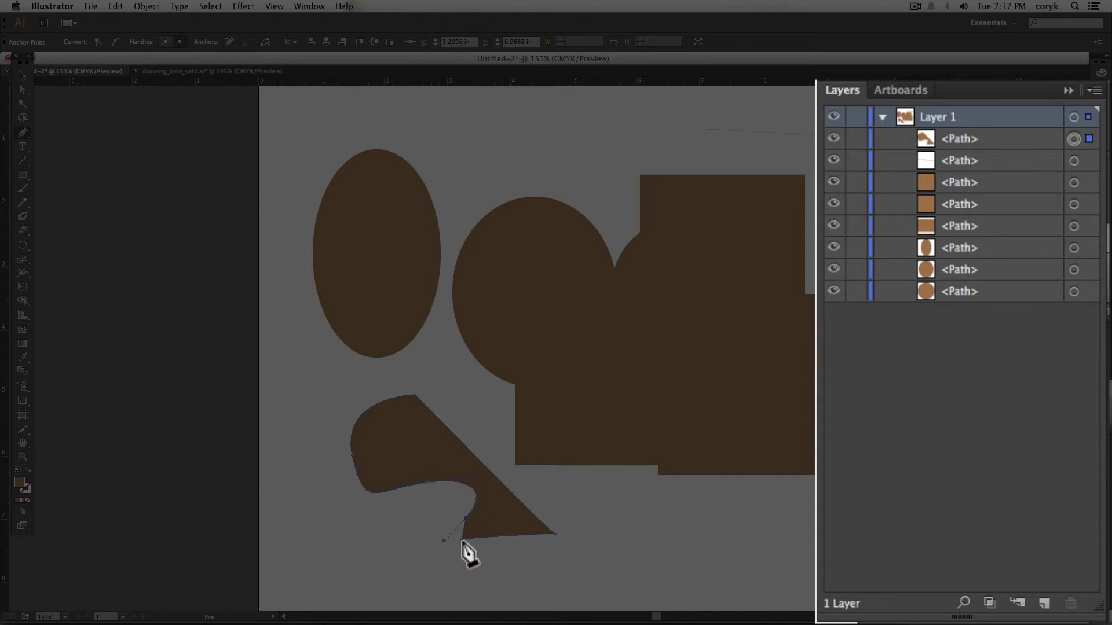
{"action": "left_click", "coordinate": [461, 539]}
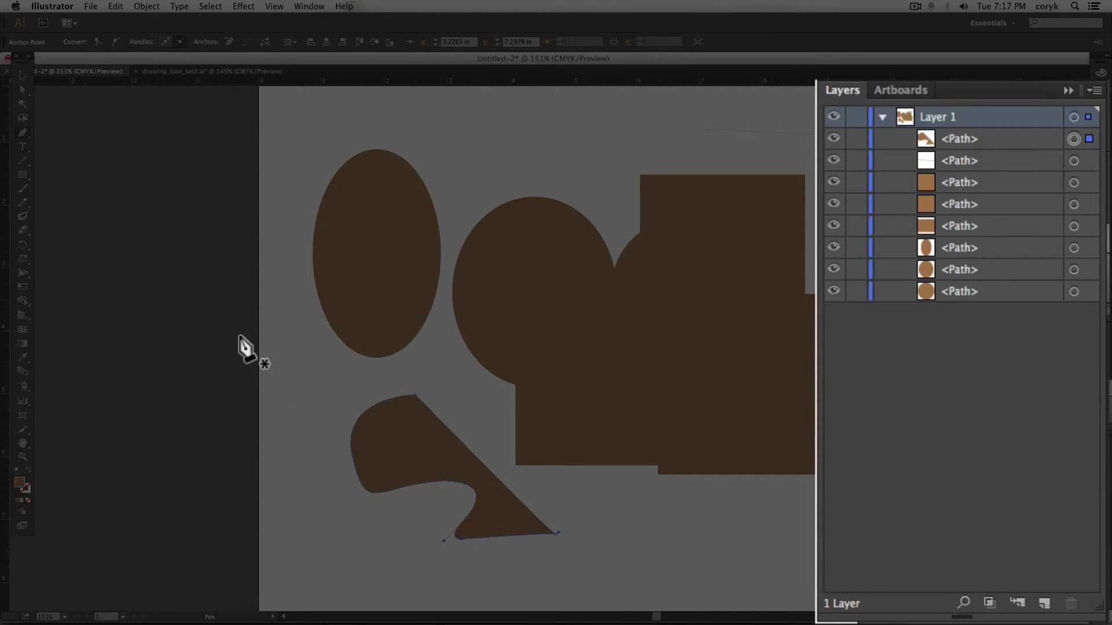
Add a point text object reading "text" above the large middle ellipse and finish editing it
{"action": "key", "text": "t"}
{"action": "left_click", "coordinate": [450, 132]}
{"action": "type", "text": "tex"}
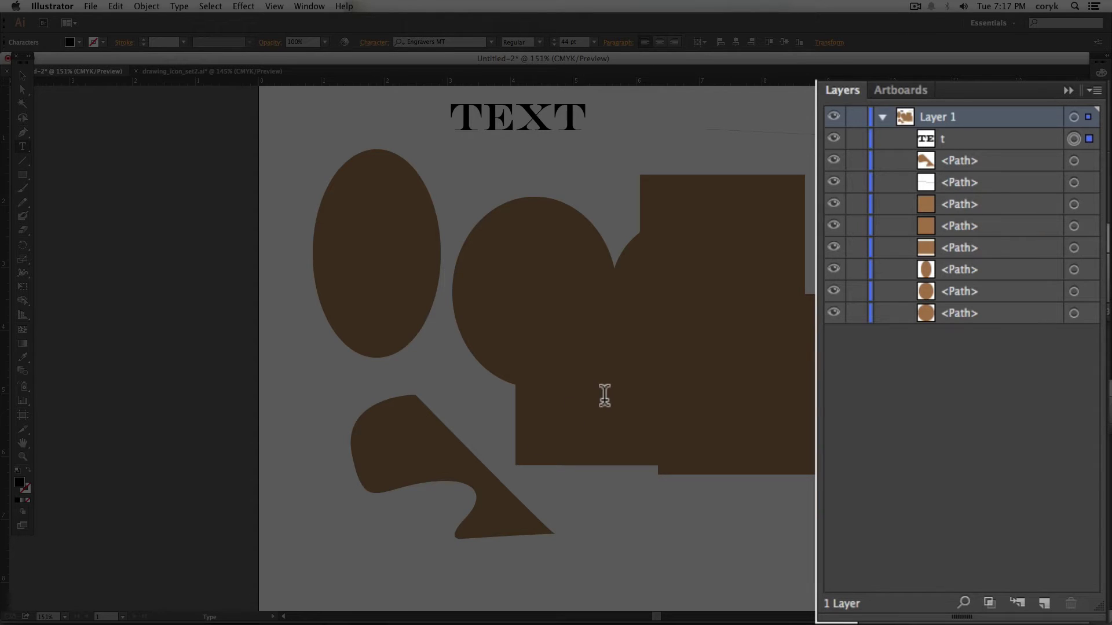
{"action": "key", "text": "Escape"}
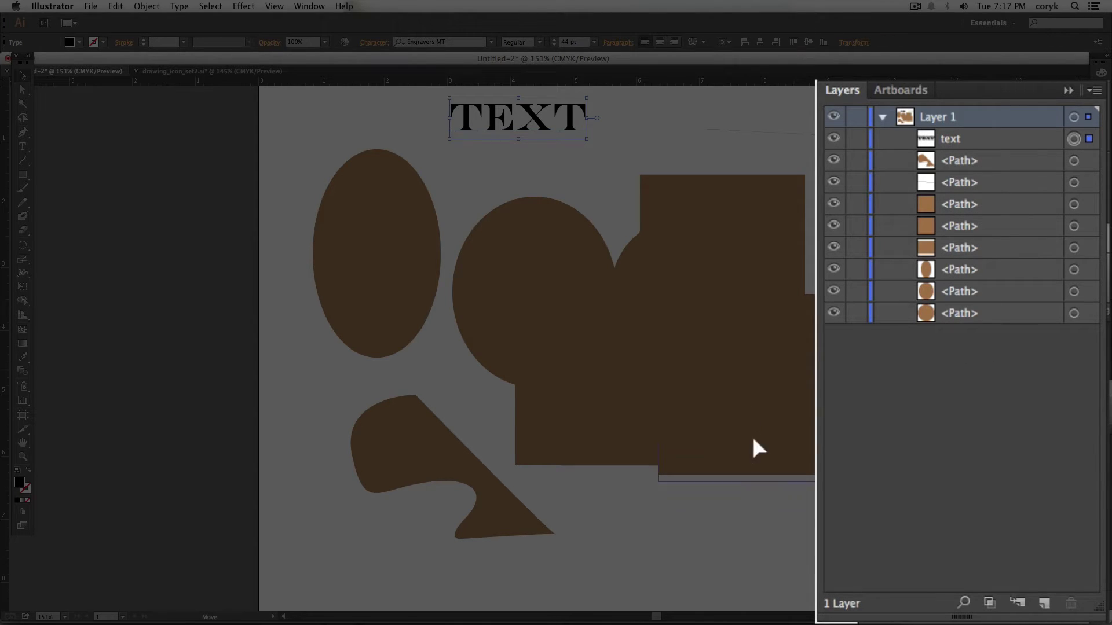
Reposition the rectangles around the two rightmost ellipses and combine all three rectangles into one group
{"action": "left_click_drag", "start_coordinate": [752, 434], "coordinate": [592, 439]}
{"action": "left_click_drag", "start_coordinate": [717, 298], "coordinate": [757, 294]}
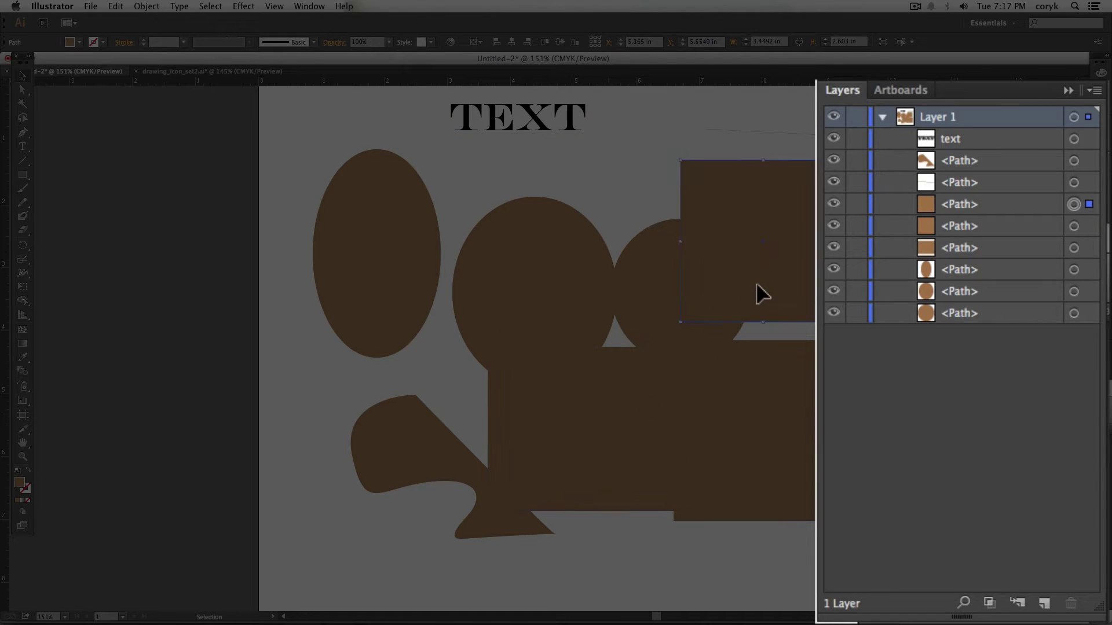
{"action": "left_click", "coordinate": [617, 464], "text": "shift"}
{"action": "left_click", "coordinate": [654, 352], "text": "shift"}
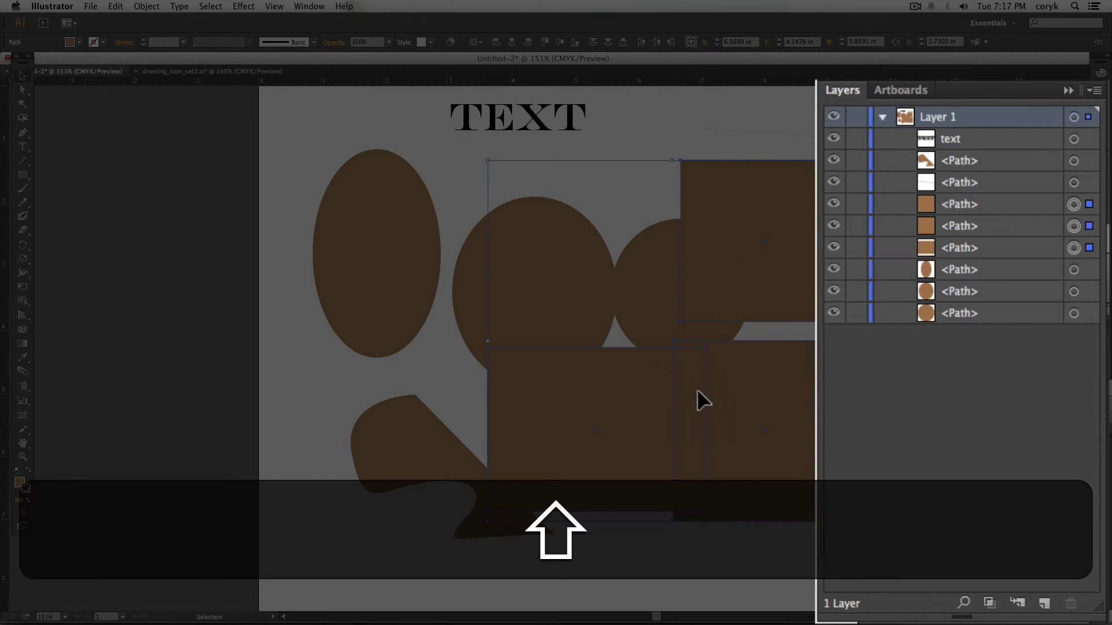
{"action": "key", "text": "super"}
{"action": "key", "text": "super+g"}
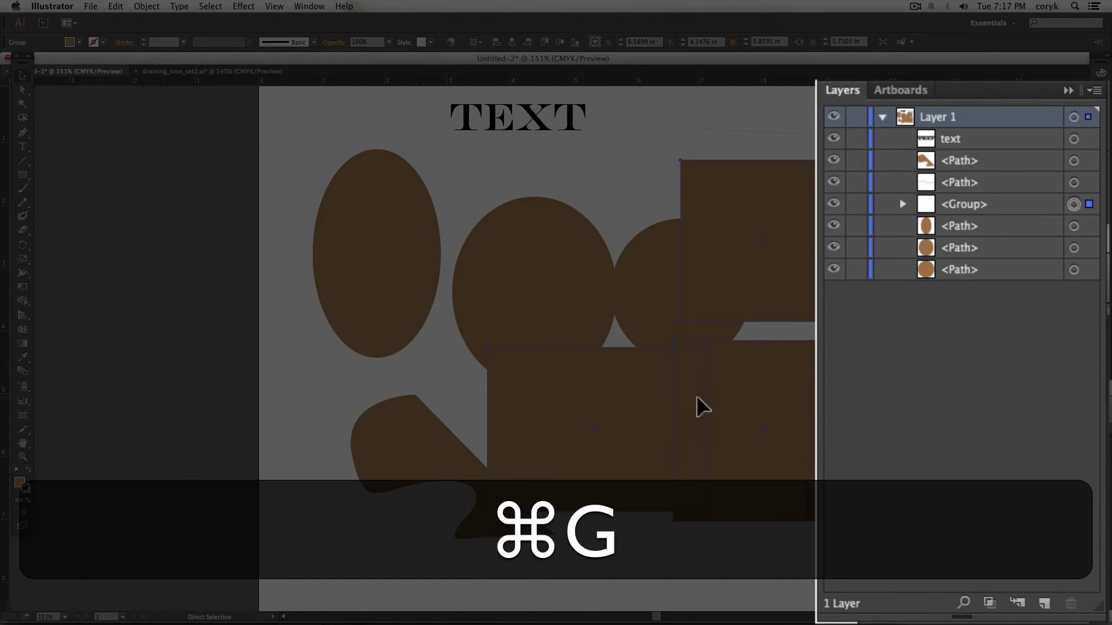
Expand the rectangles' group in the layer list and target its bottom path and its middle path individually
{"action": "left_click", "coordinate": [902, 204]}
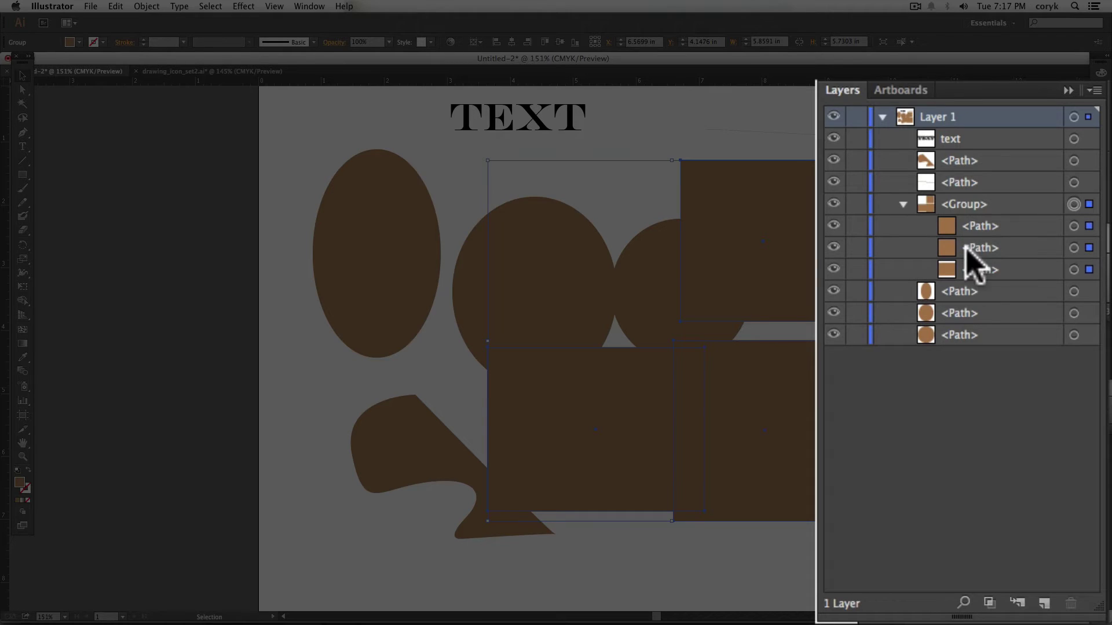
{"action": "left_click", "coordinate": [1073, 269]}
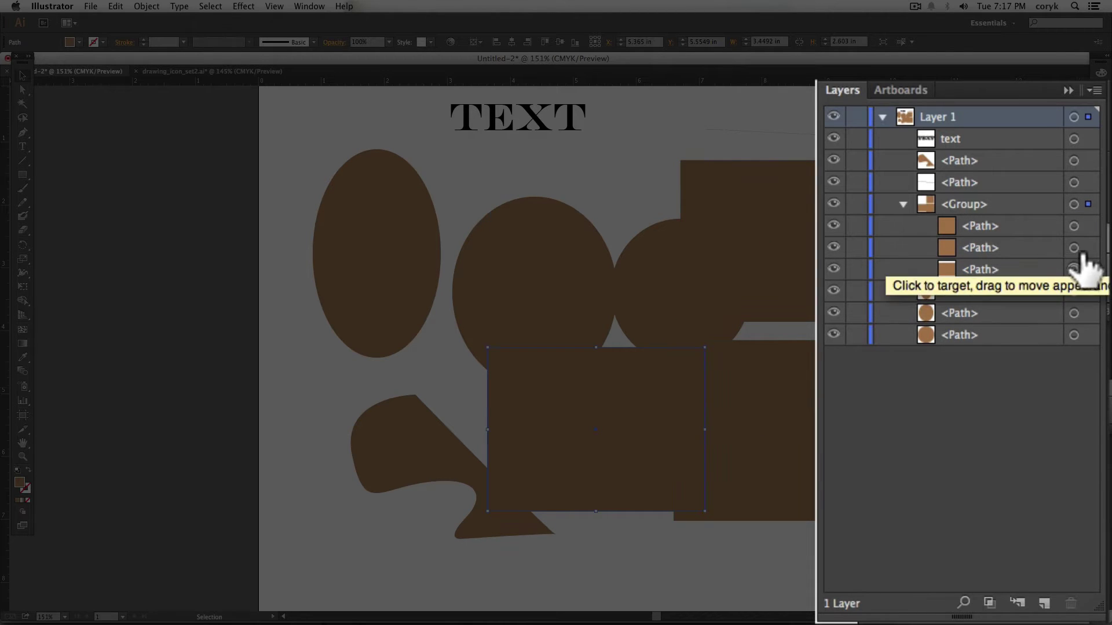
{"action": "left_click", "coordinate": [1073, 248]}
{"action": "key", "text": "v"}
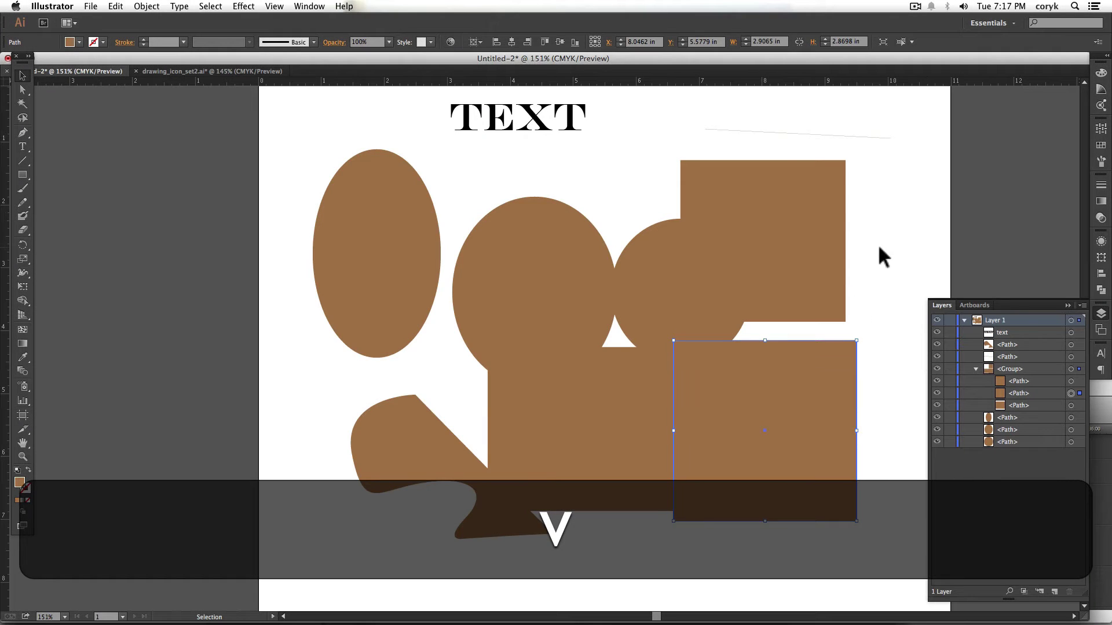
Select the whole rectangle group with the Selection tool, deselect it, and pick only its upper rectangle with the Direct Selection tool
{"action": "left_click", "coordinate": [875, 249]}
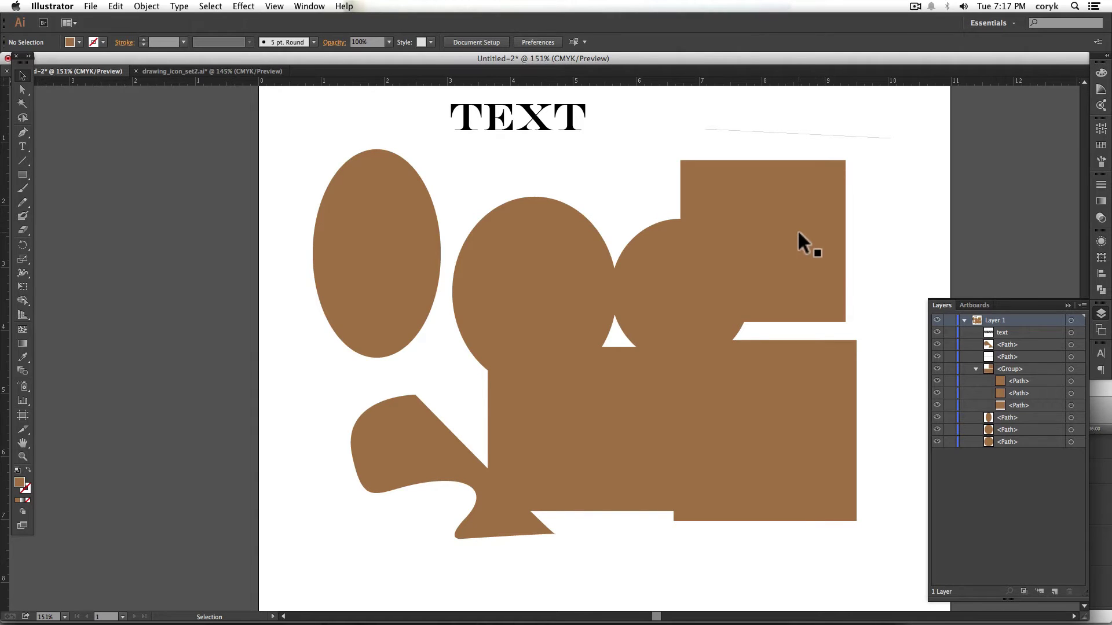
{"action": "left_click", "coordinate": [802, 228]}
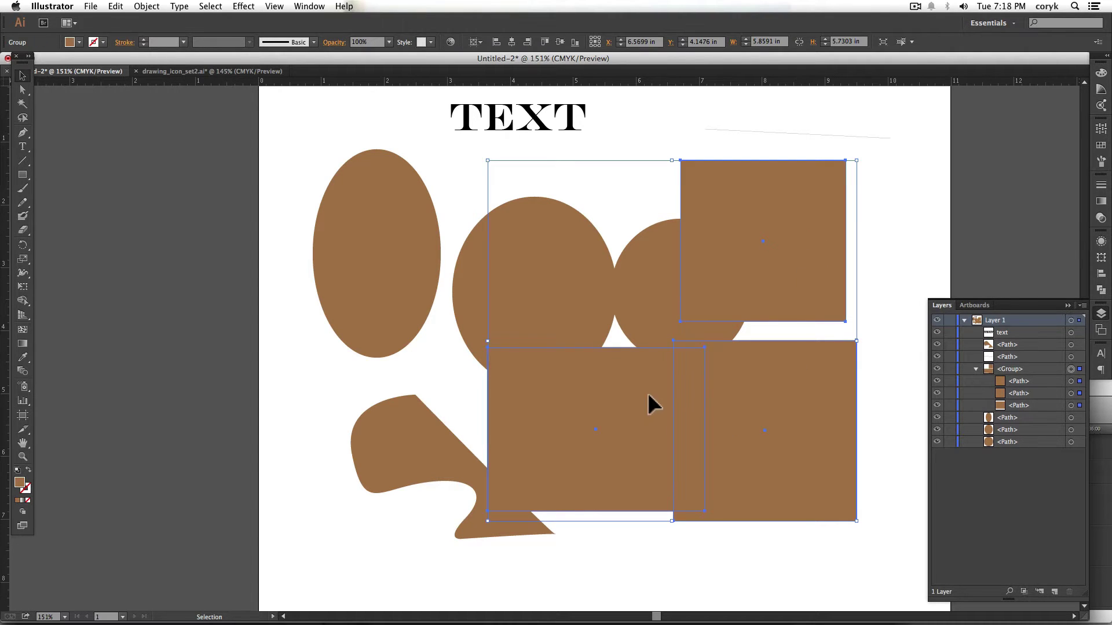
{"action": "left_click", "coordinate": [886, 278]}
{"action": "key", "text": "a"}
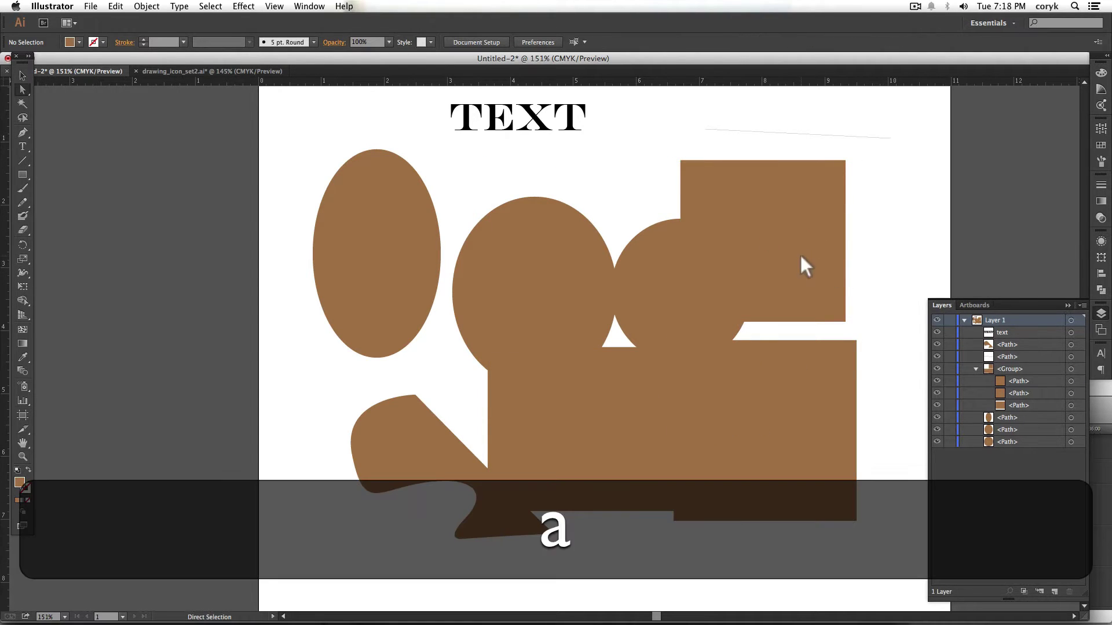
{"action": "left_click", "coordinate": [802, 259]}
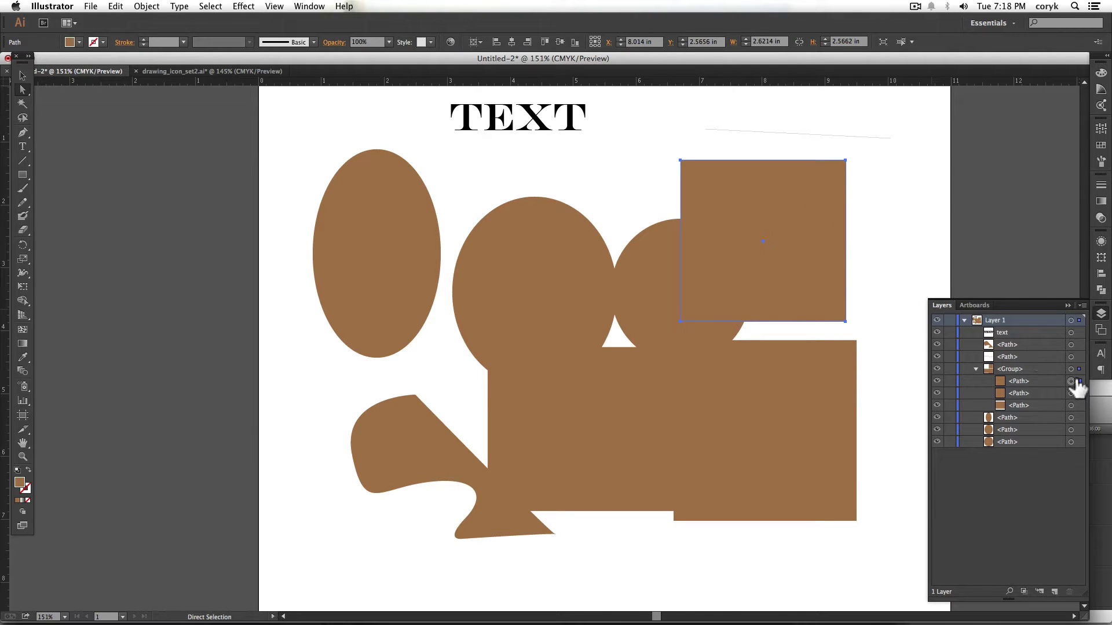
Scale the rectangle group proportionally to about half its size and move it to the upper-right area of the artboard
{"action": "key", "text": "v"}
{"action": "left_click_drag", "start_coordinate": [829, 269], "coordinate": [849, 239]}
{"action": "key", "text": "shift"}
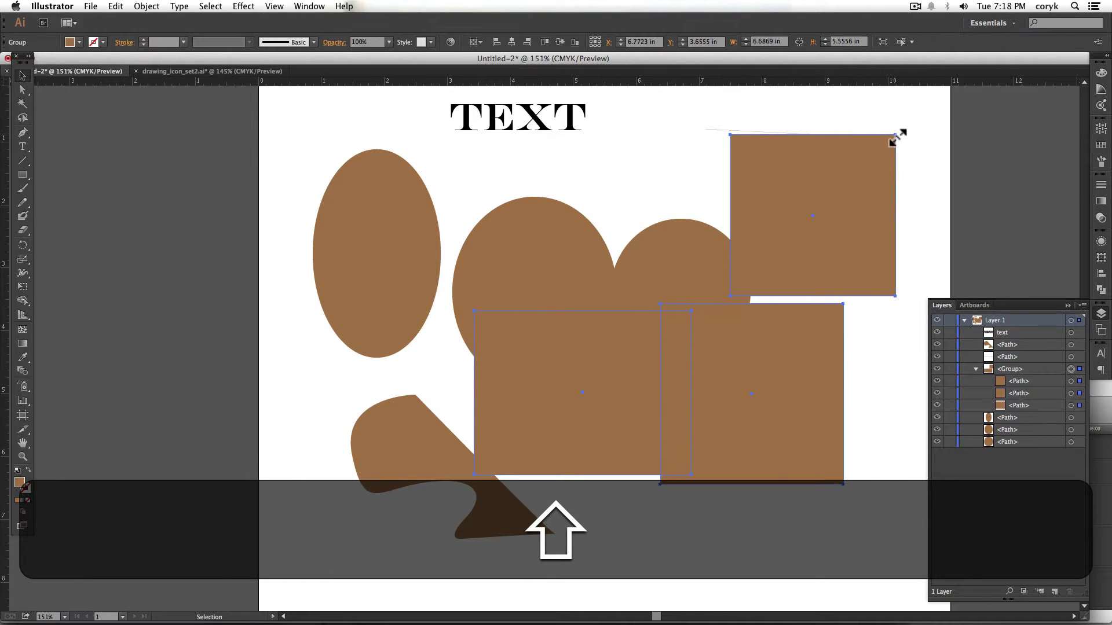
{"action": "left_click_drag", "start_coordinate": [894, 135], "coordinate": [659, 333]}
{"action": "left_click_drag", "start_coordinate": [620, 379], "coordinate": [877, 189]}
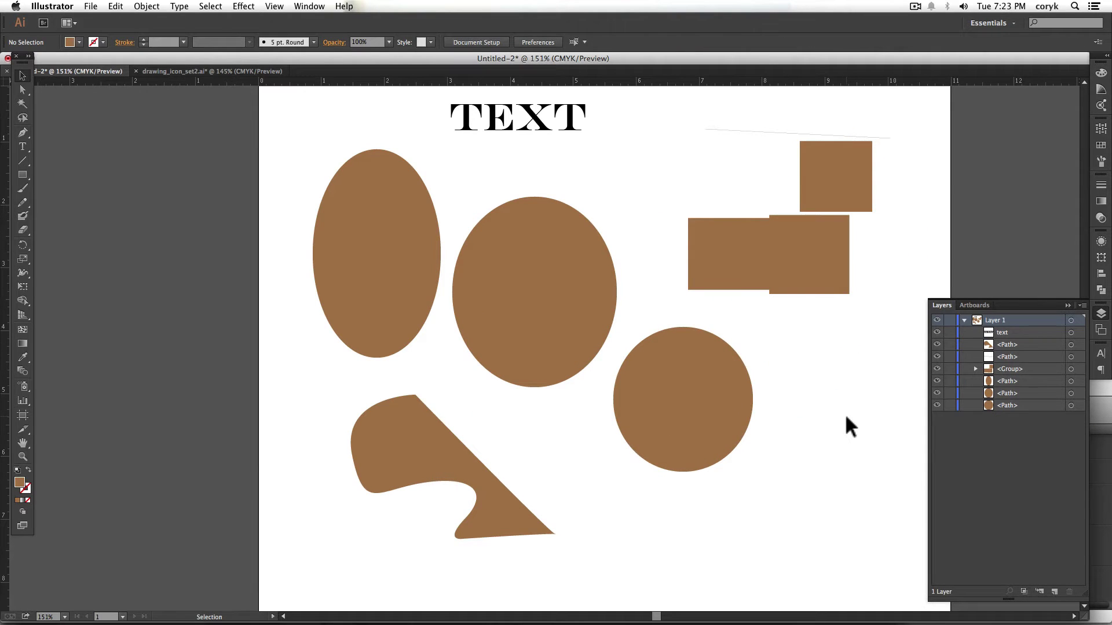
Move the tall ellipse's path into the rectangles' group in the layer list and select the whole group
{"action": "left_click", "coordinate": [974, 369]}
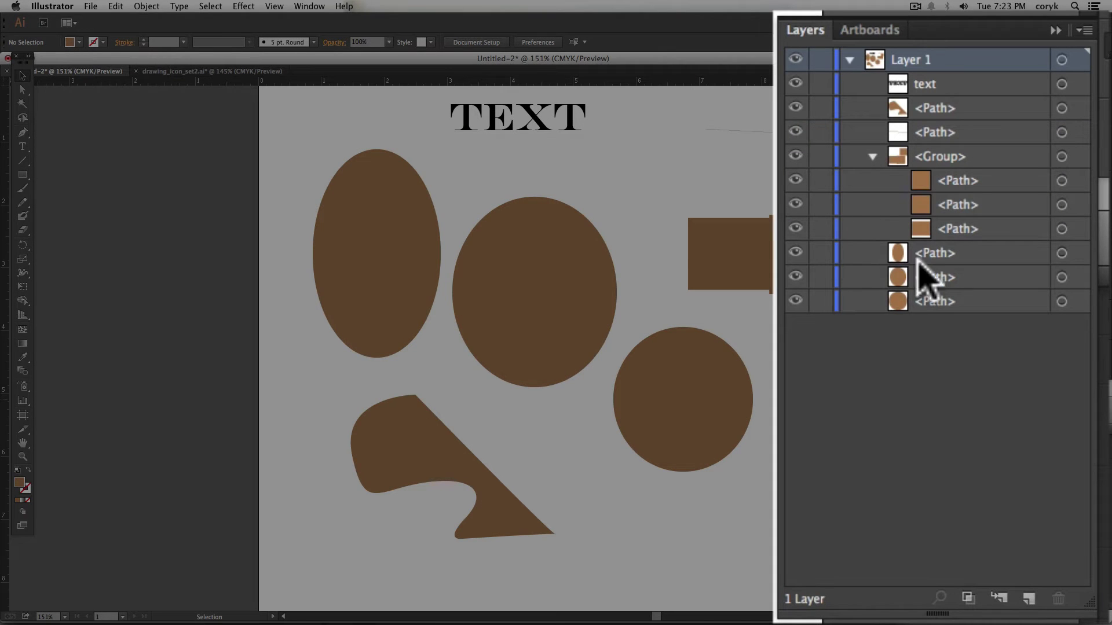
{"action": "left_click_drag", "start_coordinate": [927, 253], "coordinate": [942, 220]}
{"action": "left_click", "coordinate": [1061, 156]}
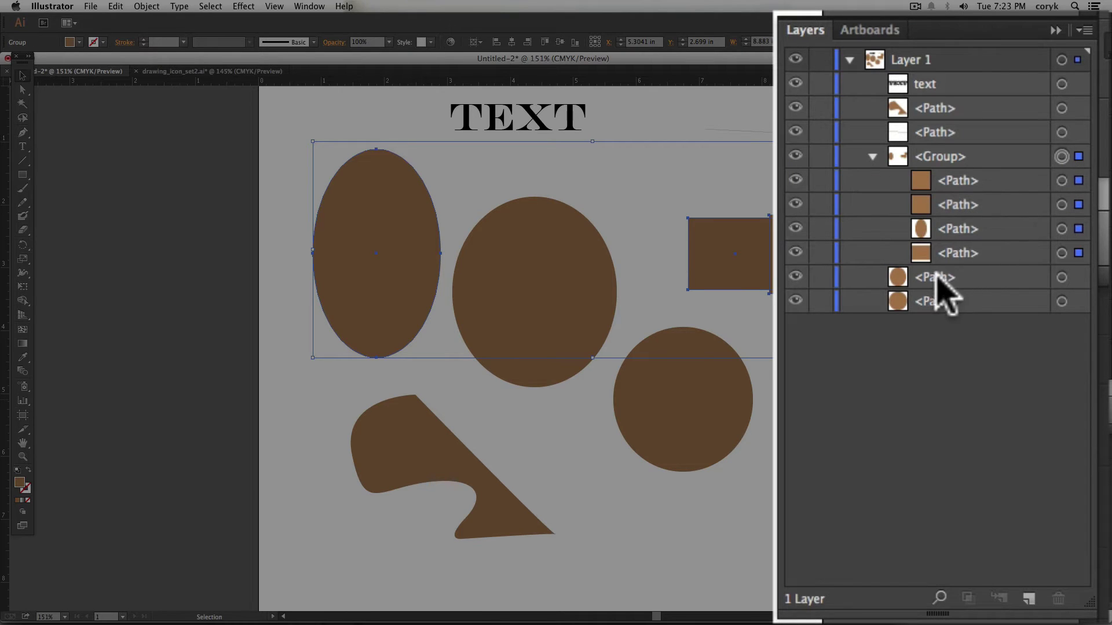
Group the tall ellipse and the lower-right rectangle as a subgroup inside the existing group
{"action": "left_click", "coordinate": [1063, 204]}
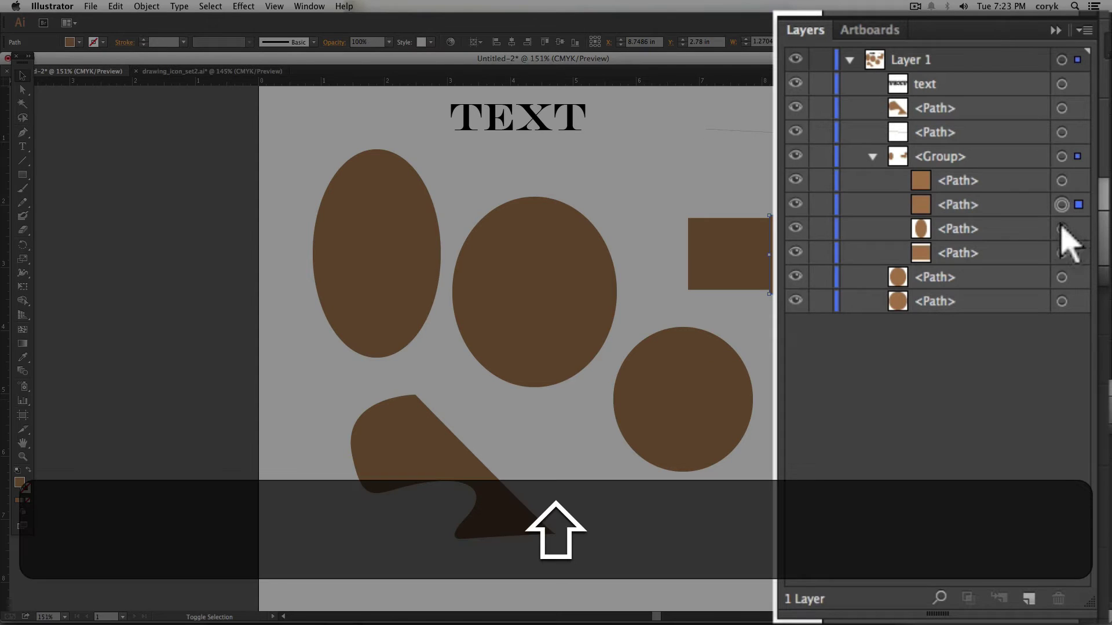
{"action": "left_click", "coordinate": [1061, 228], "text": "shift"}
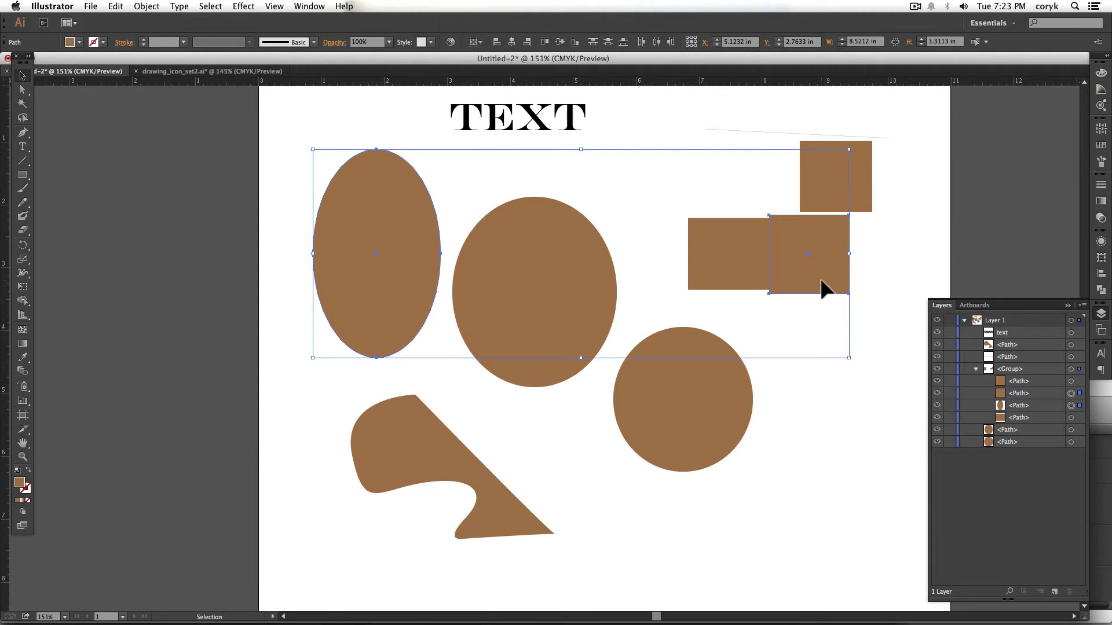
{"action": "right_click", "coordinate": [822, 286]}
{"action": "left_click", "coordinate": [845, 340]}
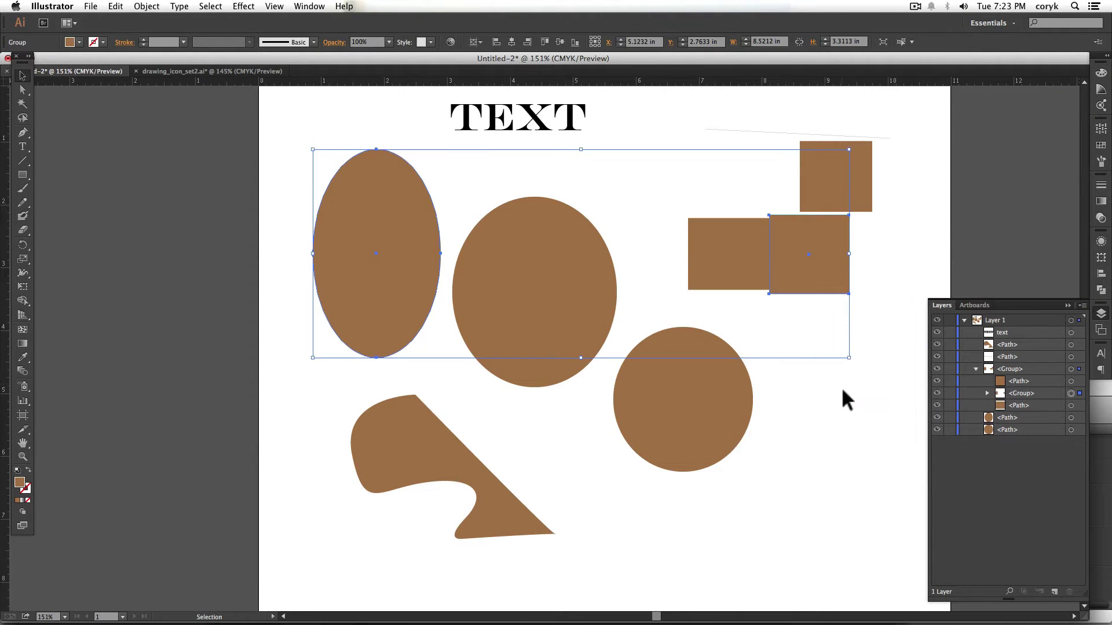
Reorder the nested subgroup below the two paths in its parent group and rename it "something"
{"action": "left_click_drag", "start_coordinate": [1022, 393], "coordinate": [1024, 414]}
{"action": "double_click", "coordinate": [1022, 405]}
{"action": "type", "text": "something"}
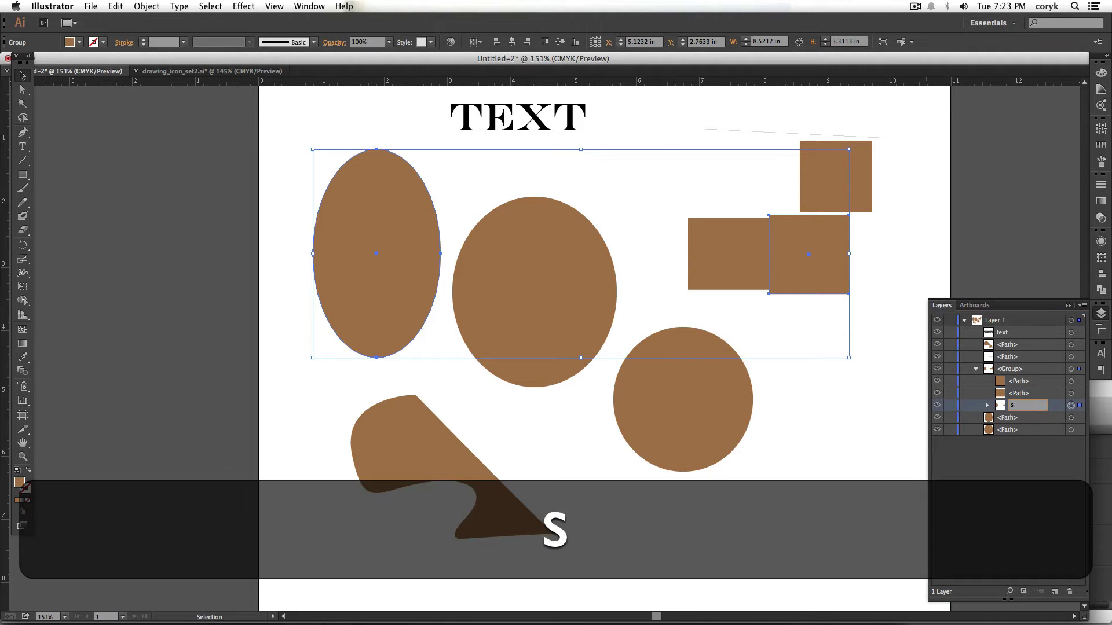
{"action": "key", "text": "Return"}
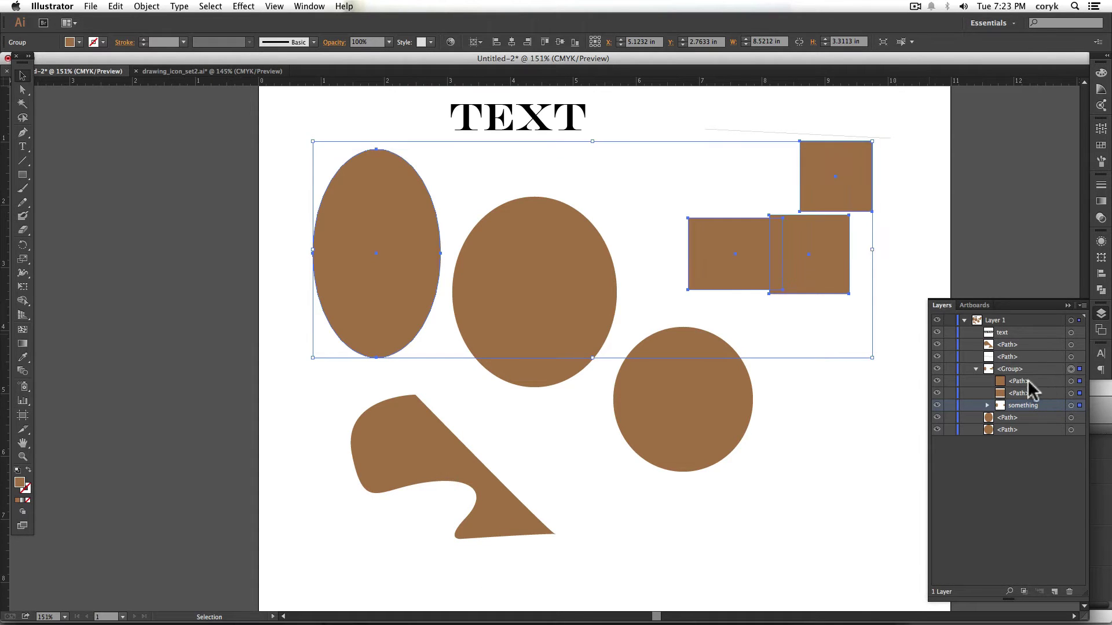
Move the outer group slightly up and left on the artboard and enter isolation mode for it
{"action": "left_click", "coordinate": [846, 403]}
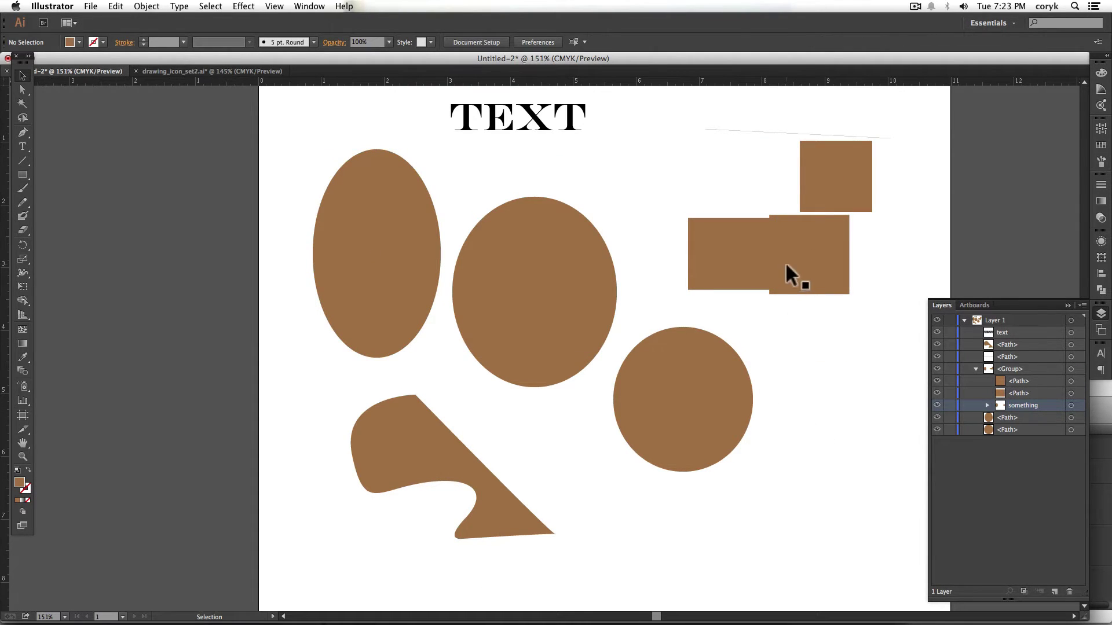
{"action": "mouse_move", "coordinate": [786, 262]}
{"action": "left_mouse_down"}
{"action": "mouse_move", "coordinate": [794, 265]}
{"action": "mouse_move", "coordinate": [770, 285]}
{"action": "mouse_move", "coordinate": [805, 259]}
{"action": "mouse_move", "coordinate": [794, 239]}
{"action": "mouse_move", "coordinate": [789, 262]}
{"action": "left_mouse_up"}
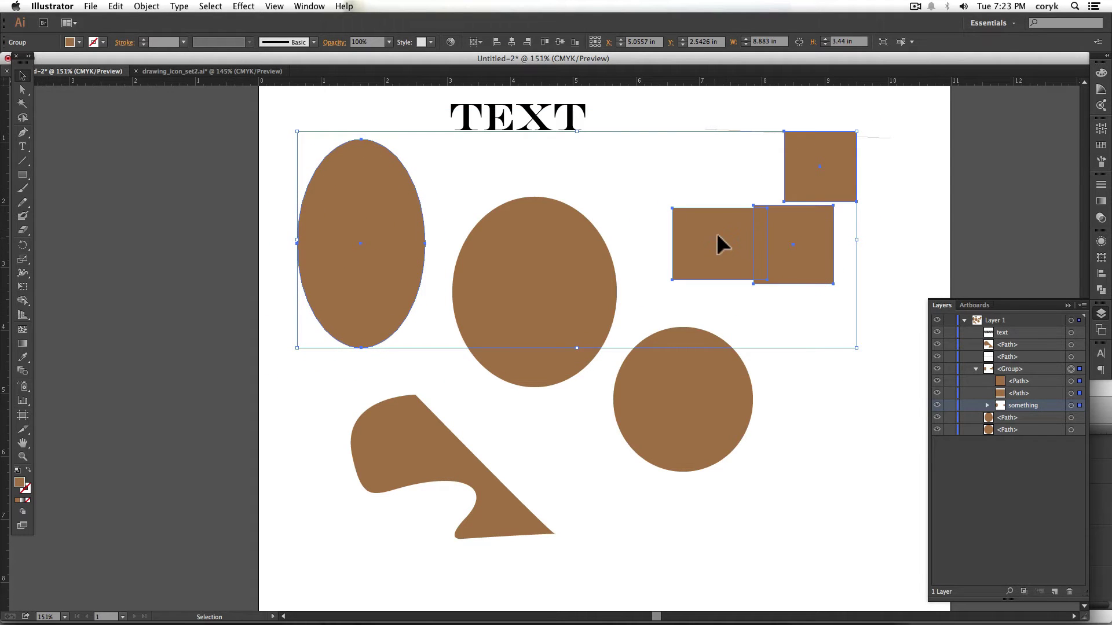
{"action": "double_click", "coordinate": [706, 271]}
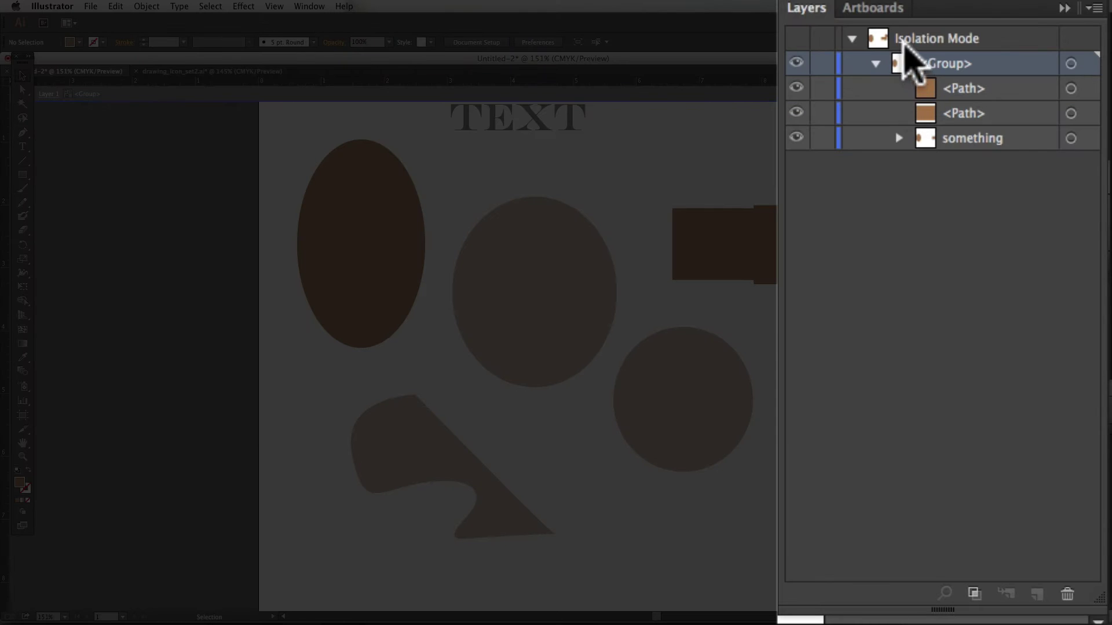
Select the isolated group's rectangles one after another on the artboard to check which can be picked individually
{"action": "left_click", "coordinate": [707, 247]}
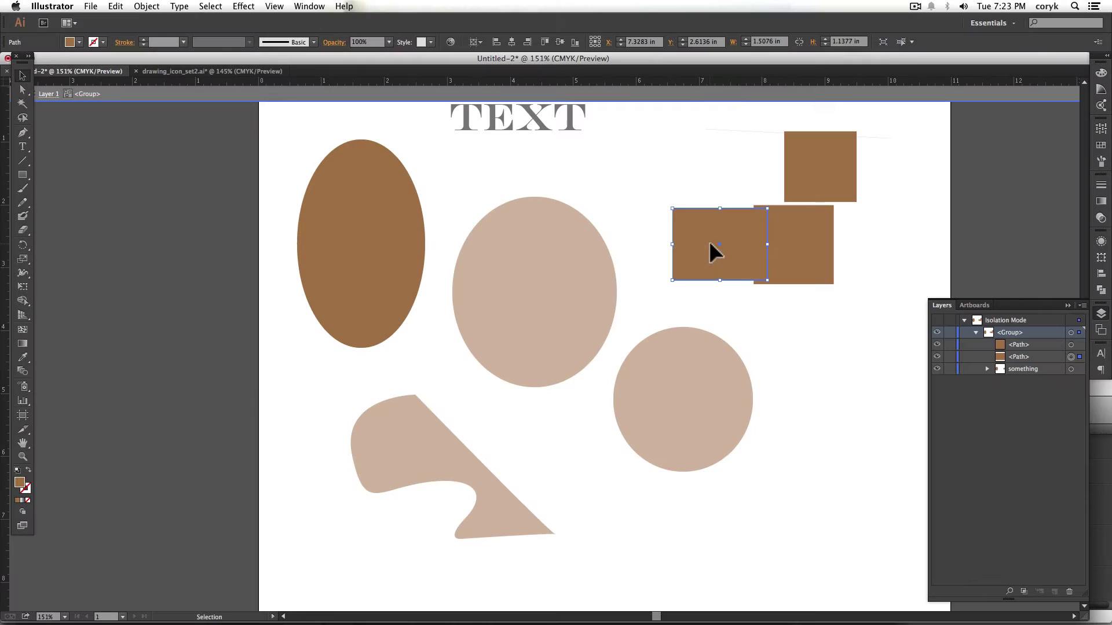
{"action": "left_click", "coordinate": [802, 245]}
{"action": "left_click", "coordinate": [814, 166]}
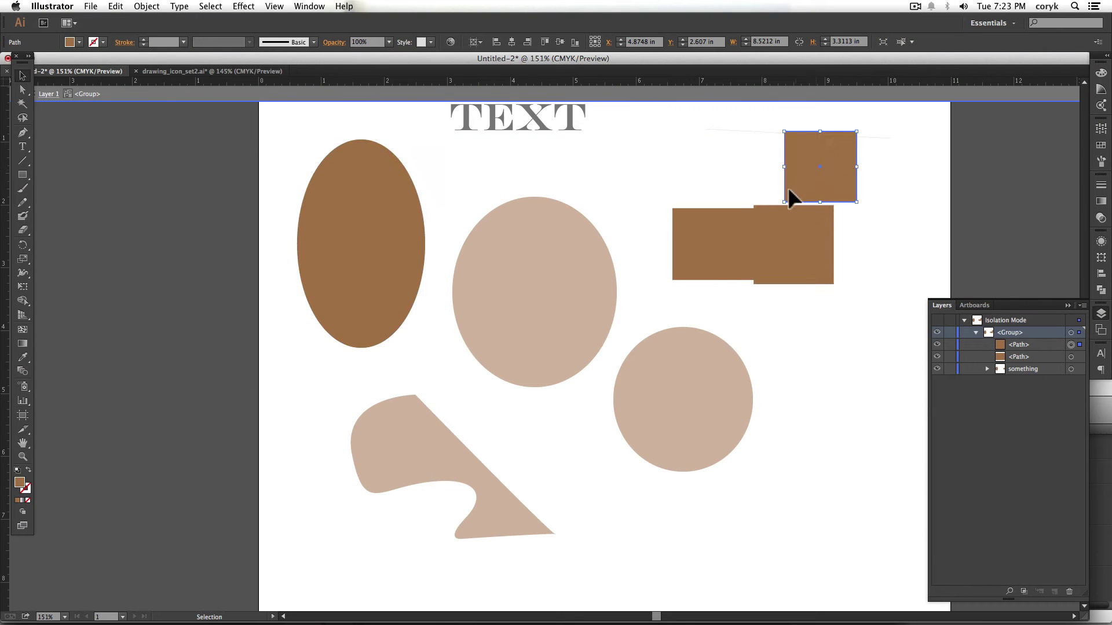
{"action": "left_click", "coordinate": [721, 238]}
Fill the upper rectangle and the lower-left rectangle with crimson, C 30, M 100, Y 75, K 10, and deselect them
{"action": "left_click", "coordinate": [808, 166]}
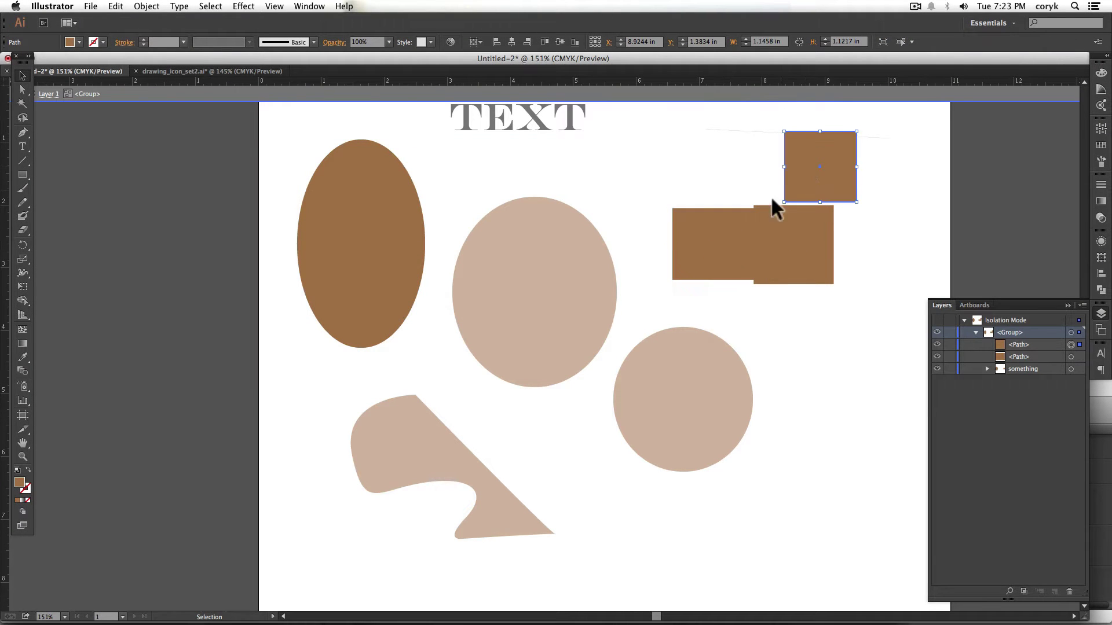
{"action": "left_click", "coordinate": [720, 235], "text": "shift"}
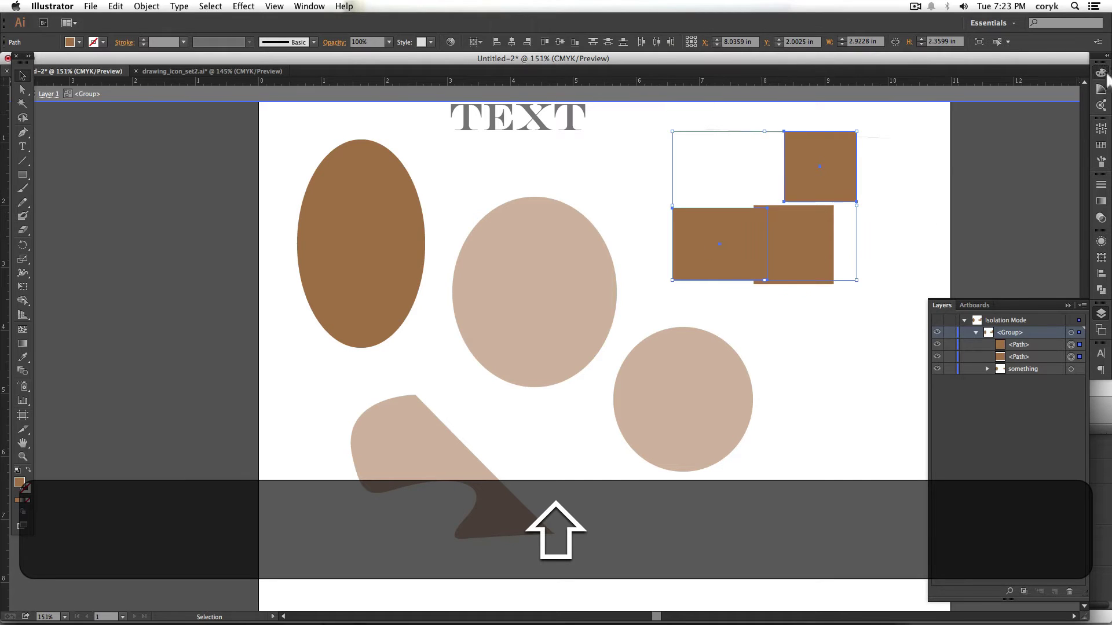
{"action": "left_click", "coordinate": [1101, 74]}
{"action": "left_click", "coordinate": [888, 228]}
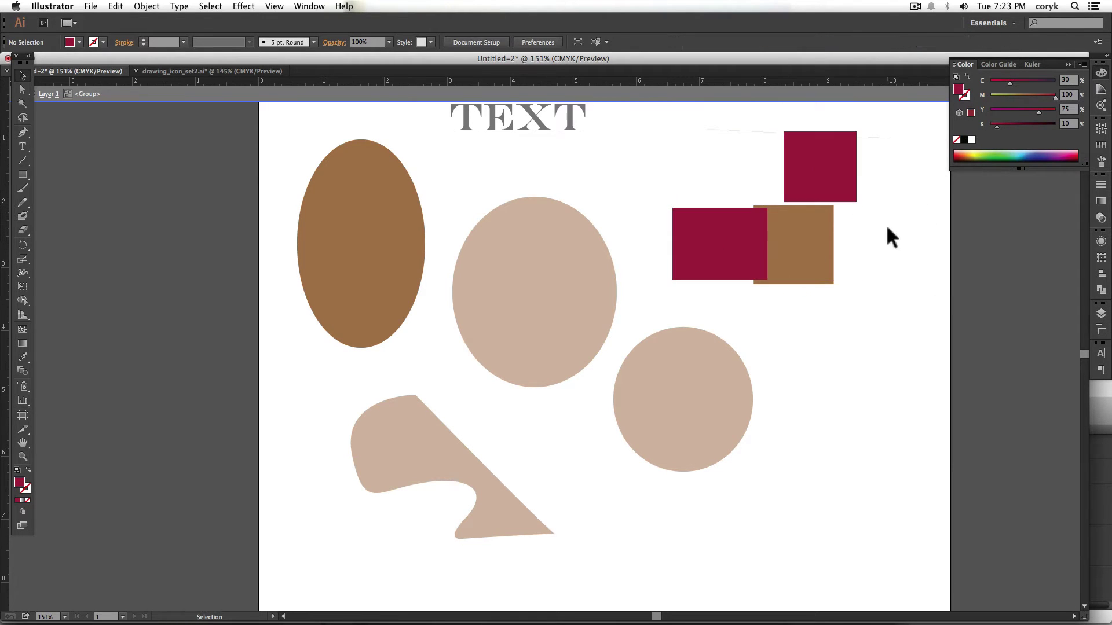
Select each crimson rectangle in turn and check its matching entry in the layer list
{"action": "left_click", "coordinate": [822, 186]}
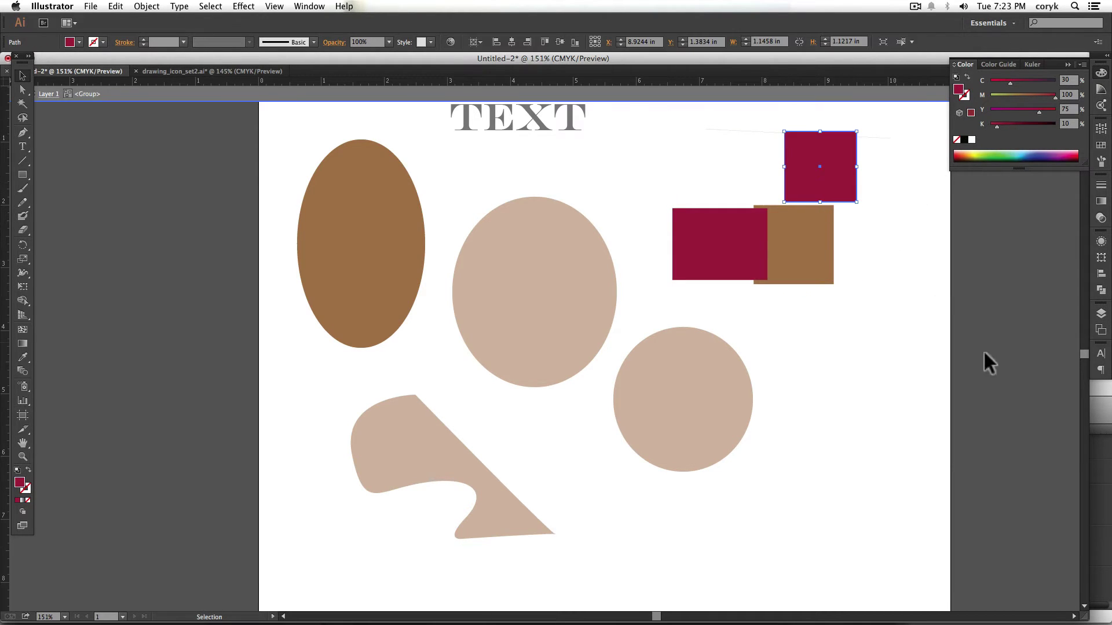
{"action": "left_click", "coordinate": [1101, 314]}
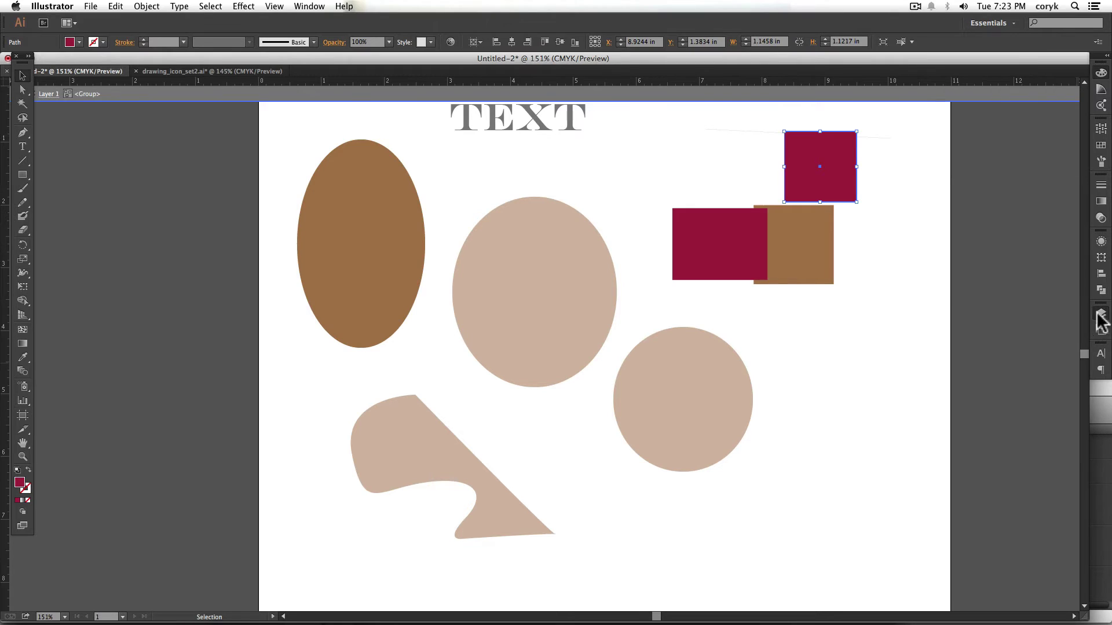
{"action": "left_click", "coordinate": [741, 237]}
{"action": "left_click", "coordinate": [794, 193]}
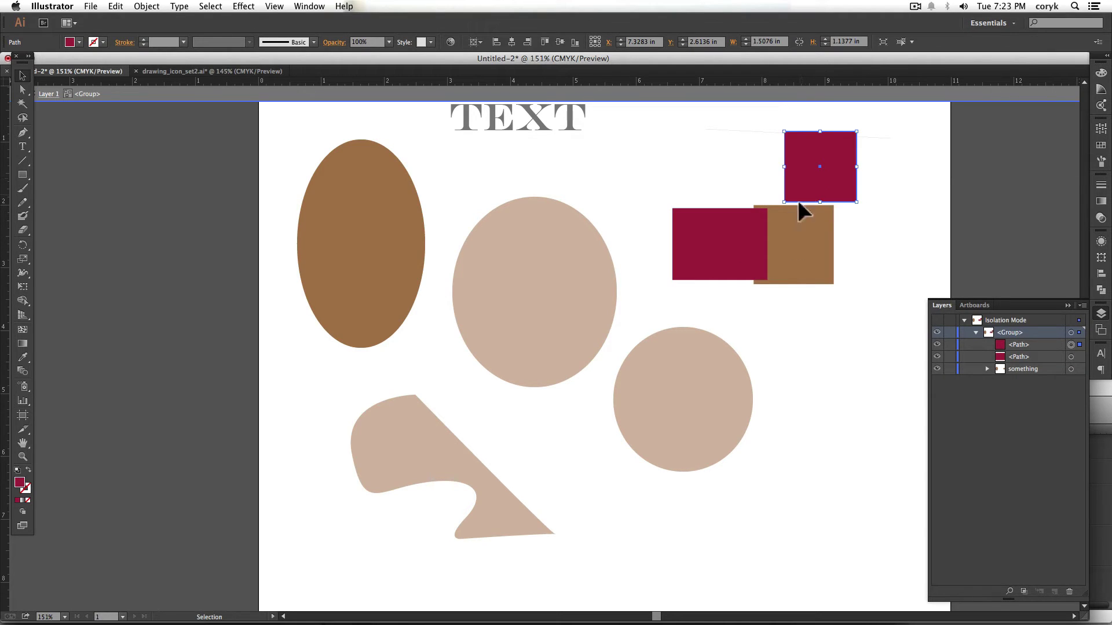
Isolate the nested "something" group from its brown rectangle, and exit isolation mode
{"action": "left_click", "coordinate": [813, 266]}
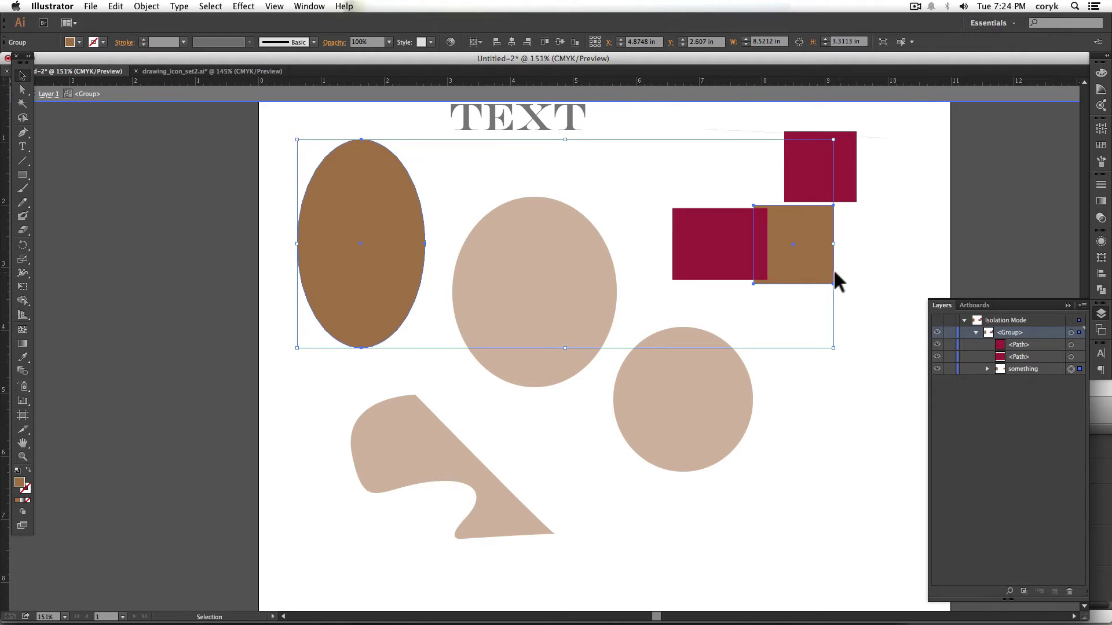
{"action": "double_click", "coordinate": [798, 260]}
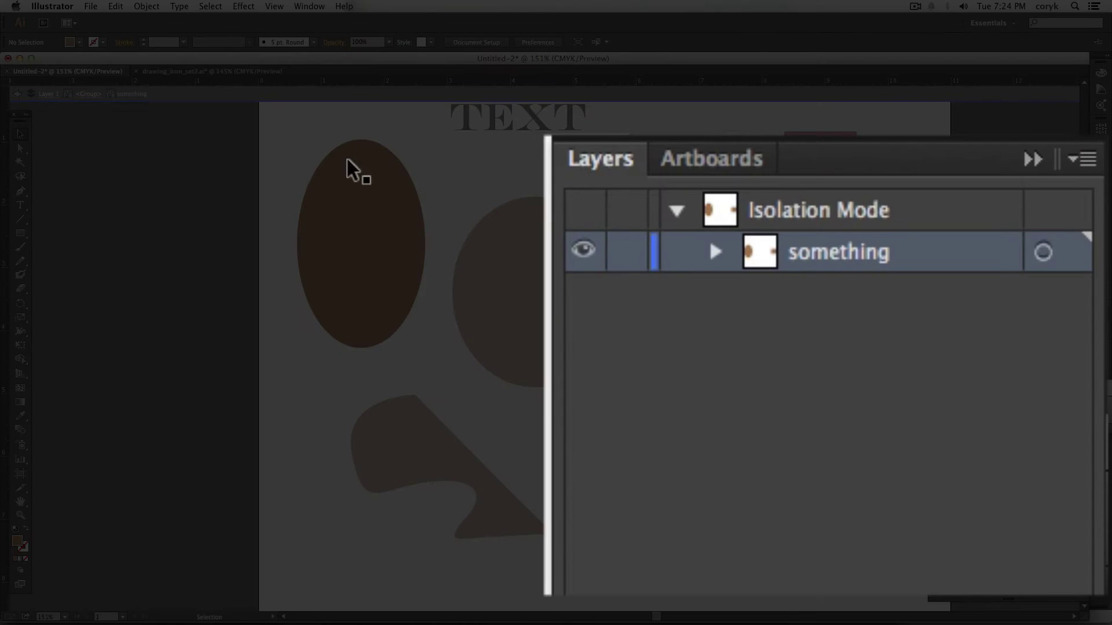
{"action": "double_click", "coordinate": [459, 157]}
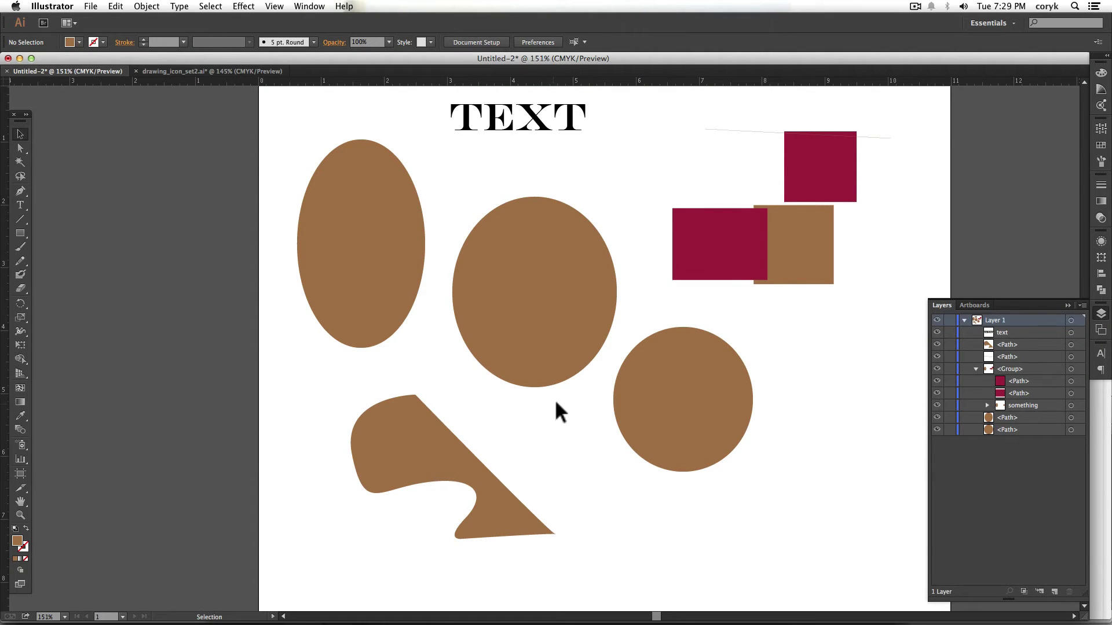
Select the outer group through the layer list and ungroup it
{"action": "left_click", "coordinate": [1071, 369]}
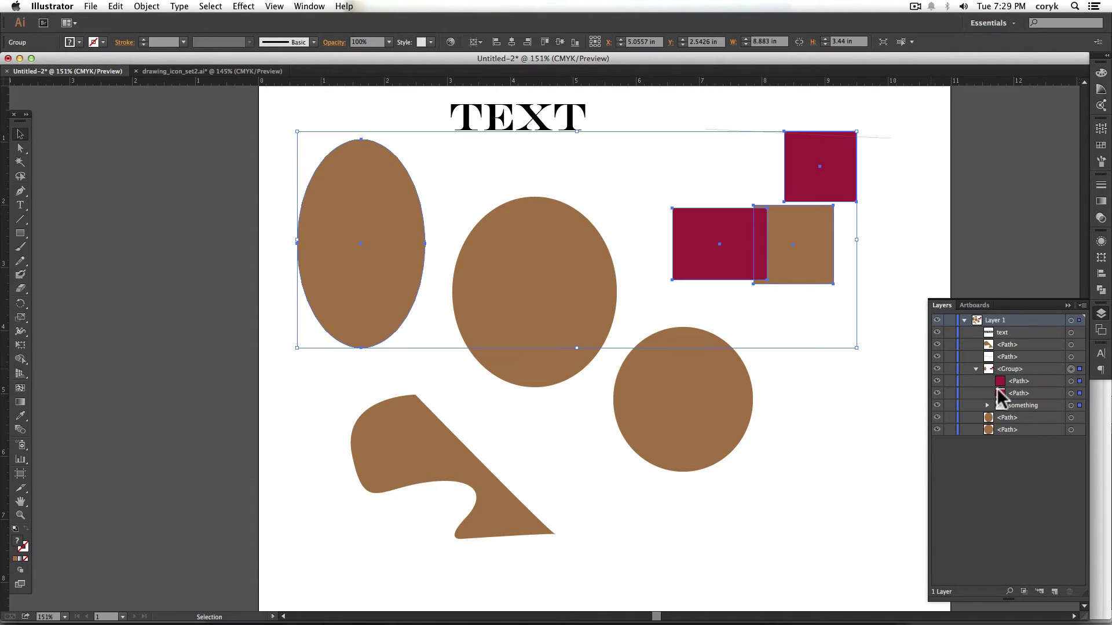
{"action": "right_click", "coordinate": [780, 264]}
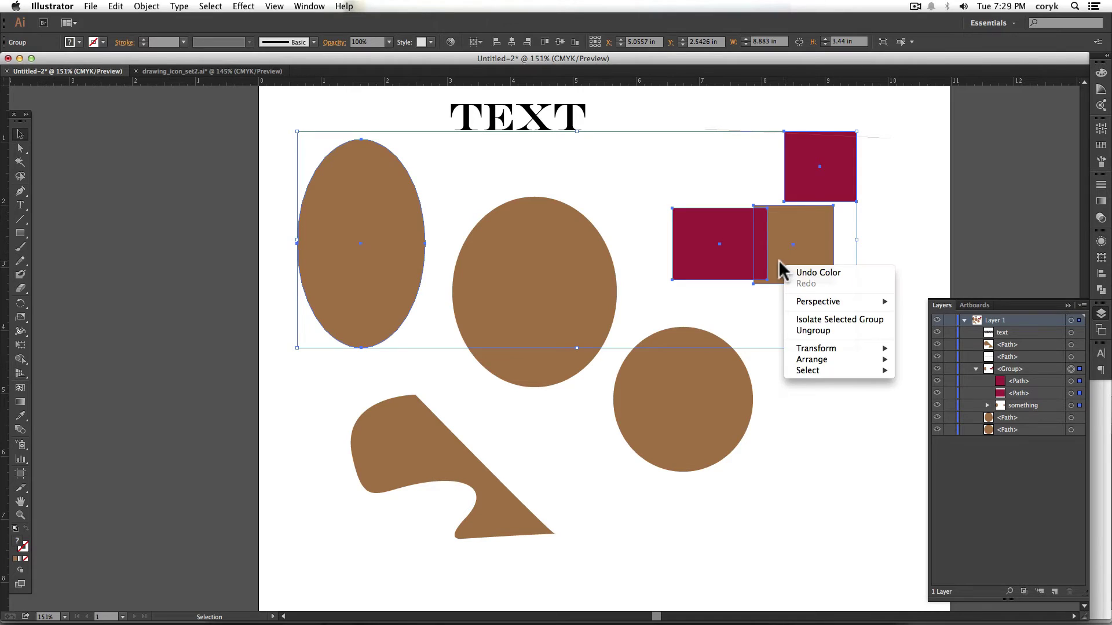
{"action": "left_click", "coordinate": [789, 332]}
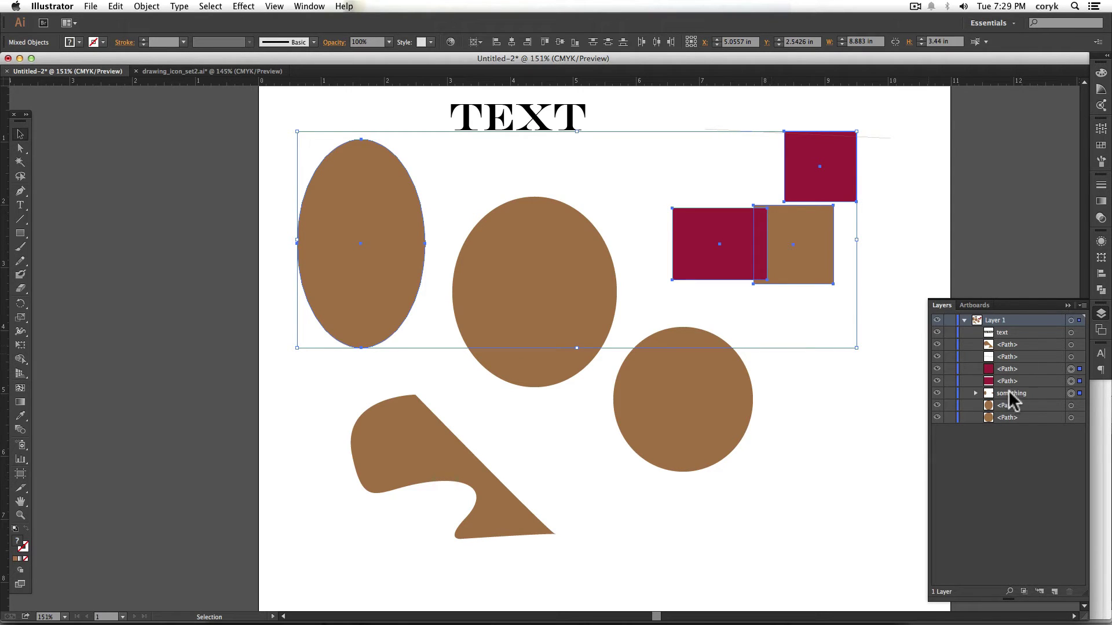
Select only the nested "something" group through the layer list and ungroup it
{"action": "left_click", "coordinate": [1068, 393]}
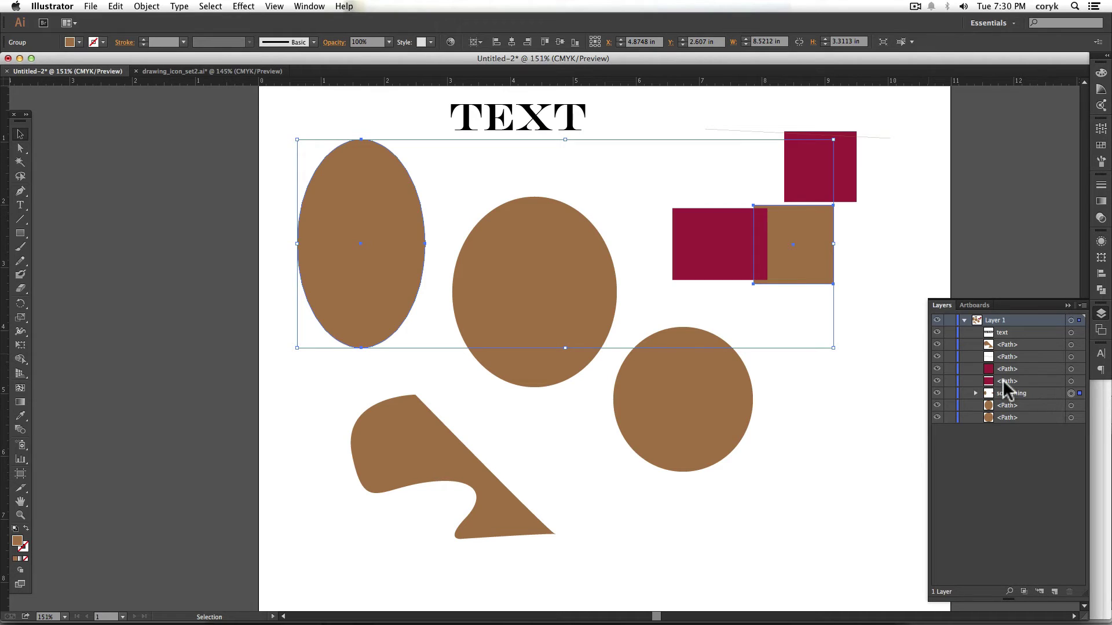
{"action": "key", "text": "shift+super"}
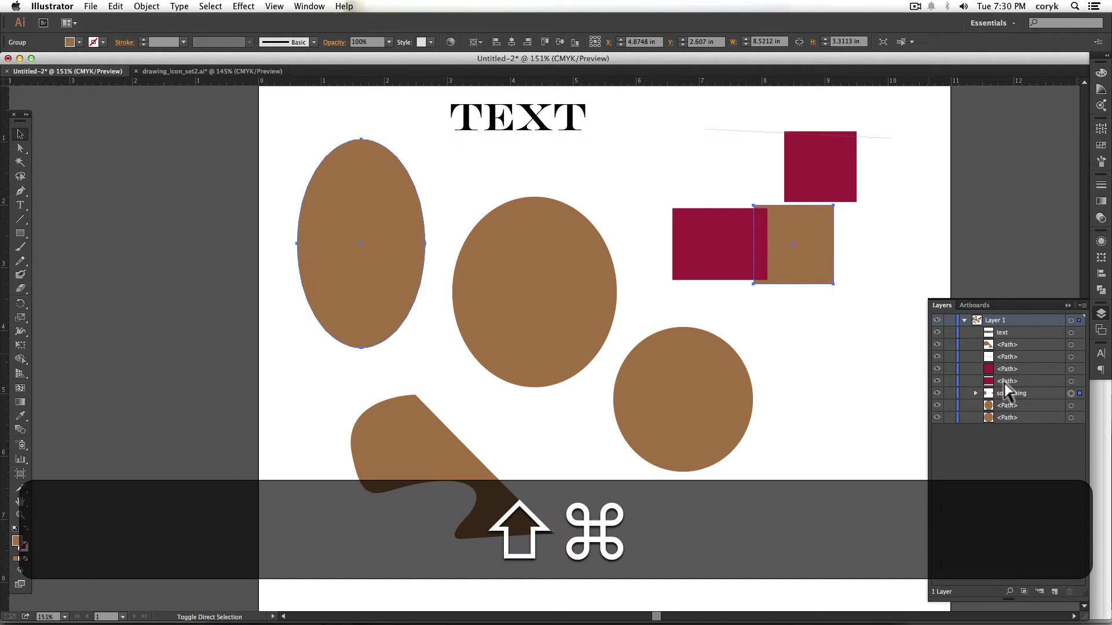
{"action": "key", "text": "shift+super+g"}
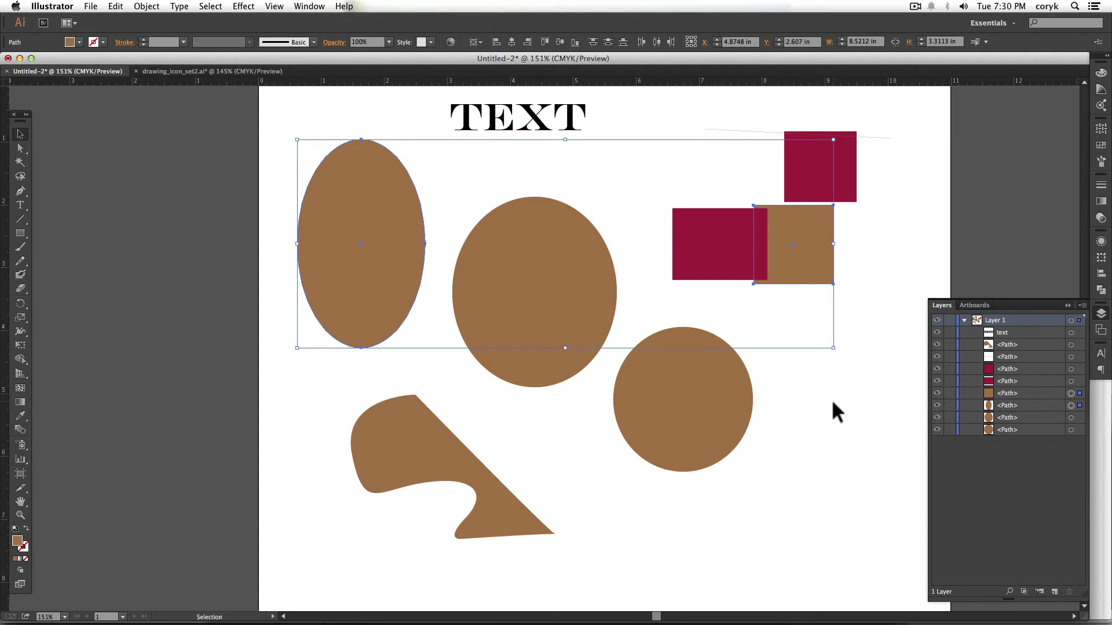
In the drawing_icon_set2.ai document, select the pencil with the ribbed grip and rename its group "mechanical"
{"action": "left_click", "coordinate": [213, 70]}
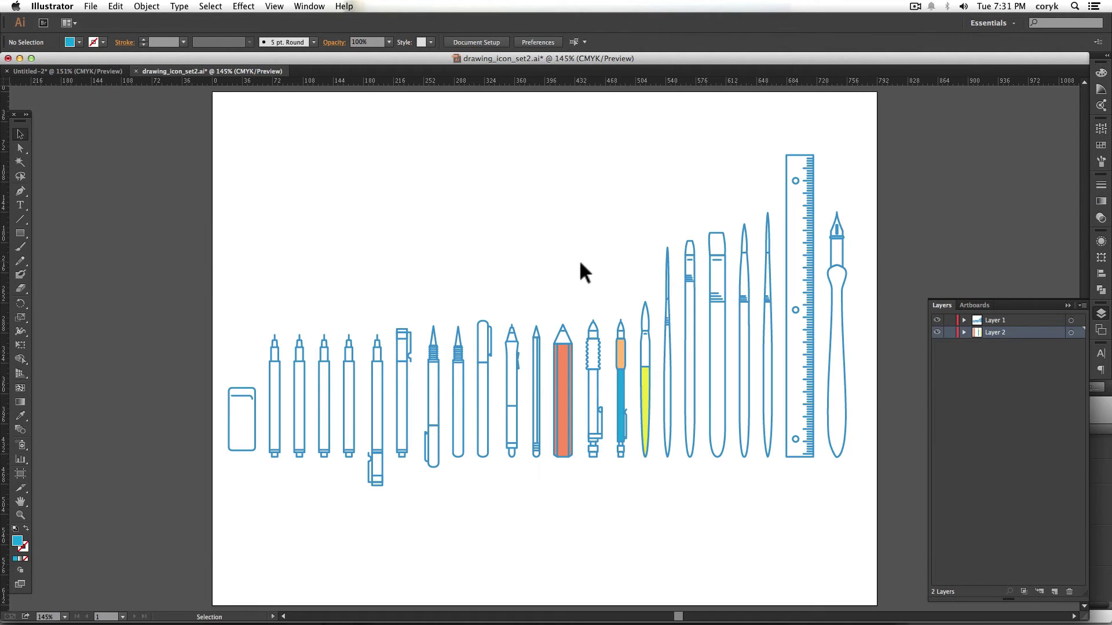
{"action": "left_click", "coordinate": [592, 354]}
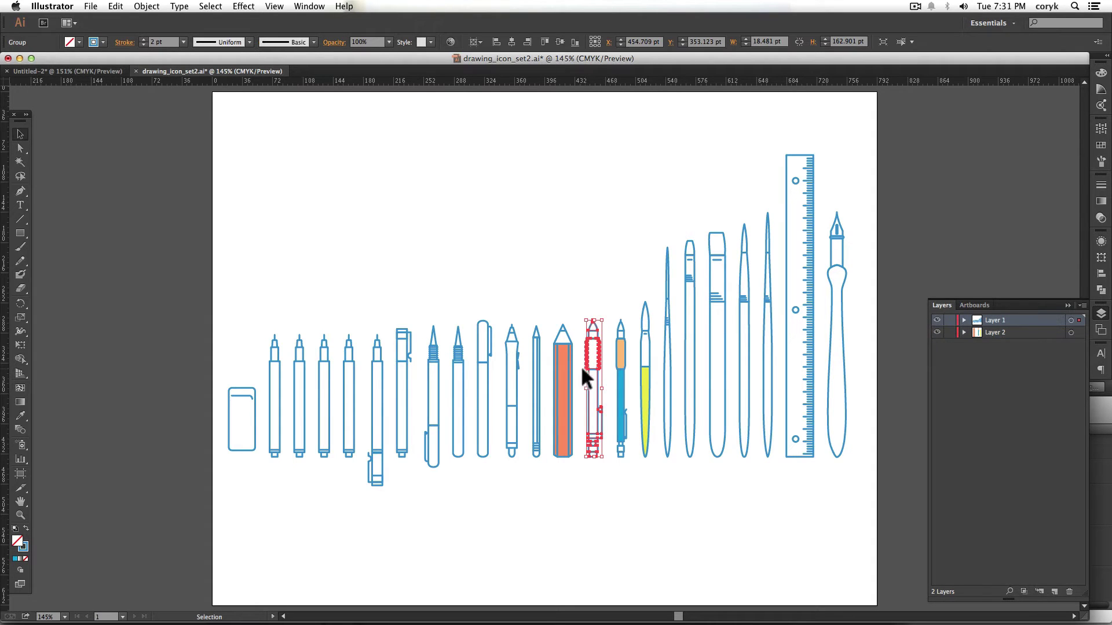
{"action": "left_click", "coordinate": [964, 320]}
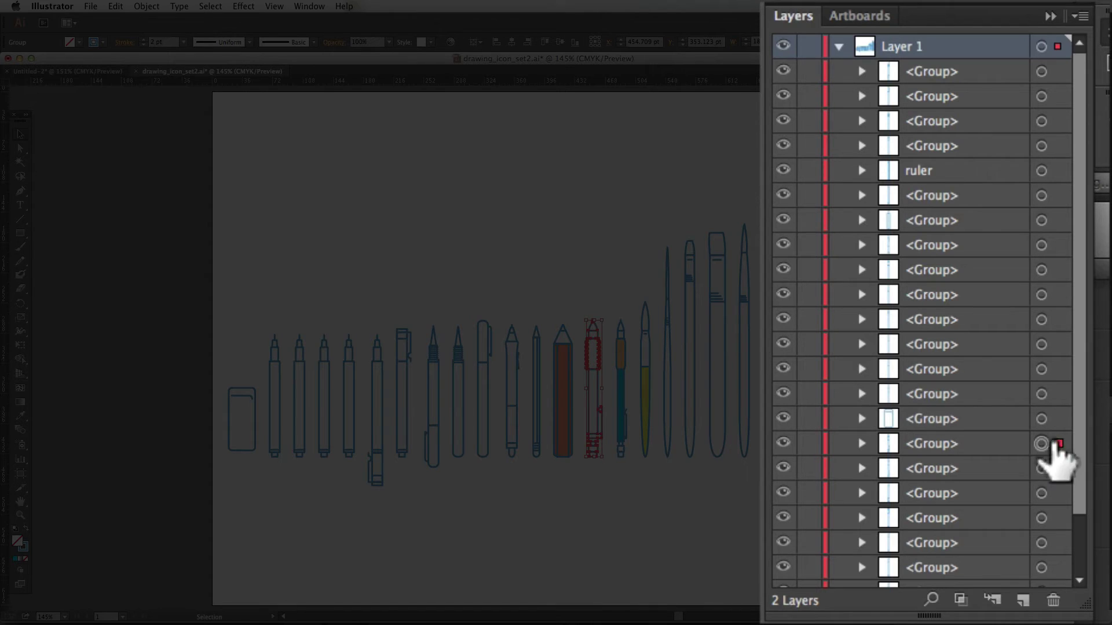
{"action": "double_click", "coordinate": [928, 447]}
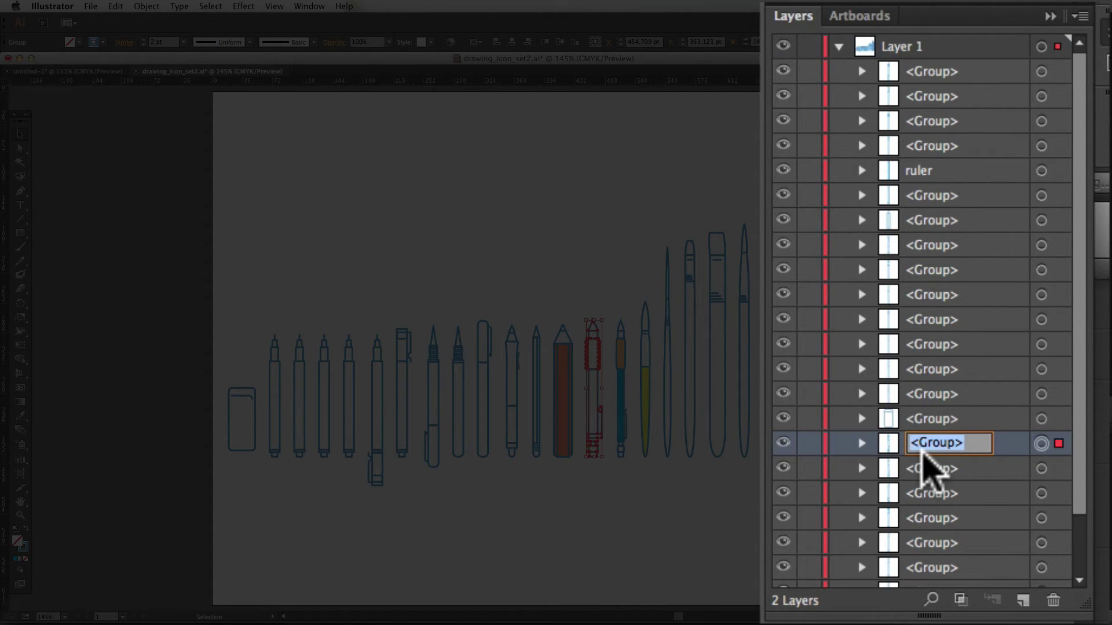
{"action": "type", "text": "mechanica"}
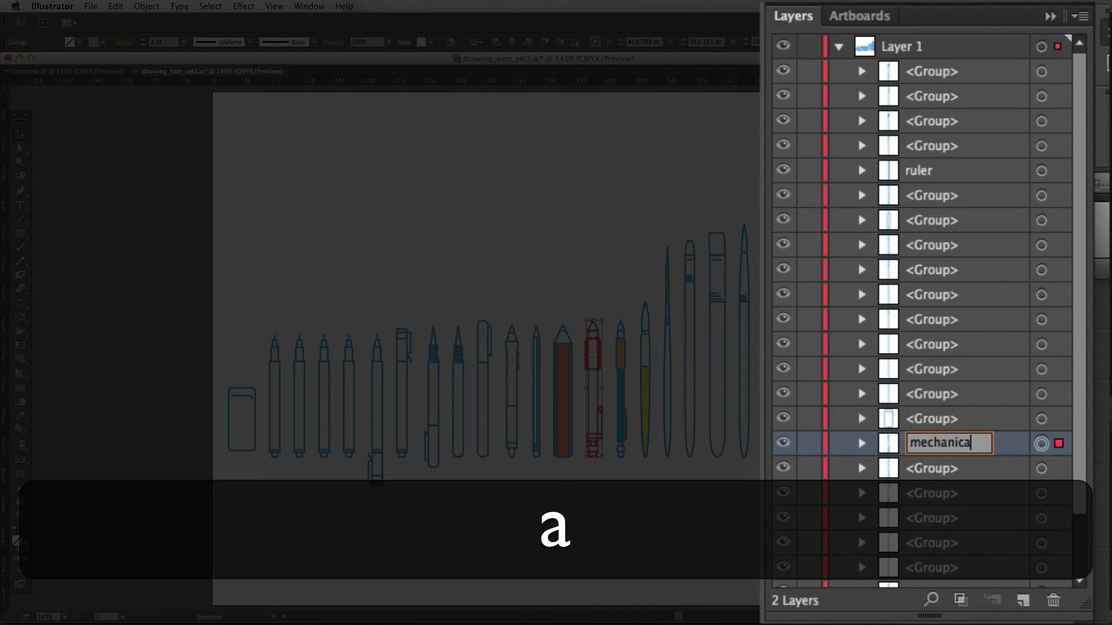
{"action": "type", "text": "l"}
{"action": "key", "text": "Return"}
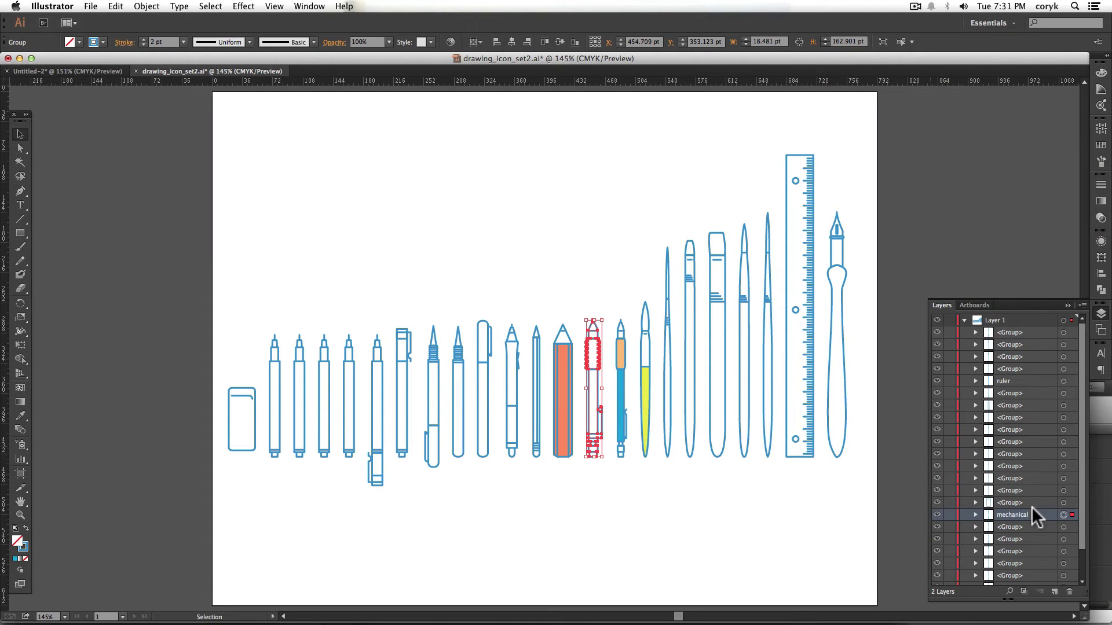
Select the yellow-handled brush through the layer list and rename its group "brush"
{"action": "left_click", "coordinate": [1063, 491]}
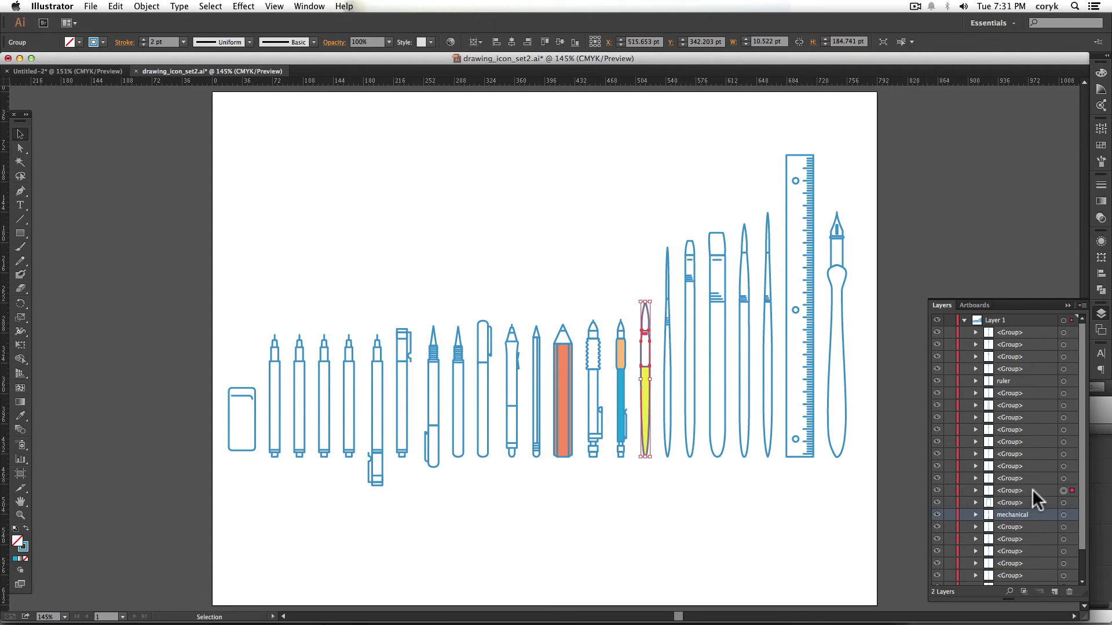
{"action": "left_click", "coordinate": [1012, 491]}
{"action": "type", "text": "brush"}
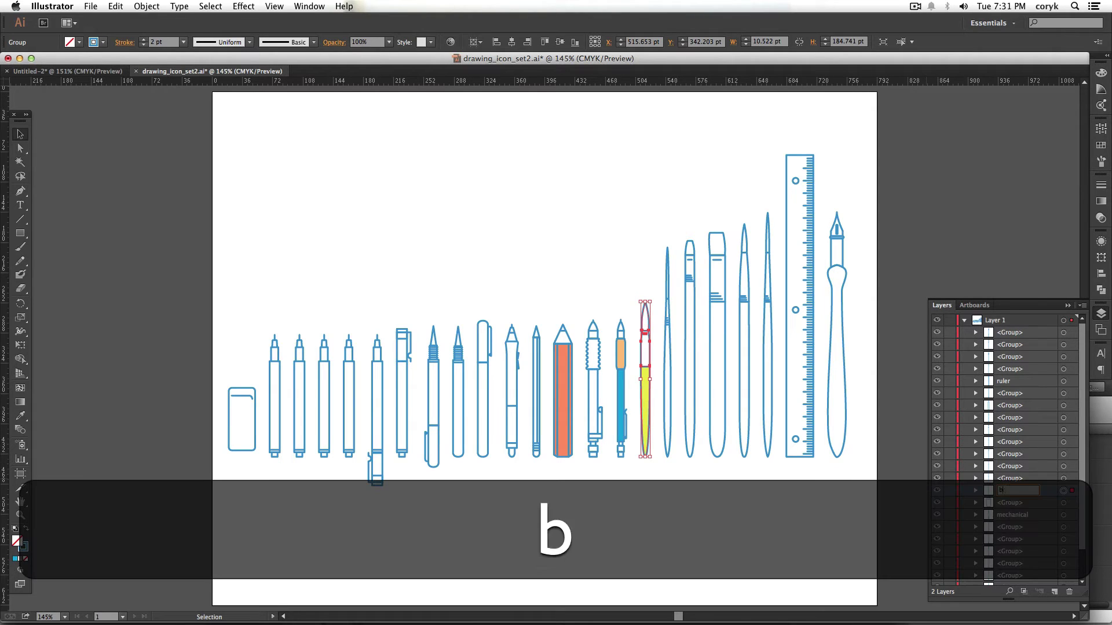
{"action": "key", "text": "Return"}
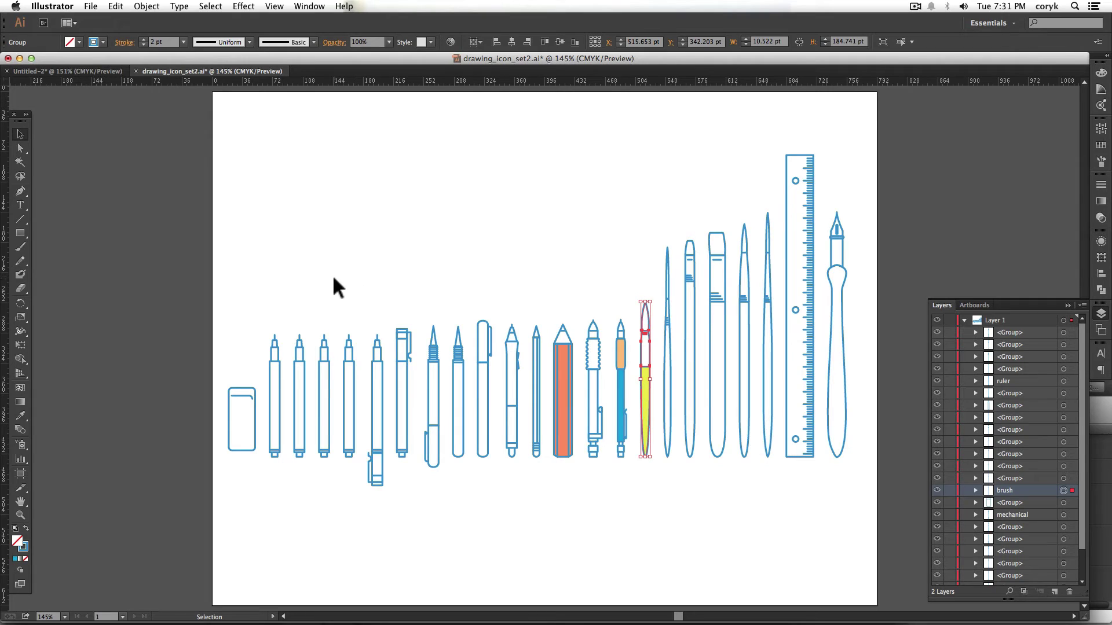
Select the six matching drafting pens, collapse Layer 1 and create a new layer named "drafting pens"
{"action": "left_click_drag", "start_coordinate": [305, 340], "coordinate": [380, 401]}
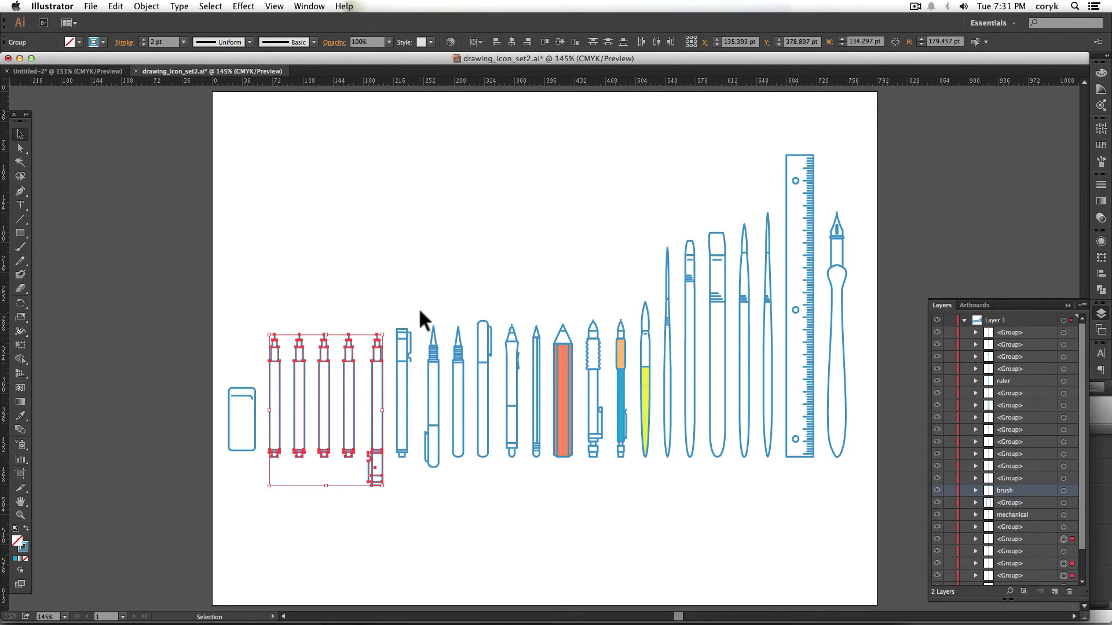
{"action": "left_click_drag", "start_coordinate": [426, 304], "coordinate": [270, 410]}
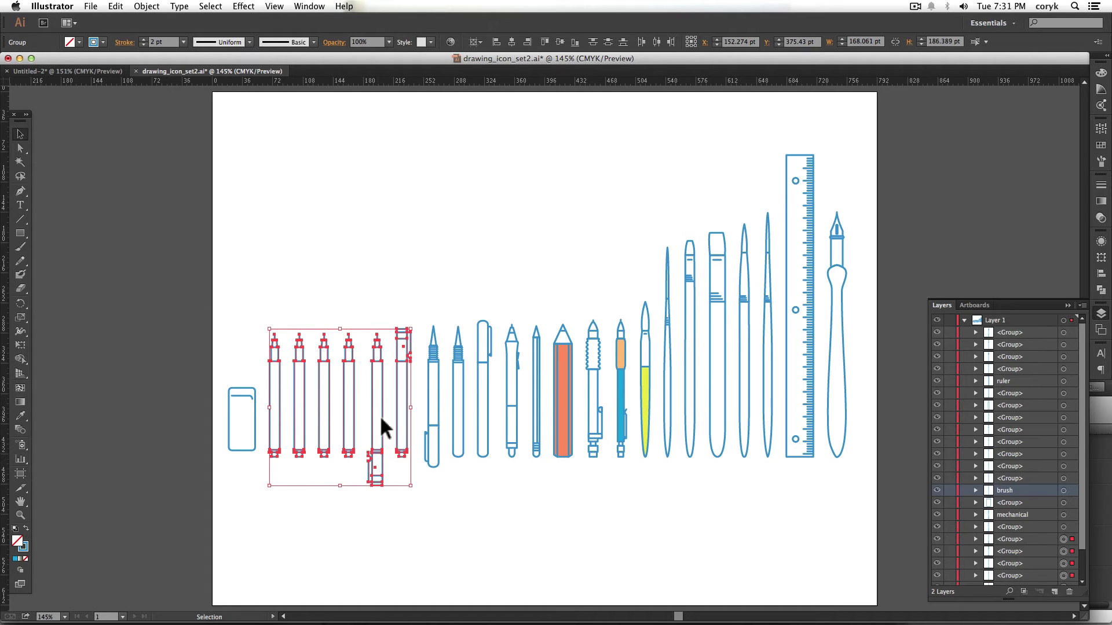
{"action": "left_click", "coordinate": [964, 320]}
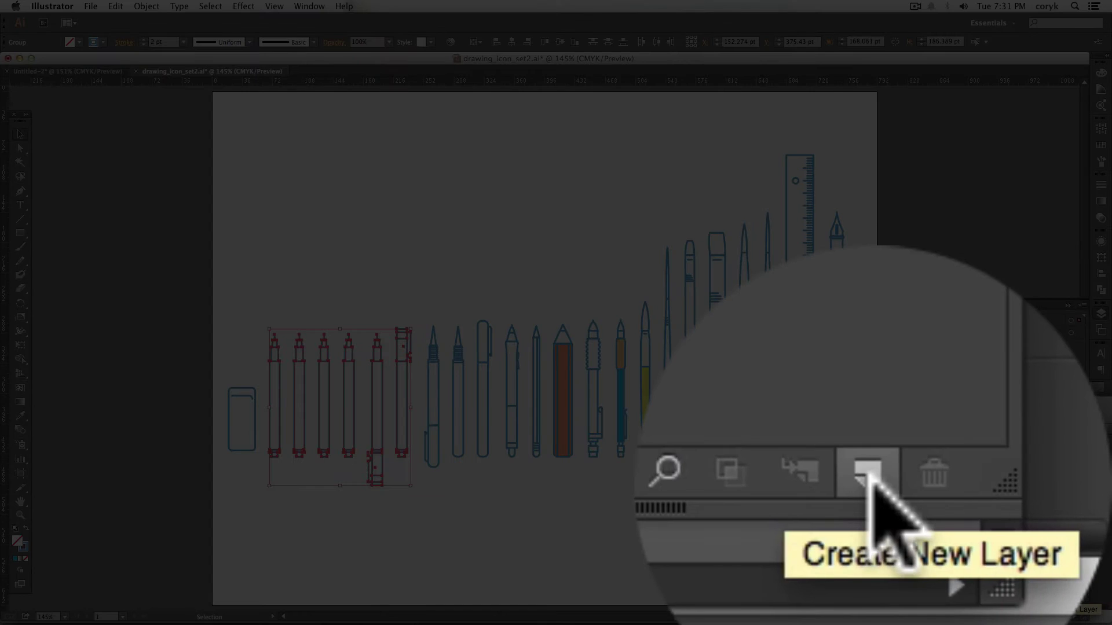
{"action": "left_click", "coordinate": [1054, 592]}
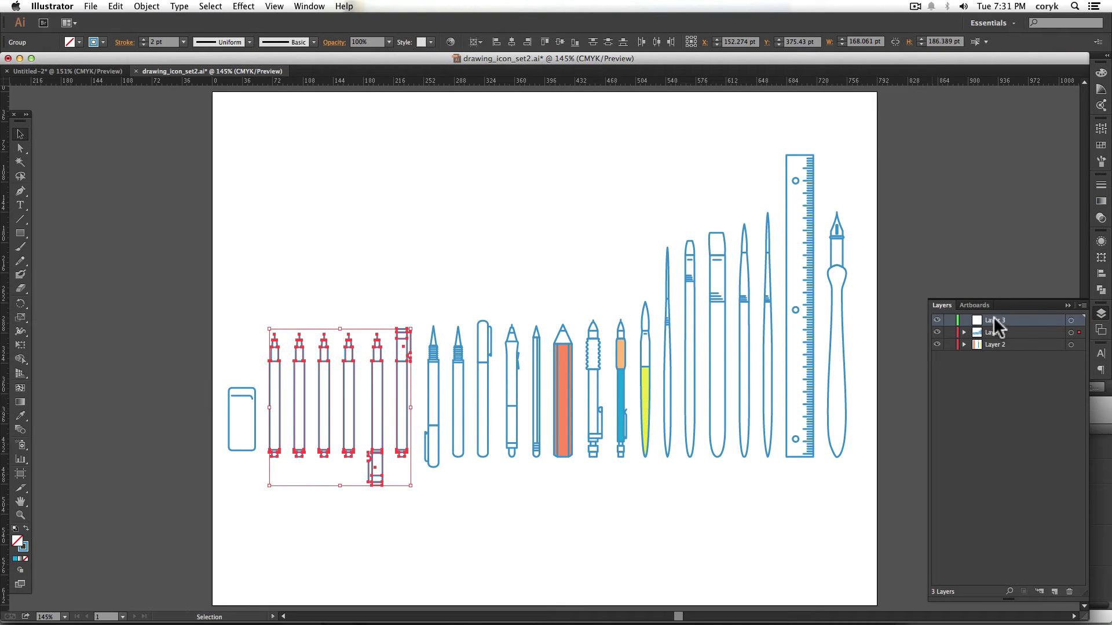
{"action": "double_click", "coordinate": [993, 320]}
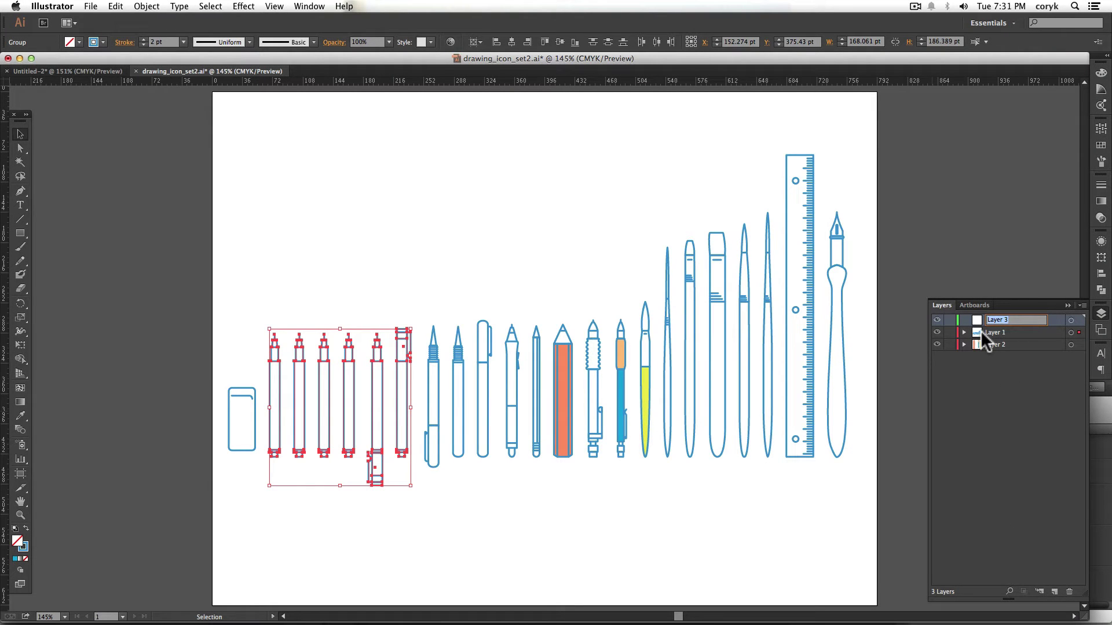
{"action": "type", "text": "drafting pe"}
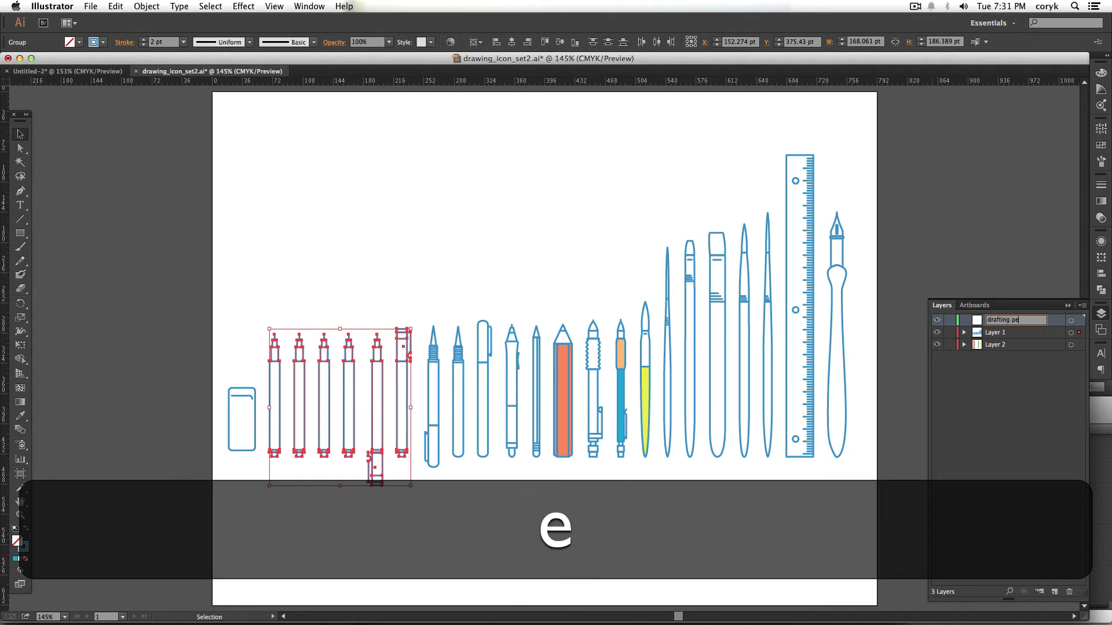
{"action": "type", "text": "ns"}
{"action": "key", "text": "Return"}
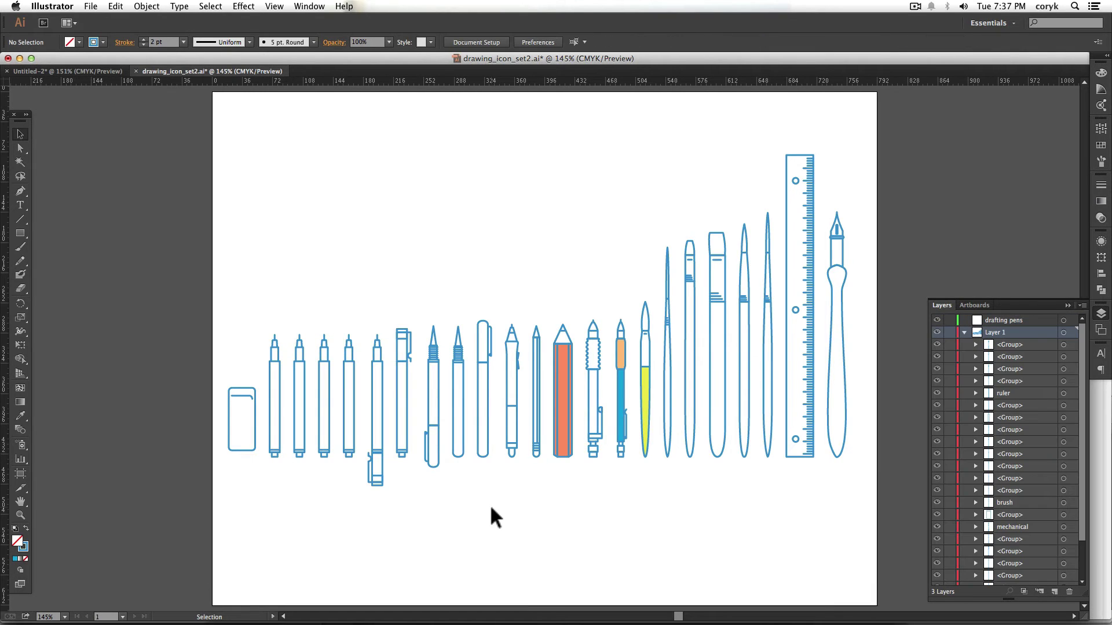
Select the six drafting pens, bring them to the front of Layer 1 and view the Arrange commands
{"action": "left_click_drag", "start_coordinate": [254, 287], "coordinate": [402, 392]}
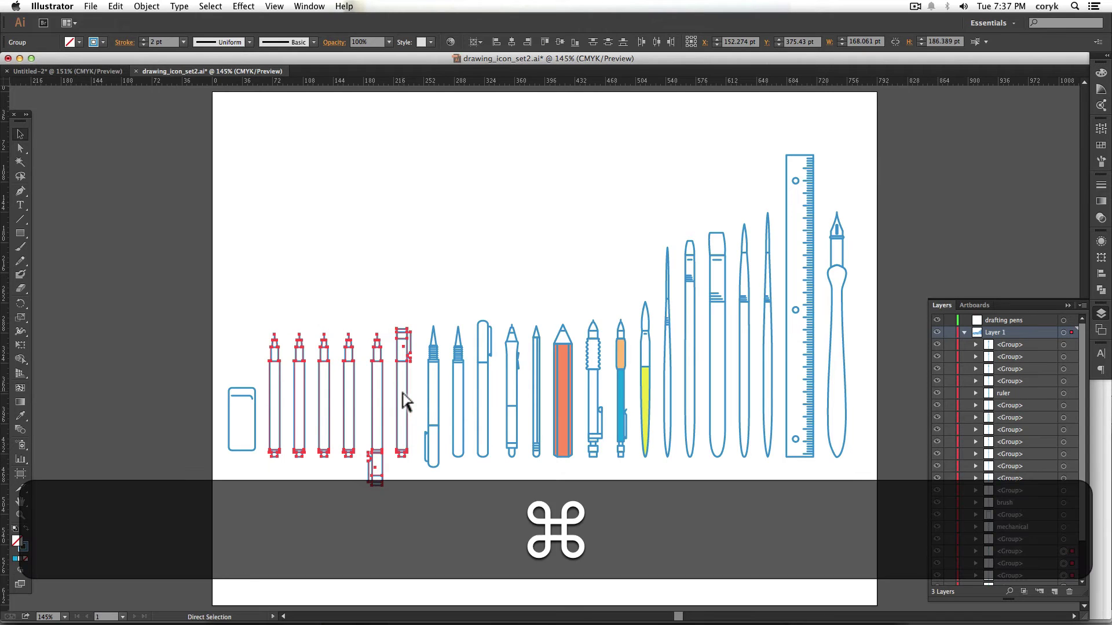
{"action": "key", "text": "super+shift+bracketright"}
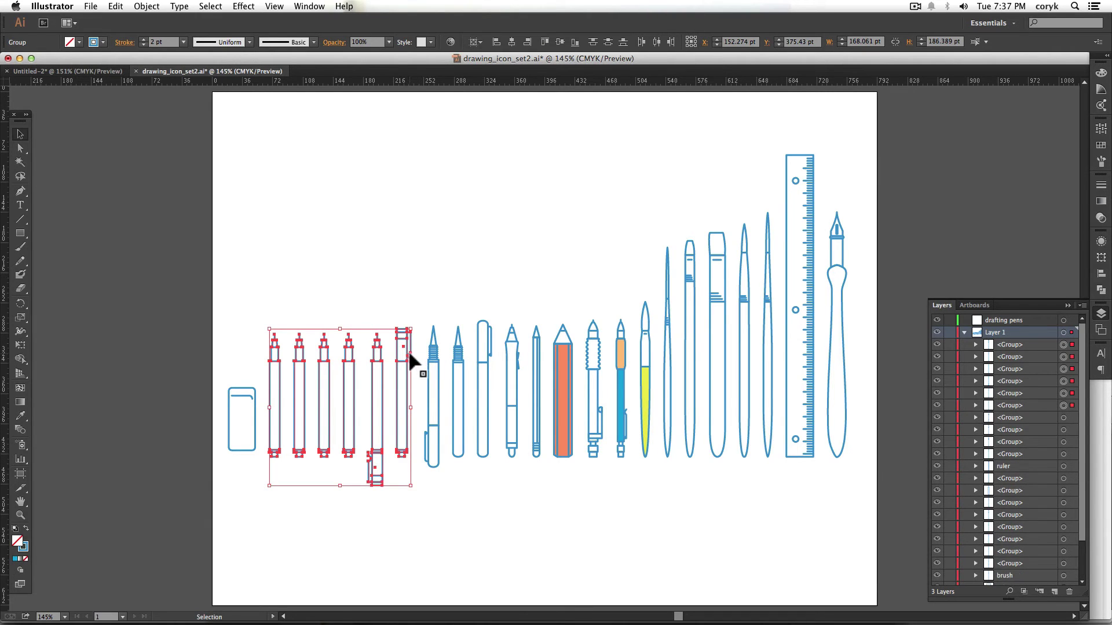
{"action": "right_click", "coordinate": [410, 366]}
{"action": "mouse_move", "coordinate": [440, 454]}
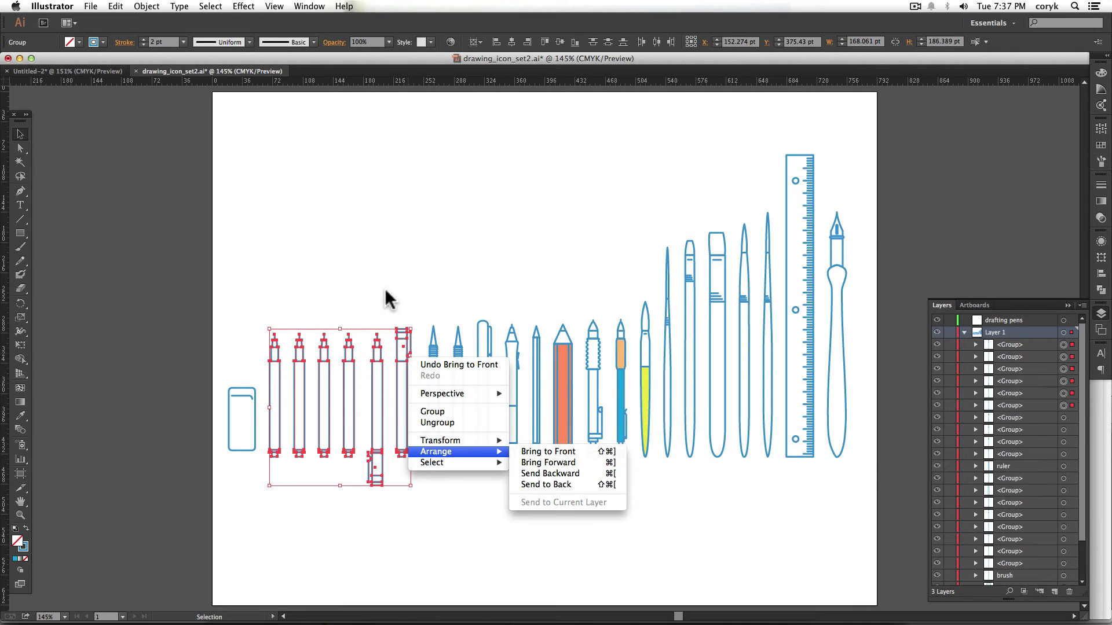
{"action": "left_click", "coordinate": [384, 290]}
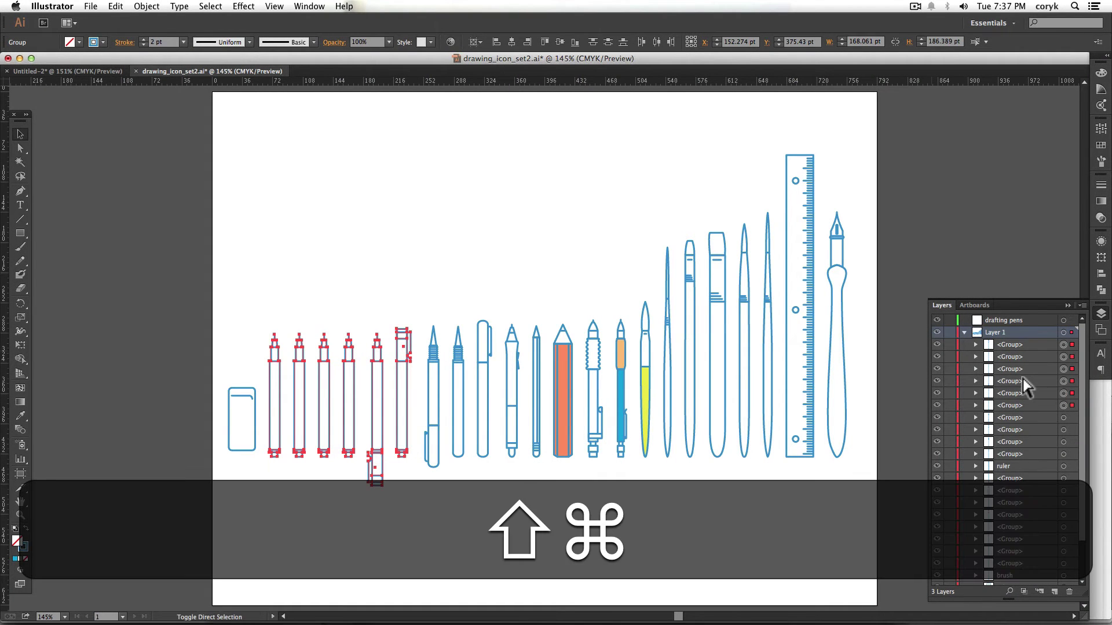
Send the six drafting pens to the back, bring them forward six times, and bring them to the front again
{"action": "key", "text": "super+shift+bracketleft"}
{"action": "key", "text": "super+bracketright"}
{"action": "key", "text": "super+bracketright"}
{"action": "key", "text": "super+bracketright"}
{"action": "key", "text": "super+bracketright"}
{"action": "key", "text": "super+bracketright"}
{"action": "key", "text": "super+bracketright"}
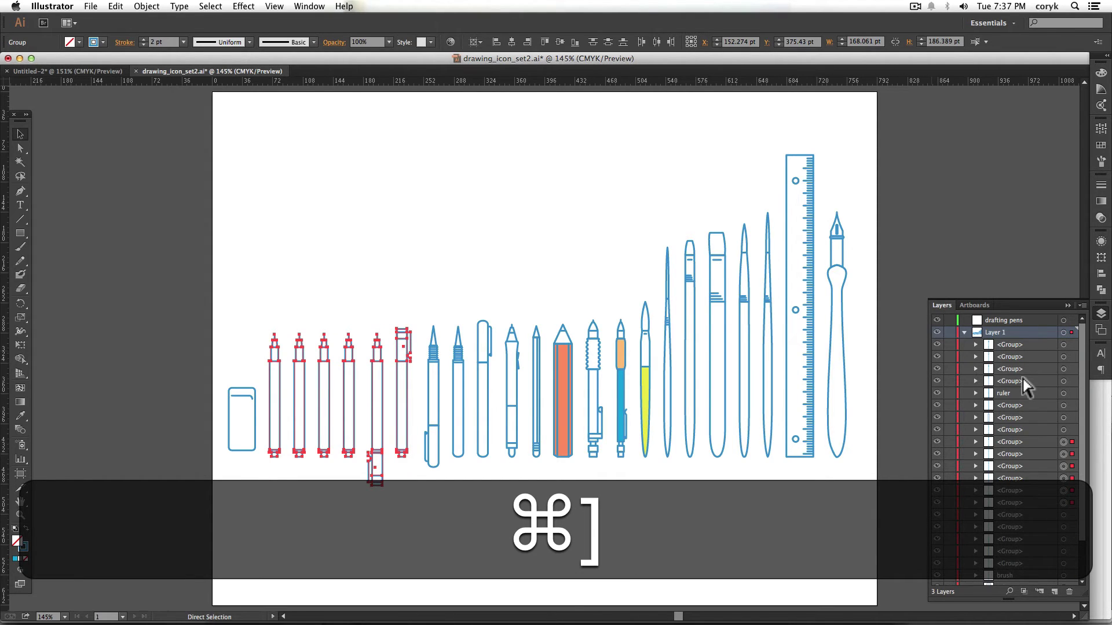
{"action": "key", "text": "super+shift+bracketright"}
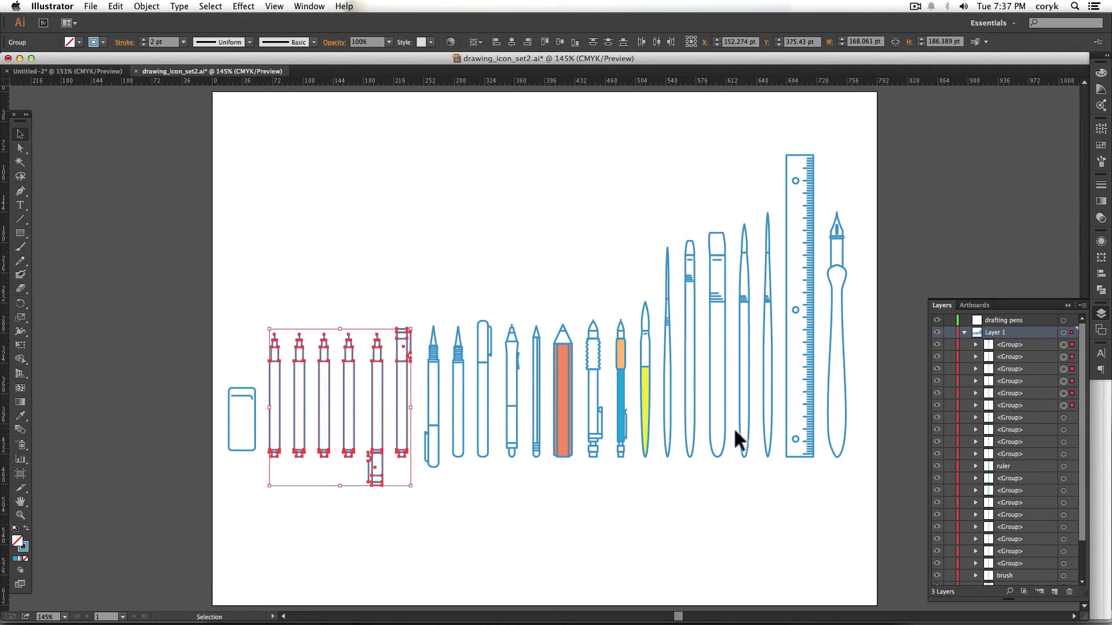
Draw three overlapping rectangles in the empty area above the pens, the last one about 57 by 70 pt
{"action": "key", "text": "m"}
{"action": "left_click_drag", "start_coordinate": [402, 166], "coordinate": [507, 256]}
{"action": "left_click_drag", "start_coordinate": [528, 161], "coordinate": [480, 220]}
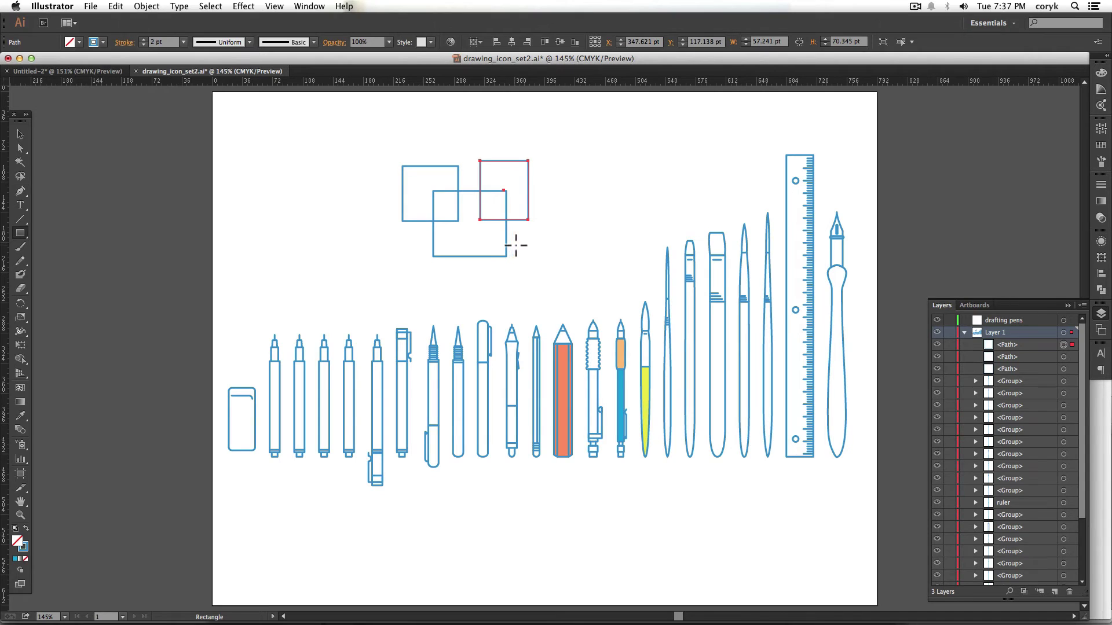
{"action": "key", "text": "v"}
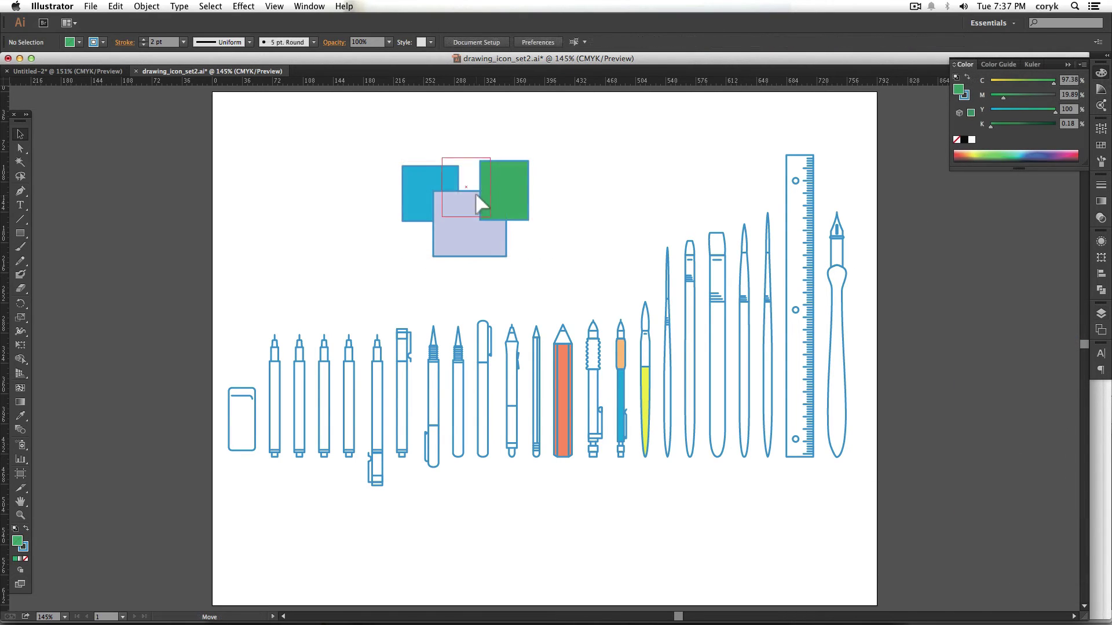
Send the green rectangle backward, bring it to the front, and send it to the back
{"action": "key", "text": "super+bracketleft"}
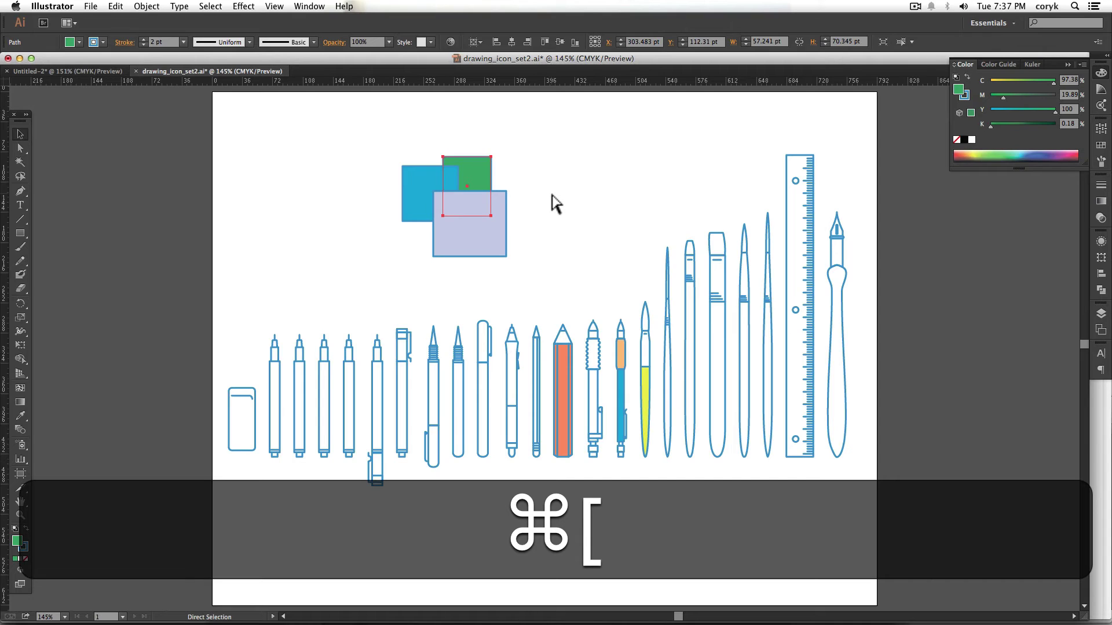
{"action": "key", "text": "shift+super+bracketright"}
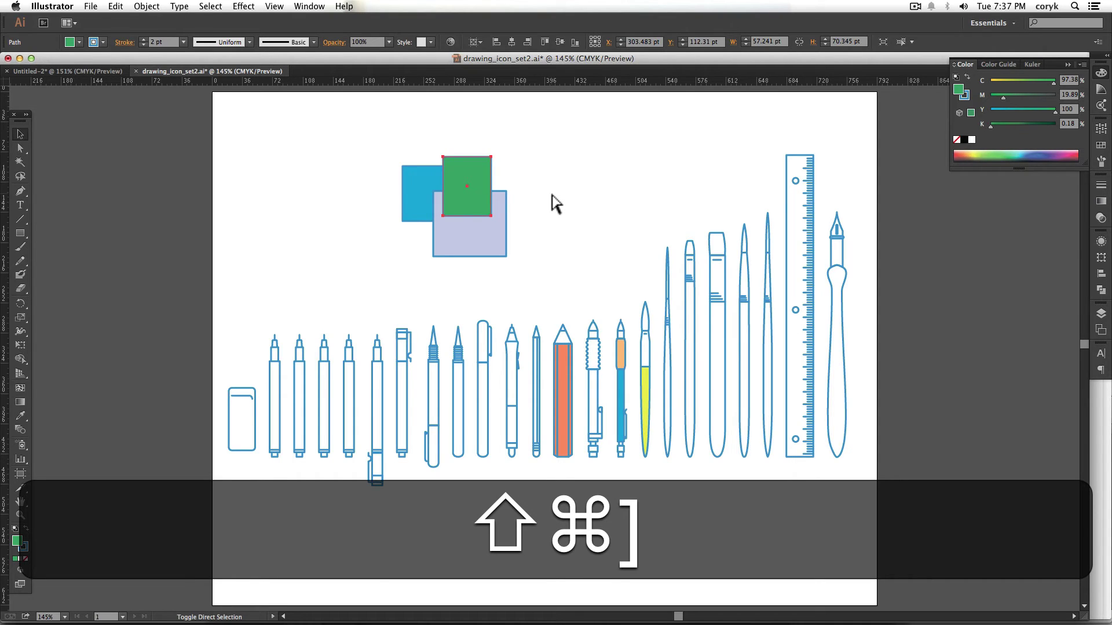
{"action": "key", "text": "shift+super+bracketleft"}
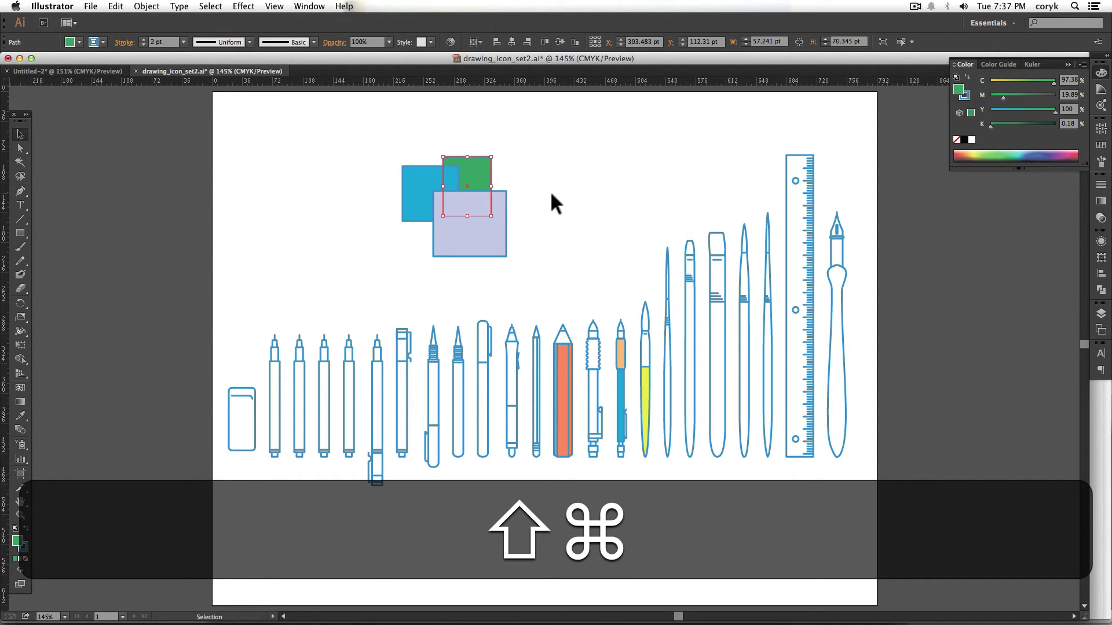
Select the three colored rectangles, view the Arrange commands for them, and delete the rectangles
{"action": "left_click_drag", "start_coordinate": [511, 172], "coordinate": [463, 219]}
{"action": "right_click", "coordinate": [468, 222]}
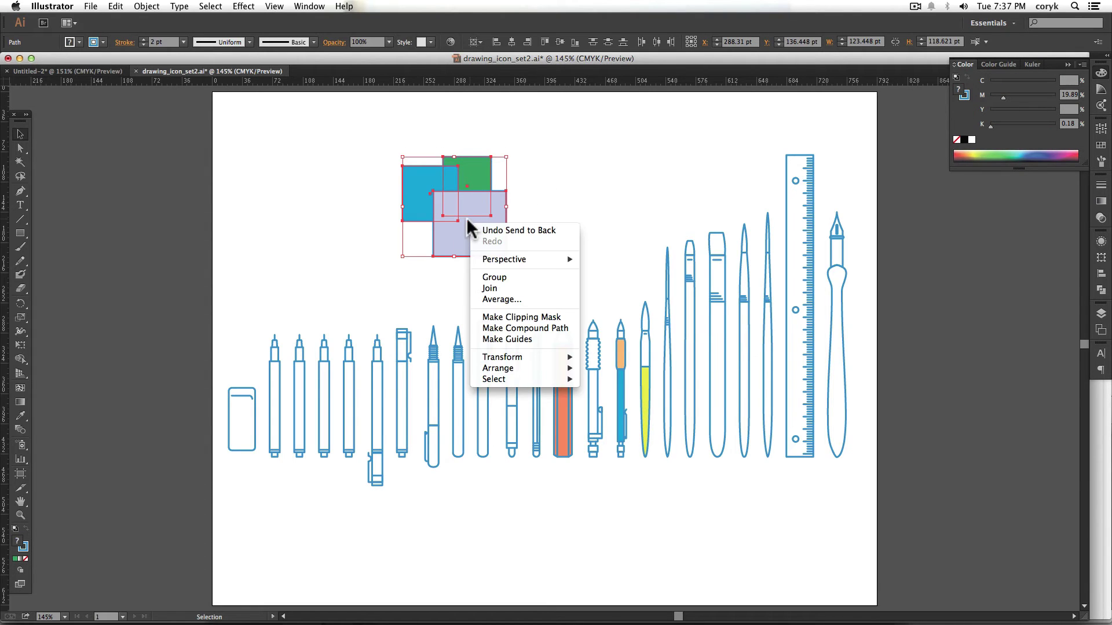
{"action": "mouse_move", "coordinate": [529, 370]}
{"action": "left_click", "coordinate": [599, 270]}
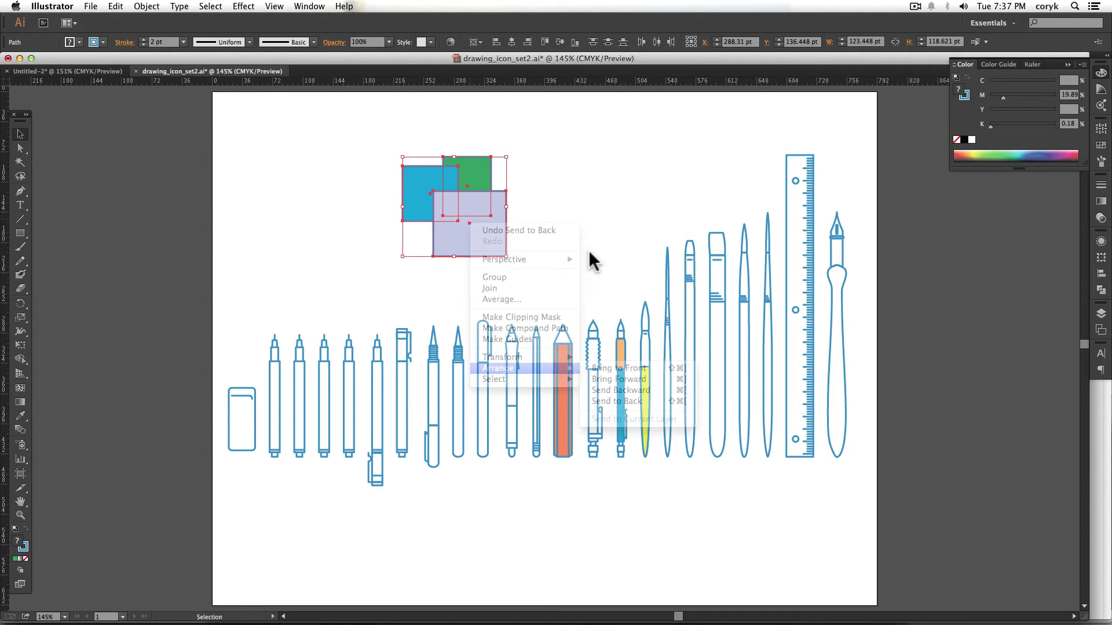
{"action": "key", "text": "BackSpace"}
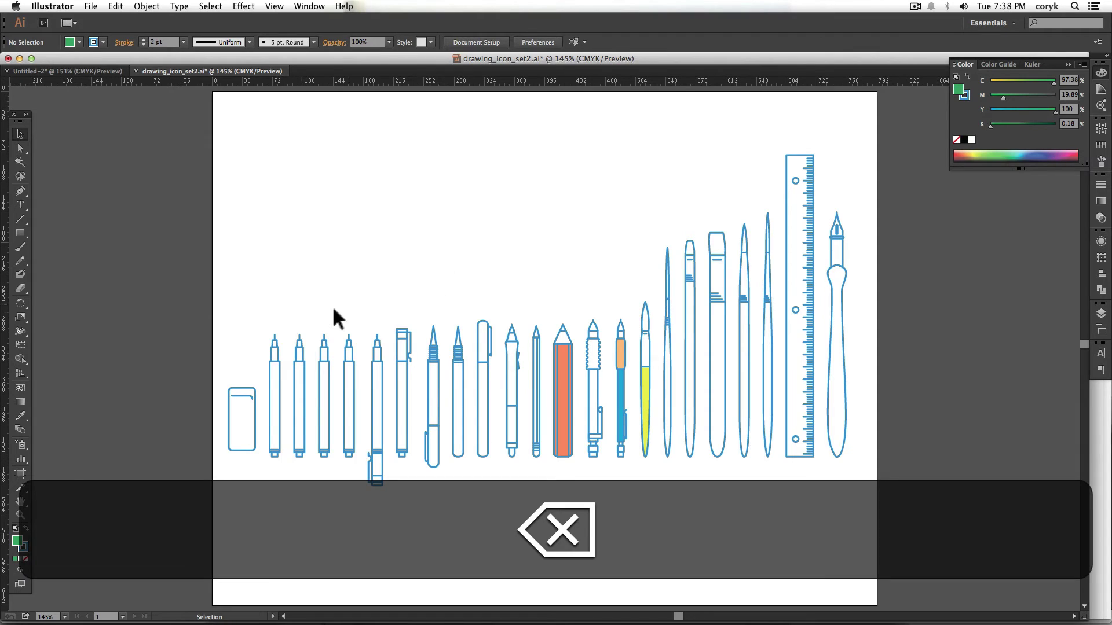
Move the six drafting pens onto the drafting pens layer with the Send to Current Layer command
{"action": "left_click_drag", "start_coordinate": [255, 301], "coordinate": [417, 362]}
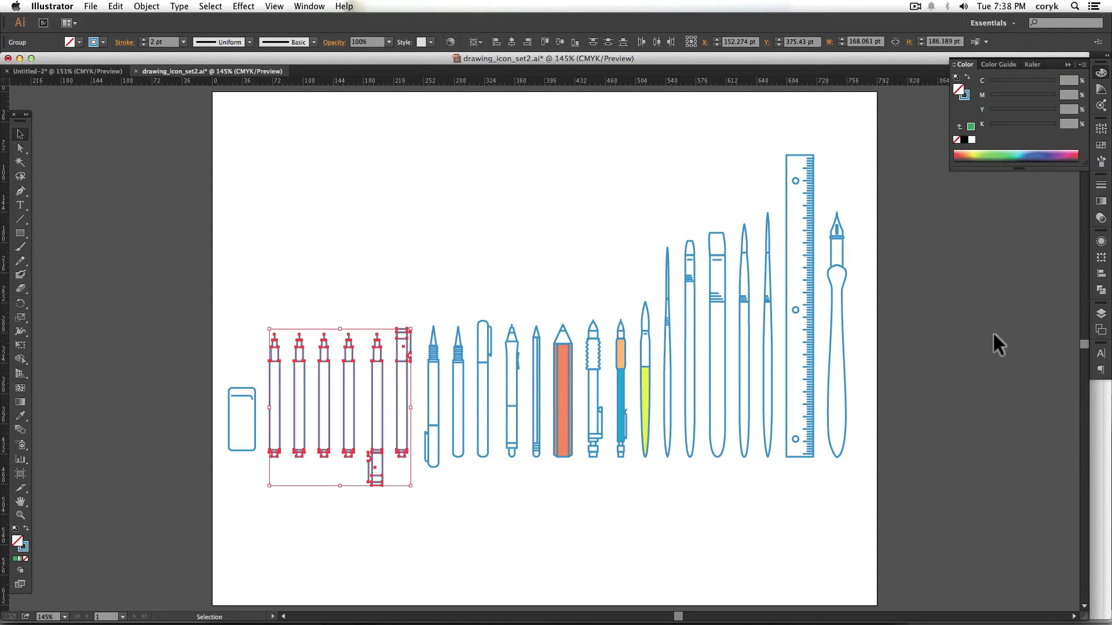
{"action": "left_click", "coordinate": [1101, 314]}
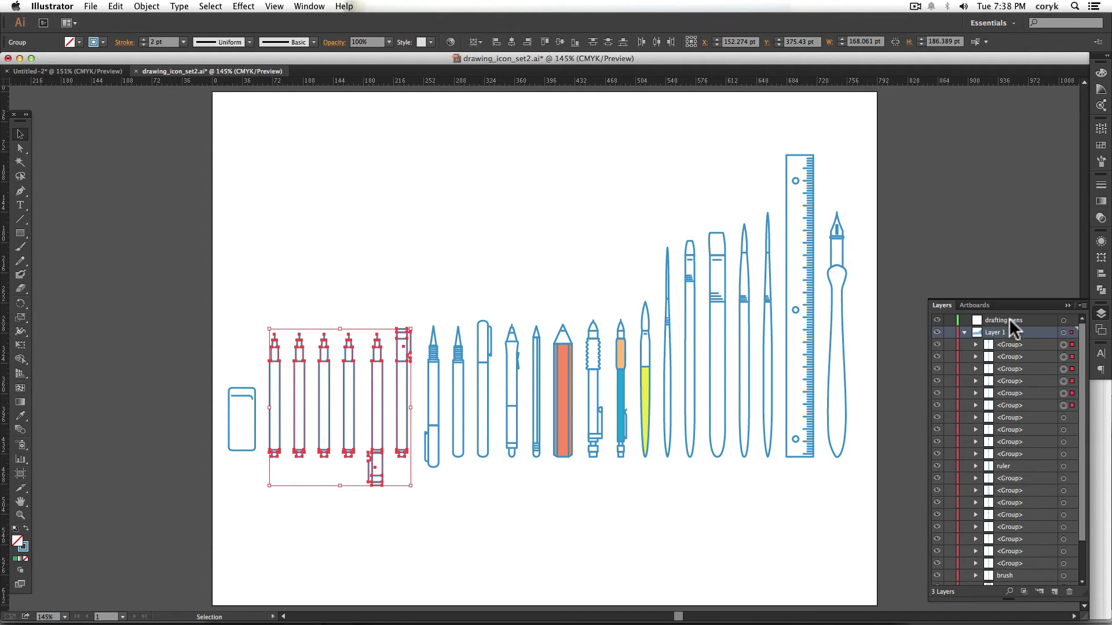
{"action": "left_click", "coordinate": [1010, 321]}
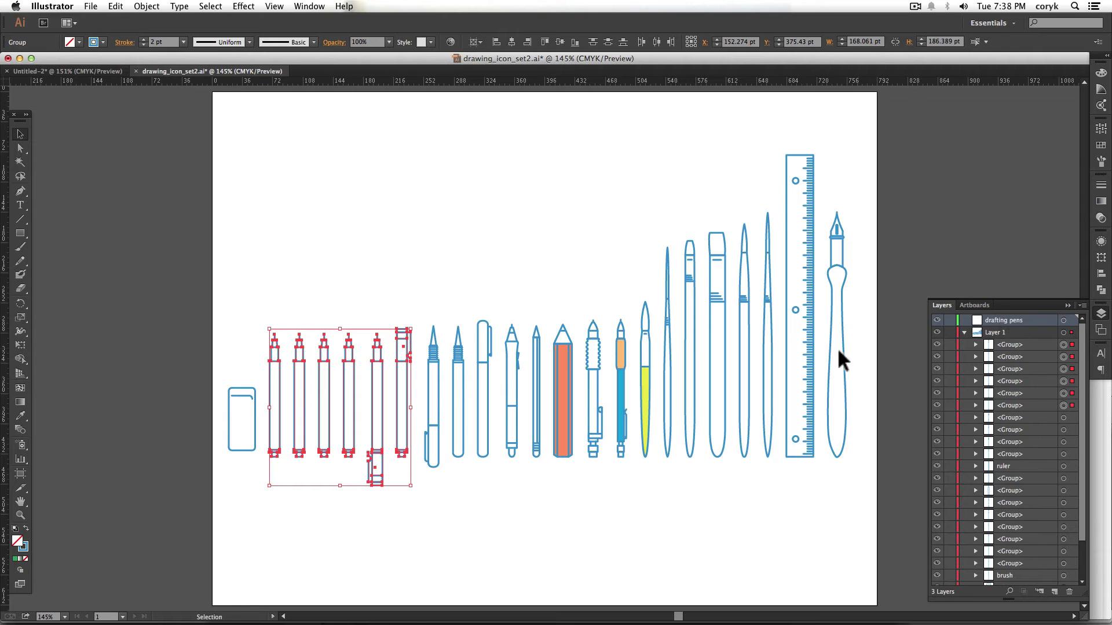
{"action": "right_click", "coordinate": [409, 377]}
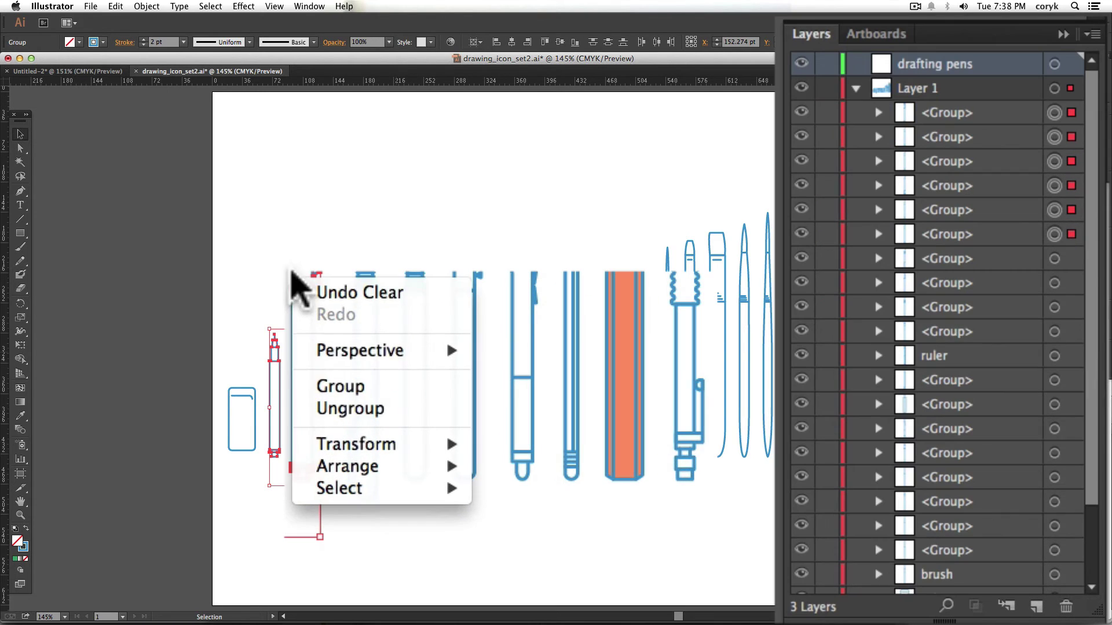
{"action": "mouse_move", "coordinate": [447, 468]}
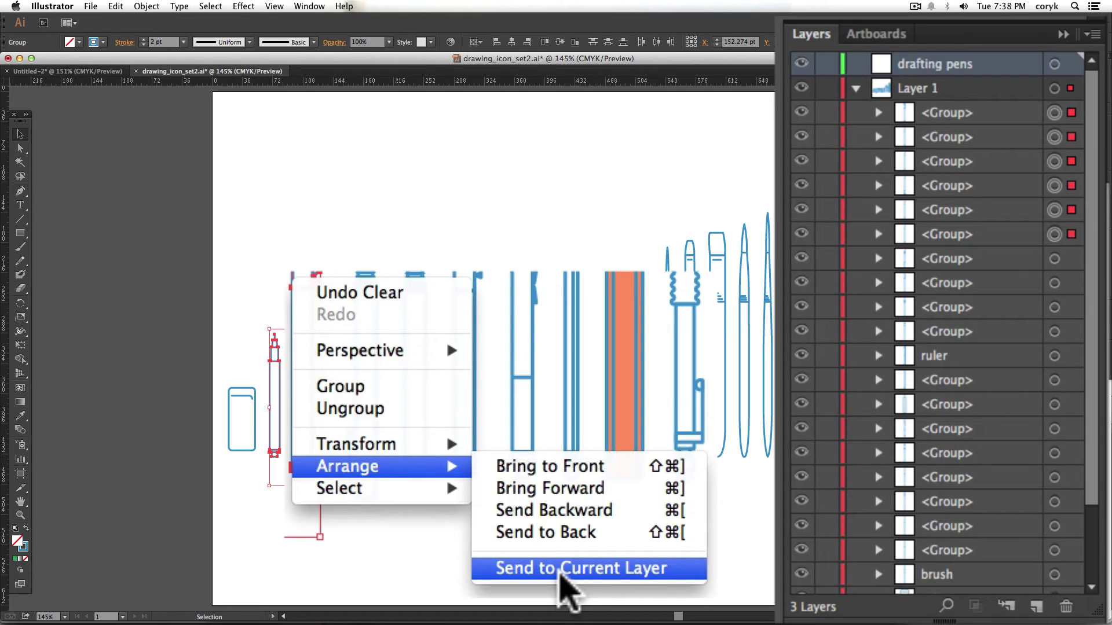
{"action": "mouse_move", "coordinate": [397, 484]}
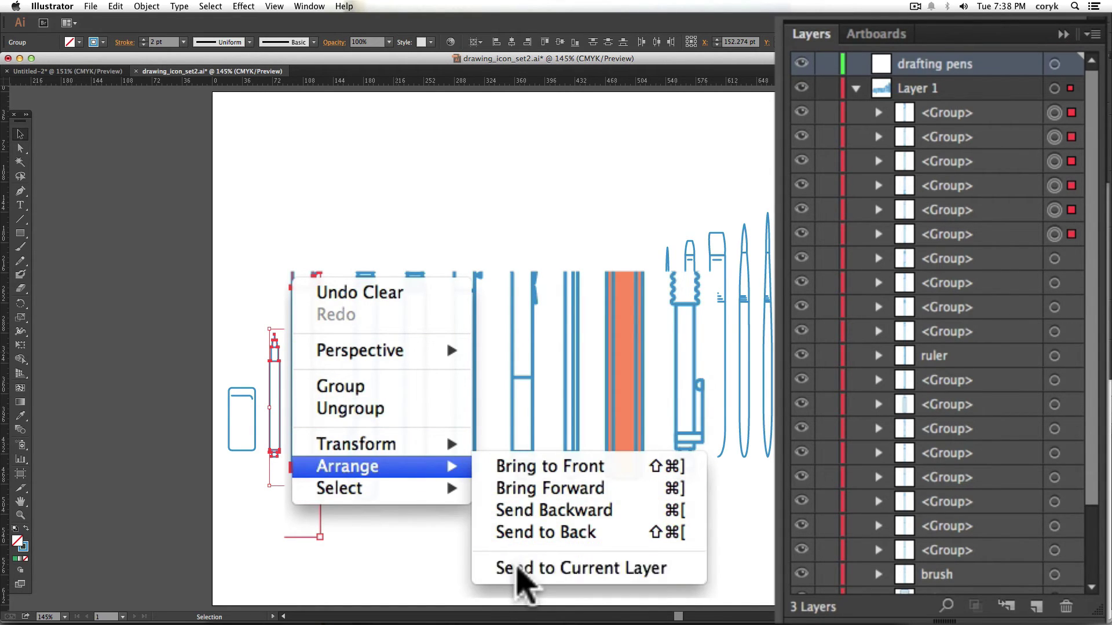
{"action": "left_click", "coordinate": [515, 568]}
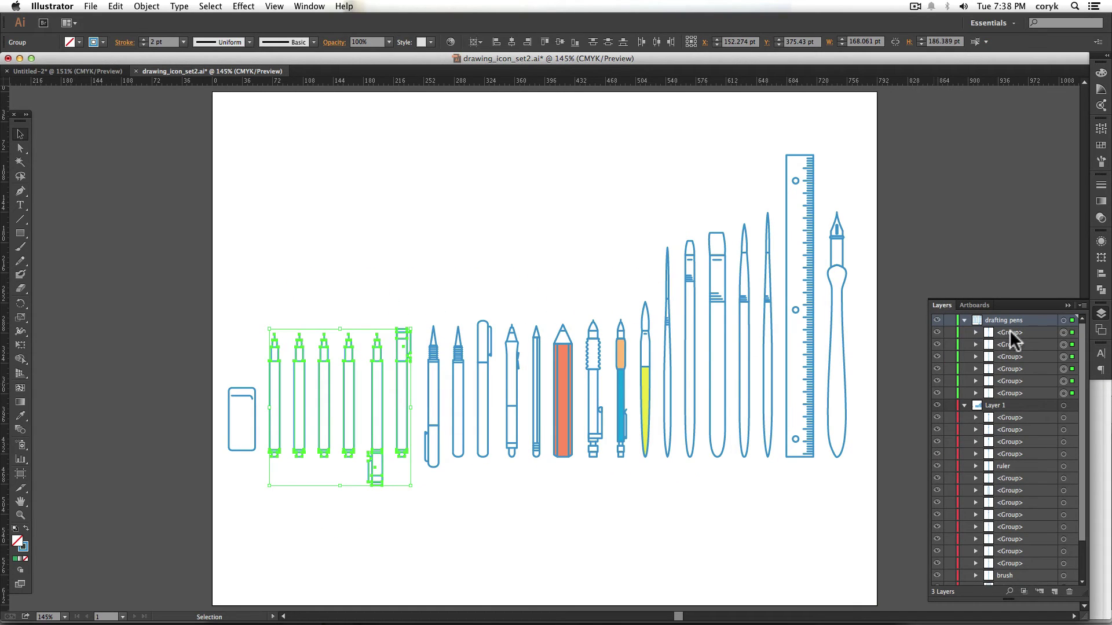
Select the capped pen on the drafting pens layer and rename its group "cap on"
{"action": "left_click", "coordinate": [1009, 332]}
{"action": "left_click", "coordinate": [395, 318]}
{"action": "left_click", "coordinate": [402, 371]}
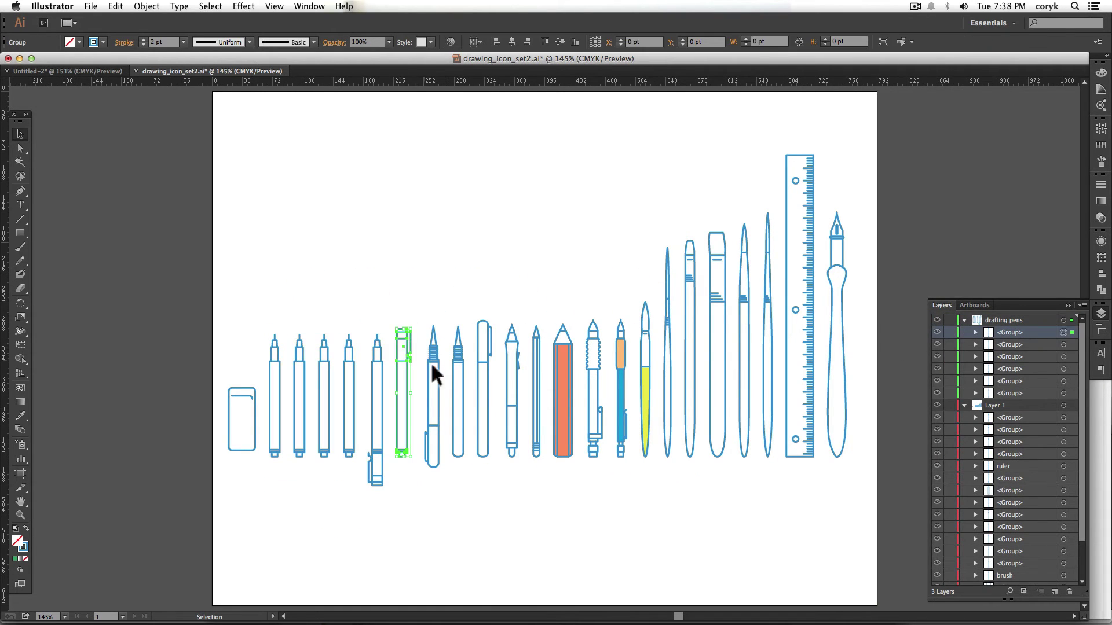
{"action": "double_click", "coordinate": [747, 172]}
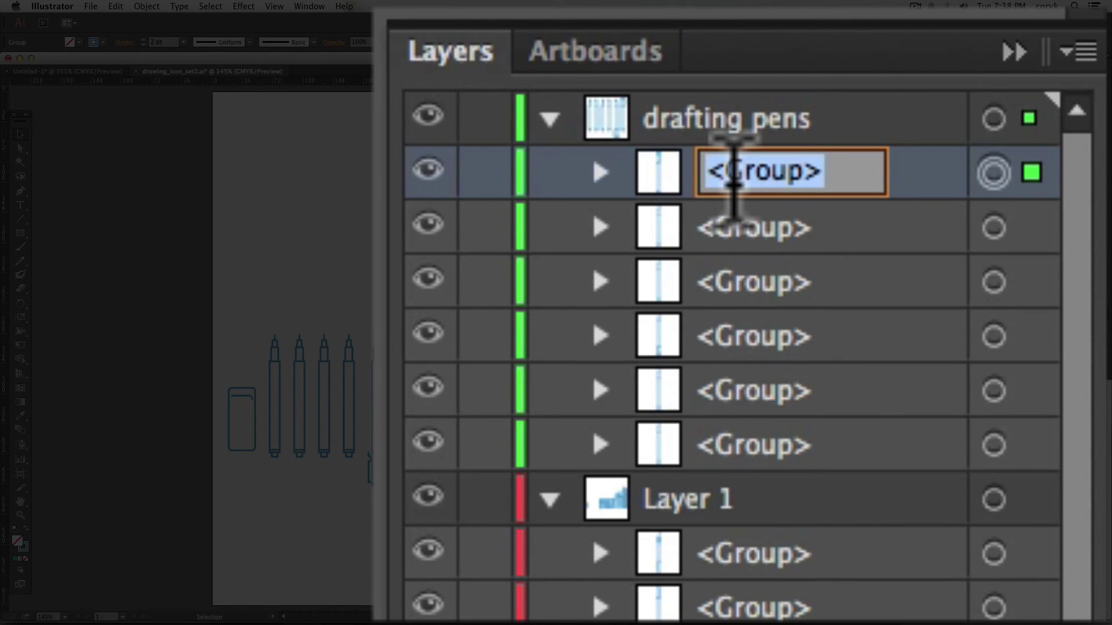
{"action": "type", "text": "cap on"}
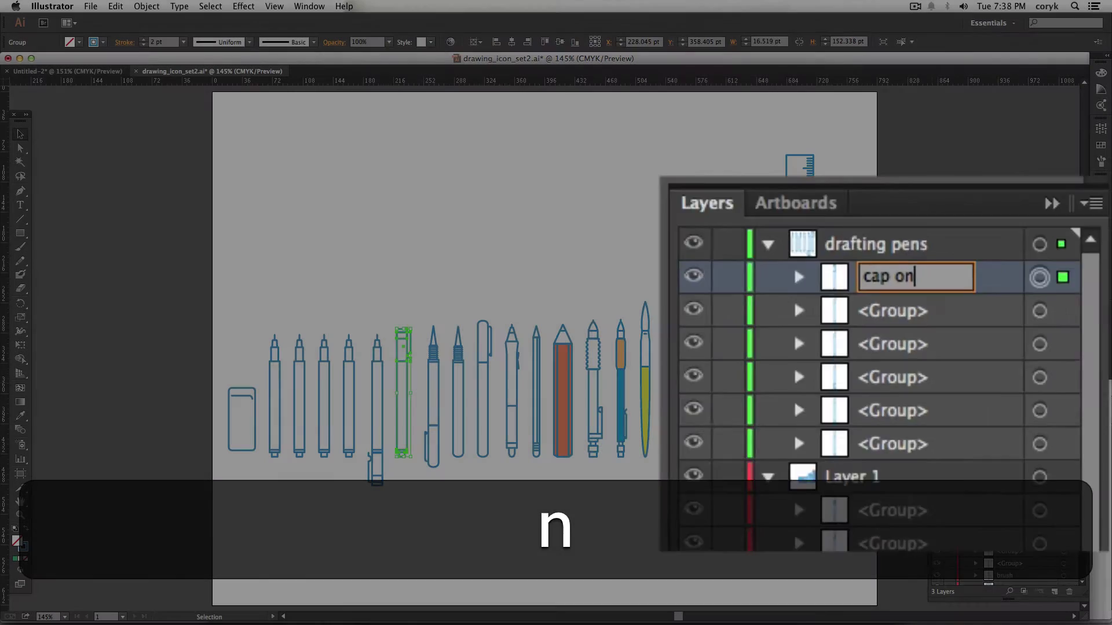
{"action": "key", "text": "Return"}
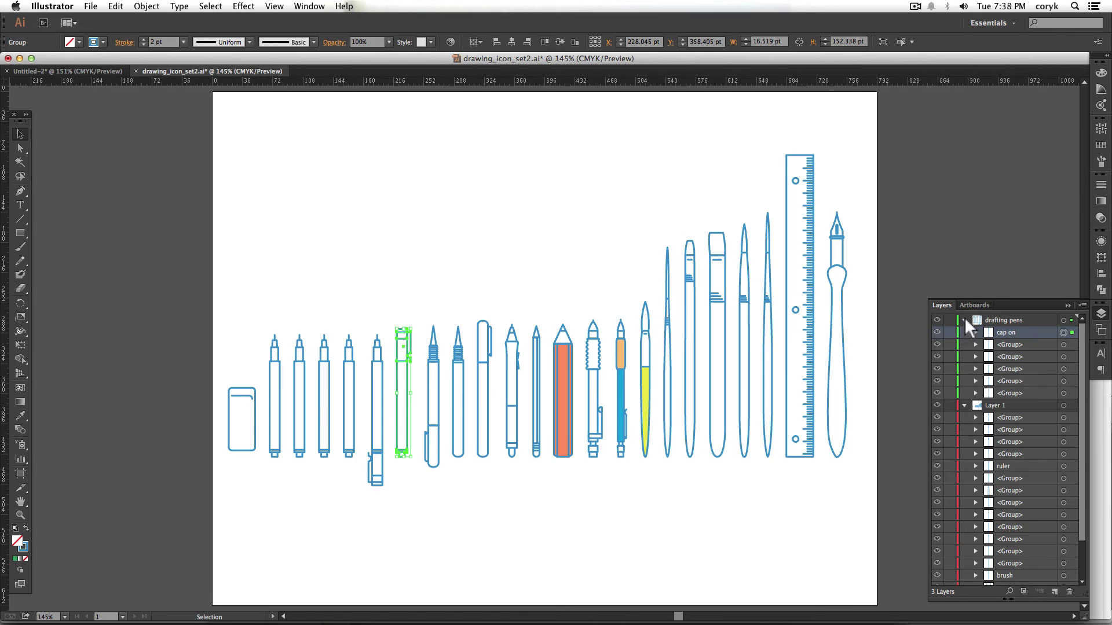
Collapse the drafting pens layer, select all of its artwork at once, and clear the selection
{"action": "left_click", "coordinate": [964, 321]}
{"action": "left_click", "coordinate": [1071, 320]}
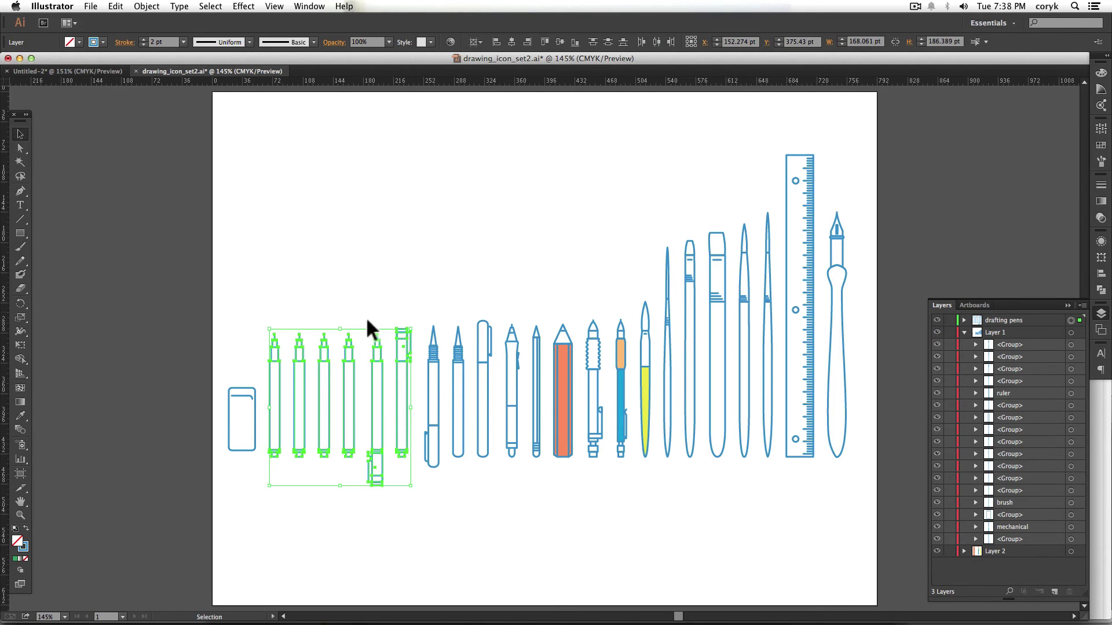
{"action": "left_click", "coordinate": [360, 289]}
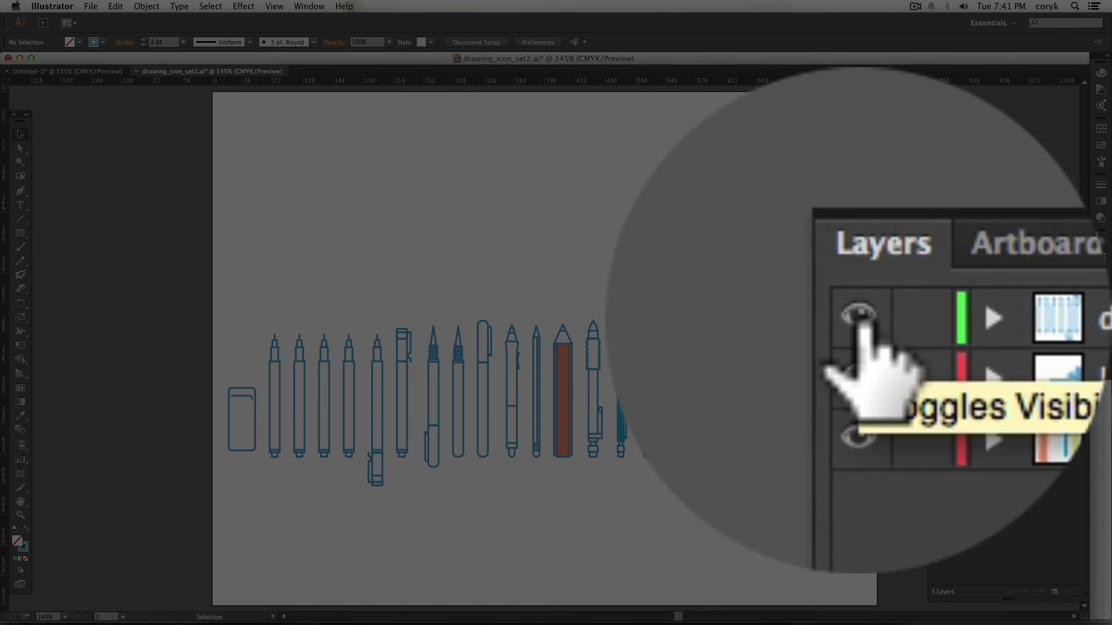
Toggle the visibility of the drafting pens layer and Layer 1 off, and show both layers again
{"action": "left_click", "coordinate": [860, 317]}
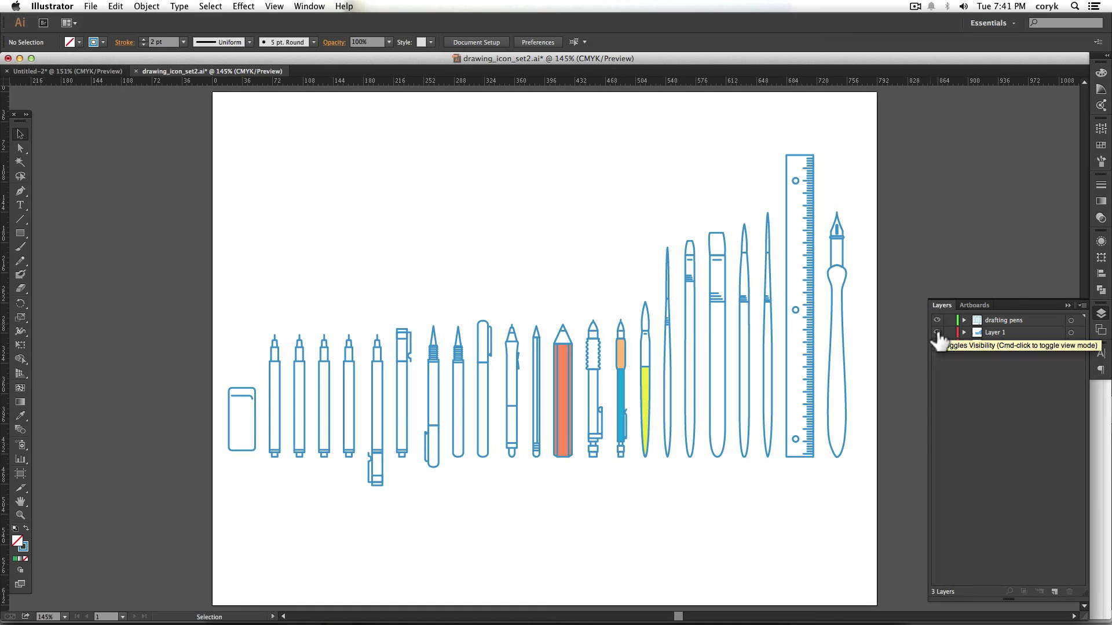
{"action": "left_click", "coordinate": [937, 332]}
{"action": "left_click", "coordinate": [937, 321]}
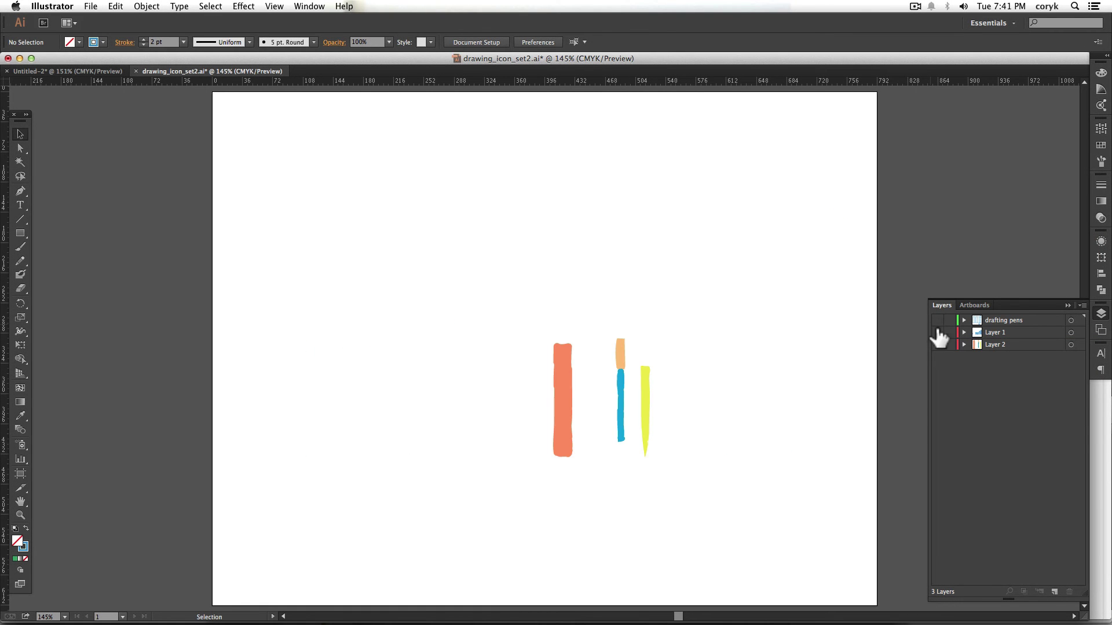
{"action": "left_click", "coordinate": [937, 321]}
{"action": "left_click", "coordinate": [937, 332]}
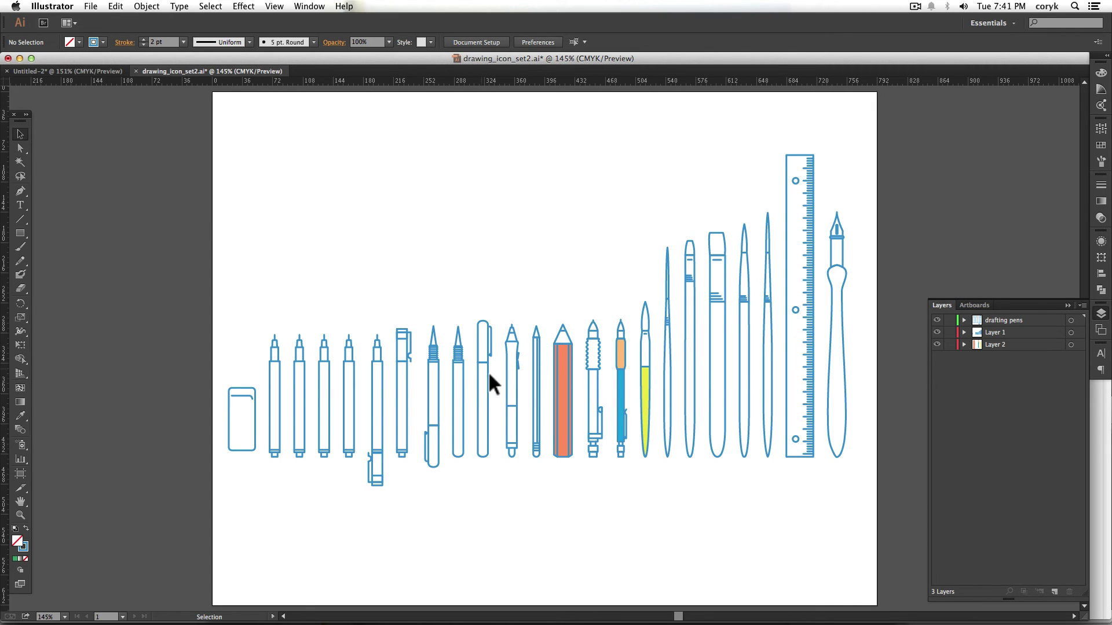
Lock Layer 1 to protect the pen outlines, and make Layer 2 the active layer with its contents expanded
{"action": "left_click", "coordinate": [516, 383]}
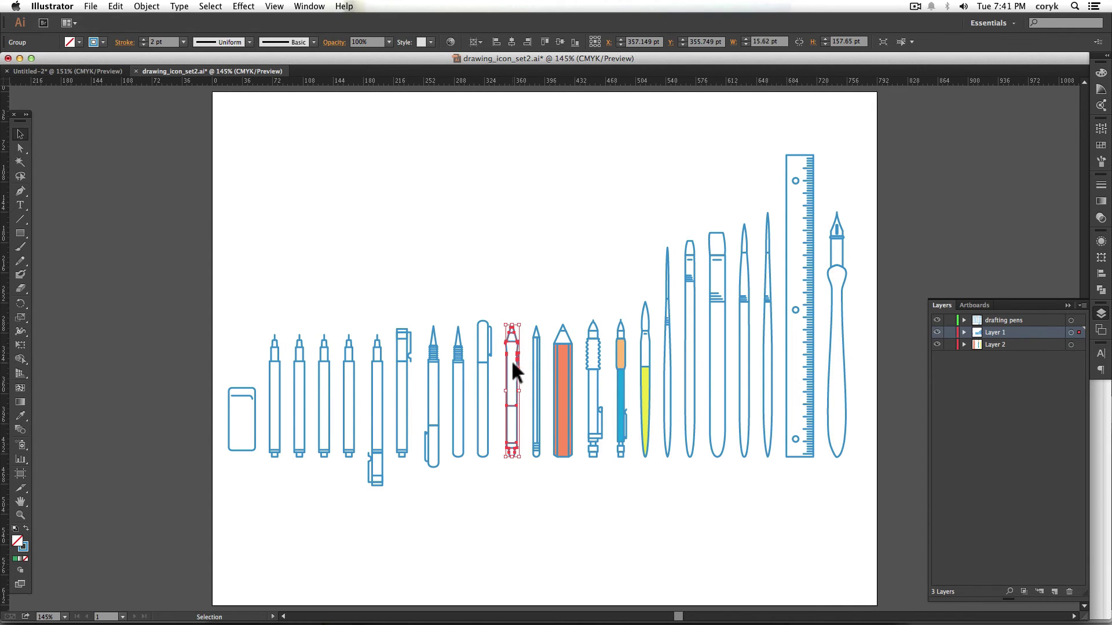
{"action": "key", "text": "super+equal"}
{"action": "key", "text": "super+equal"}
{"action": "key", "text": "super+equal"}
{"action": "key", "text": "super+equal"}
{"action": "key", "text": "super+equal"}
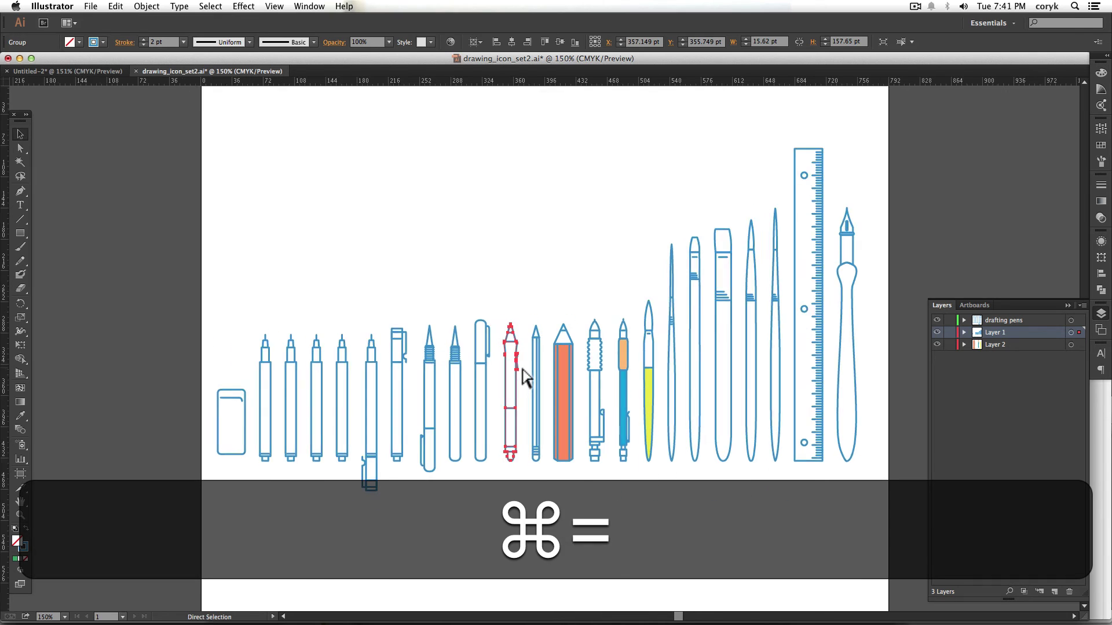
{"action": "key", "text": "space"}
{"action": "left_click_drag", "start_coordinate": [485, 376], "coordinate": [497, 303]}
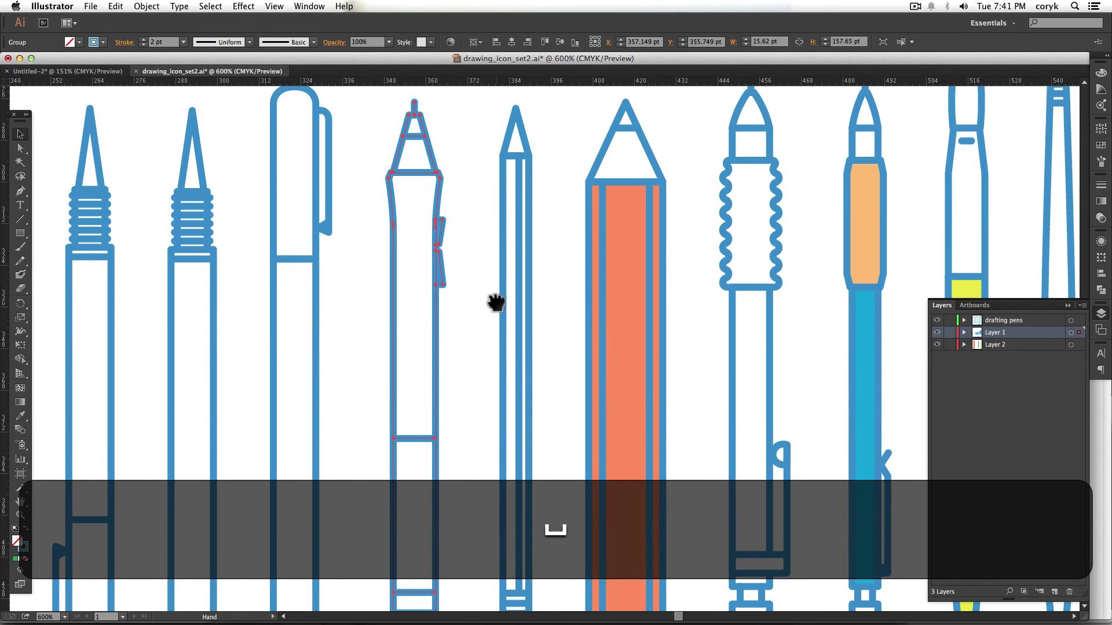
{"action": "key", "text": "super+minus"}
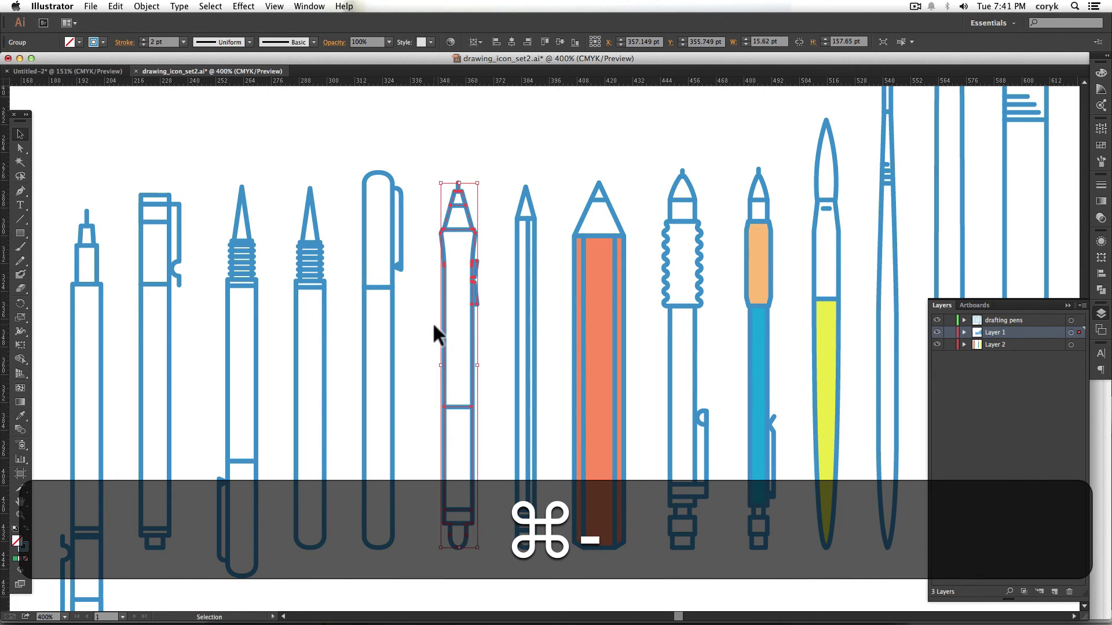
{"action": "key", "text": "v"}
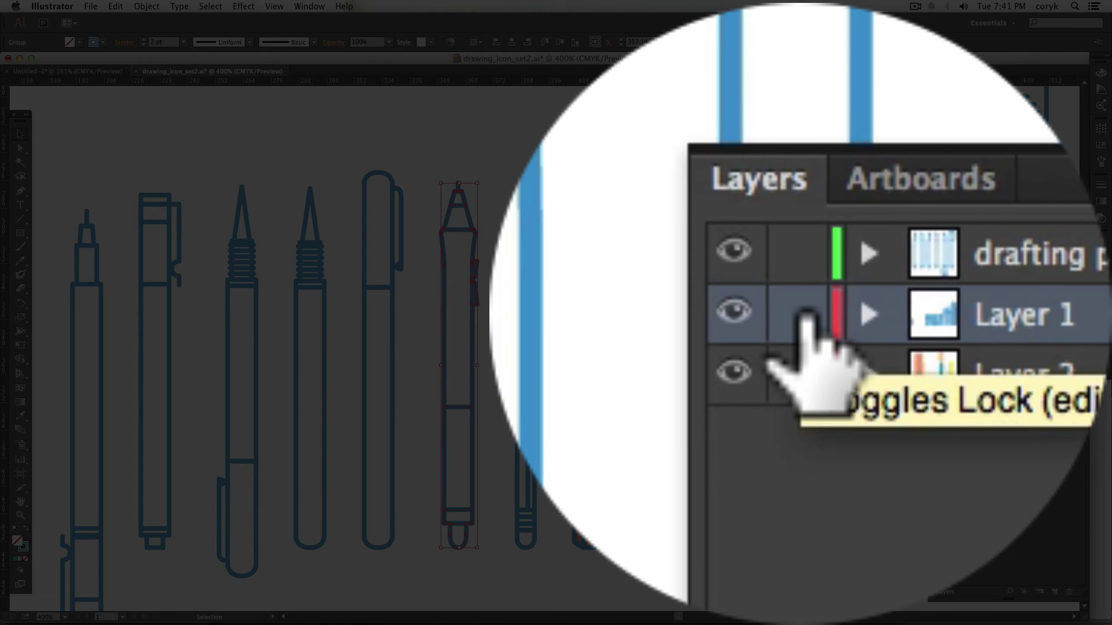
{"action": "left_click", "coordinate": [950, 332]}
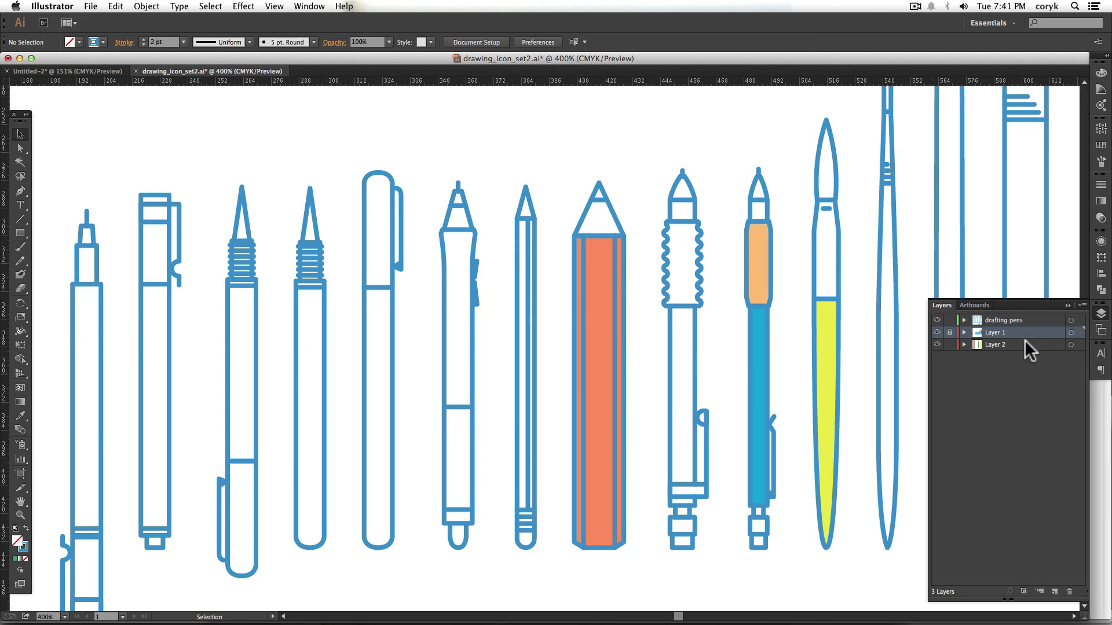
{"action": "left_click", "coordinate": [996, 345]}
{"action": "left_click", "coordinate": [964, 344]}
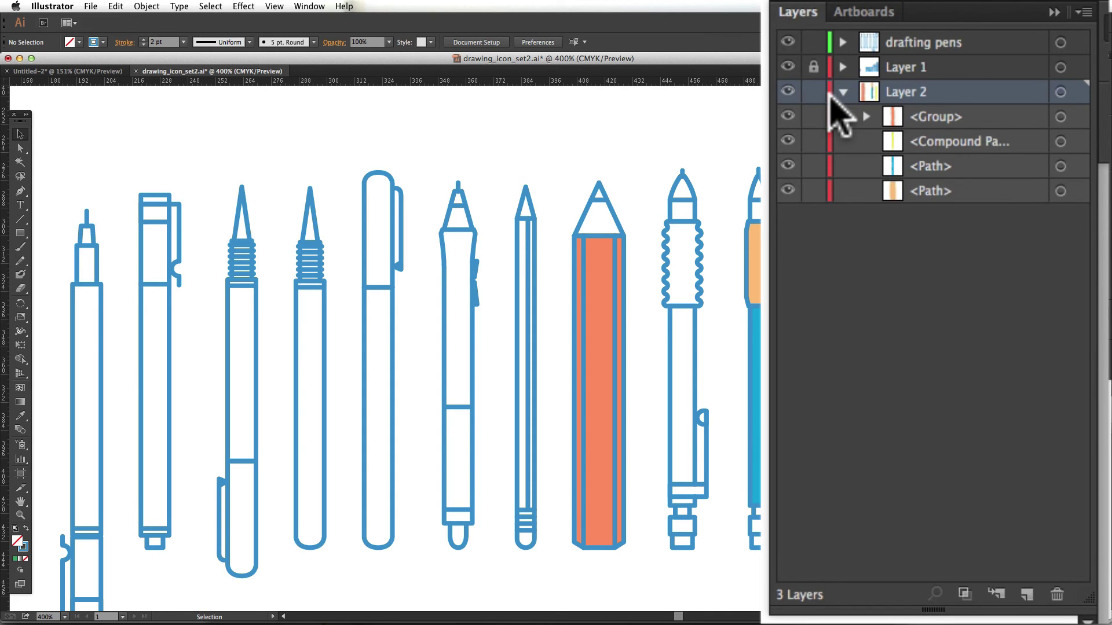
Paint the grip and upper barrel of the unfilled clicker-style pen light orange with the Blob Brush on Layer 2, and erase the overspill above the grip
{"action": "key", "text": "shift+b"}
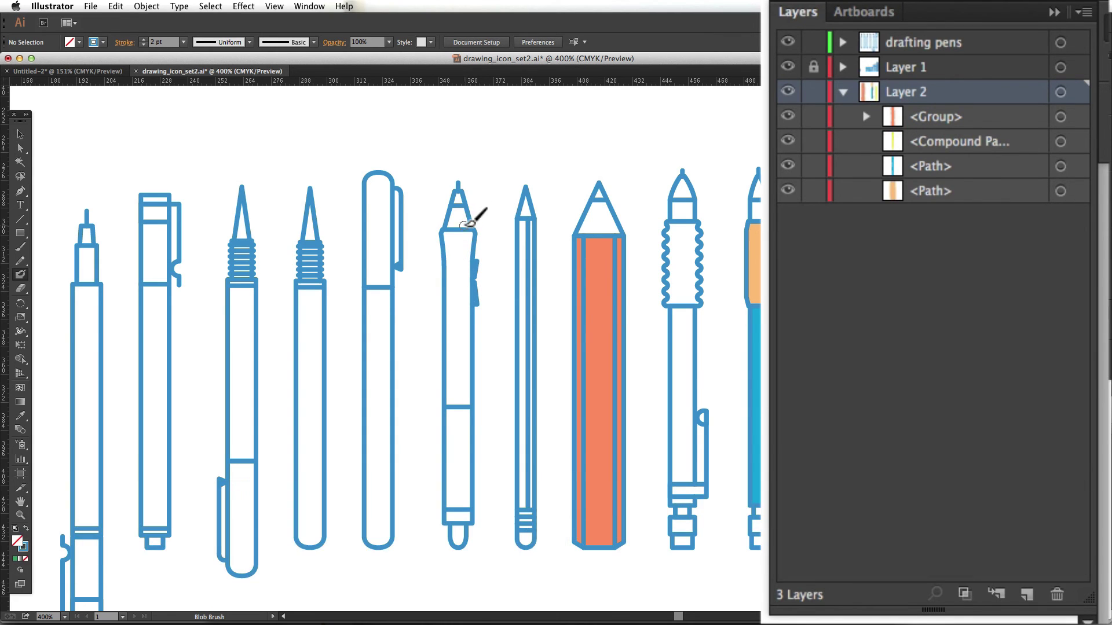
{"action": "key", "text": "]"}
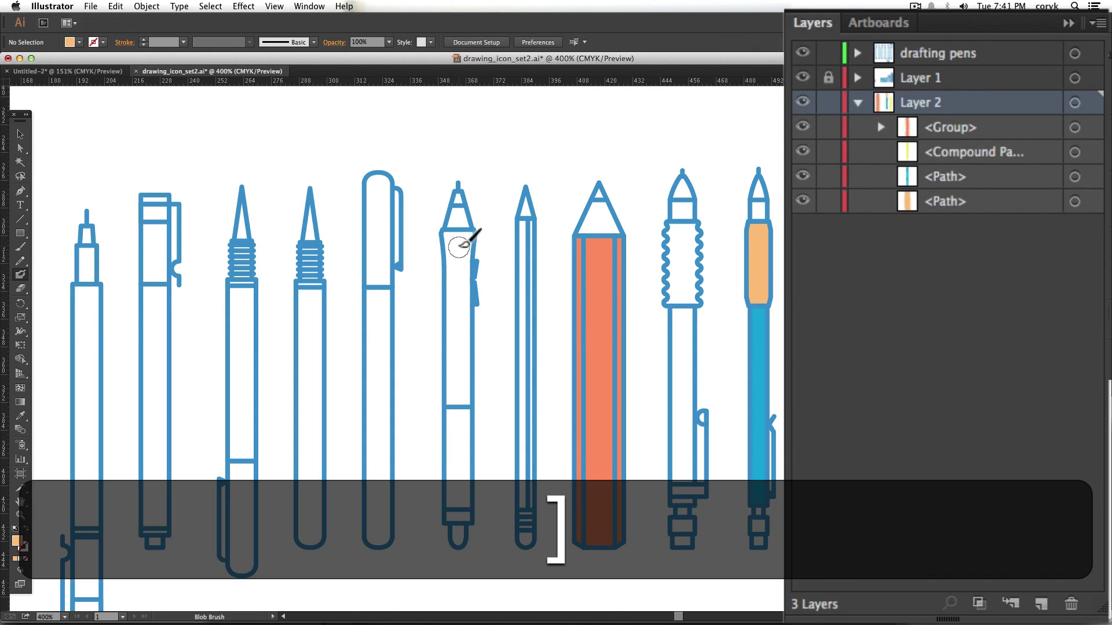
{"action": "mouse_move", "coordinate": [454, 240]}
{"action": "left_mouse_down"}
{"action": "mouse_move", "coordinate": [463, 235]}
{"action": "mouse_move", "coordinate": [456, 271]}
{"action": "mouse_move", "coordinate": [459, 236]}
{"action": "left_mouse_up"}
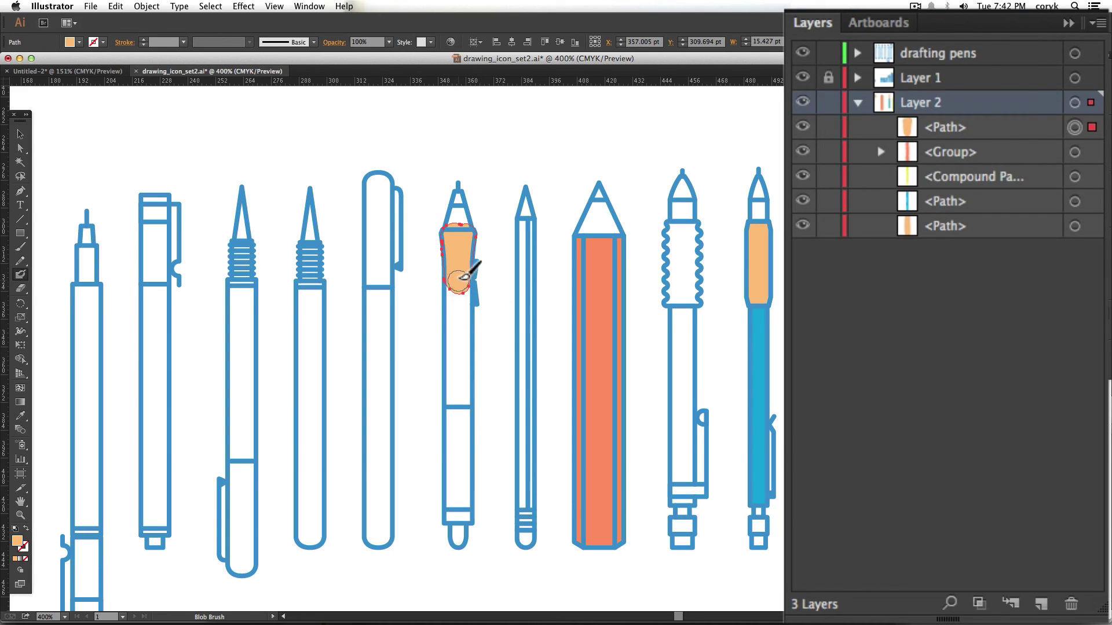
{"action": "mouse_move", "coordinate": [460, 278]}
{"action": "left_mouse_down"}
{"action": "mouse_move", "coordinate": [465, 394]}
{"action": "mouse_move", "coordinate": [463, 304]}
{"action": "left_mouse_up"}
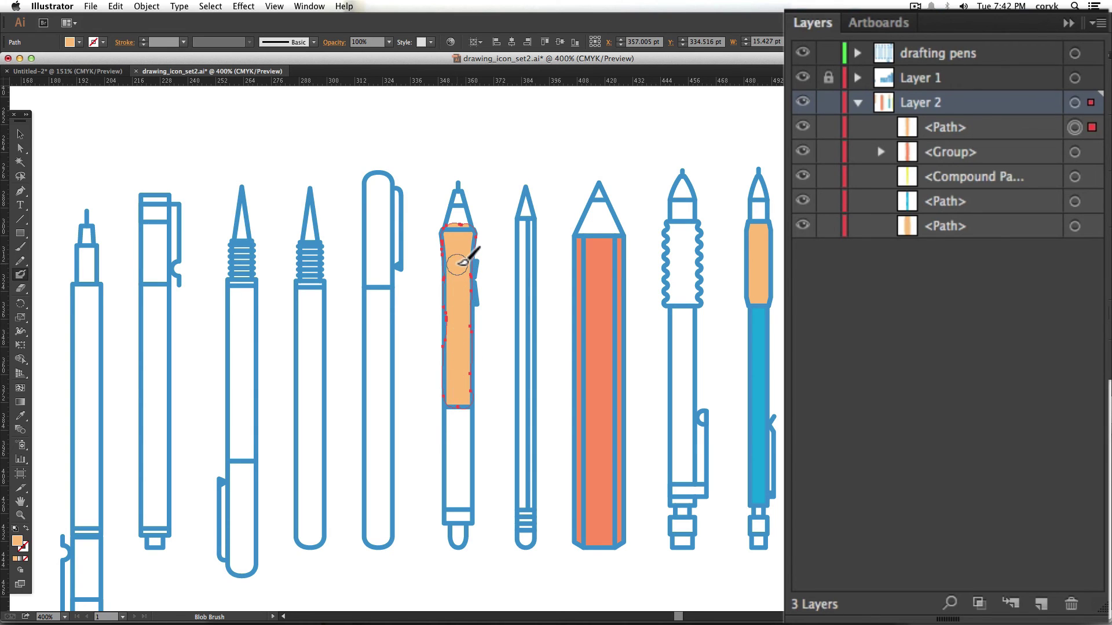
{"action": "key", "text": "shift+e"}
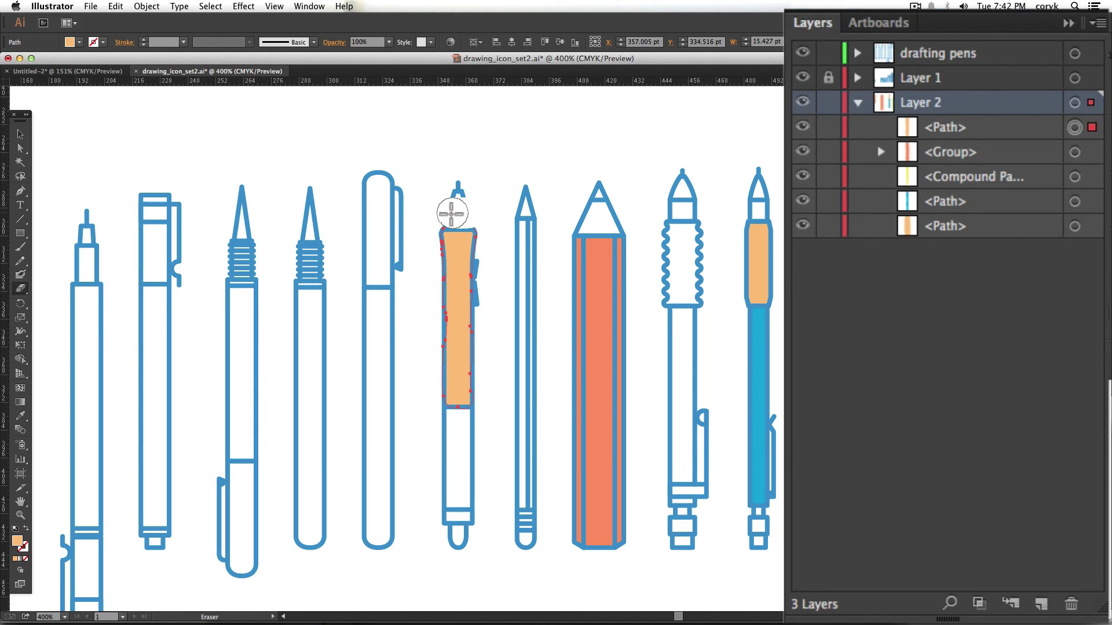
{"action": "left_click_drag", "start_coordinate": [451, 214], "coordinate": [420, 207]}
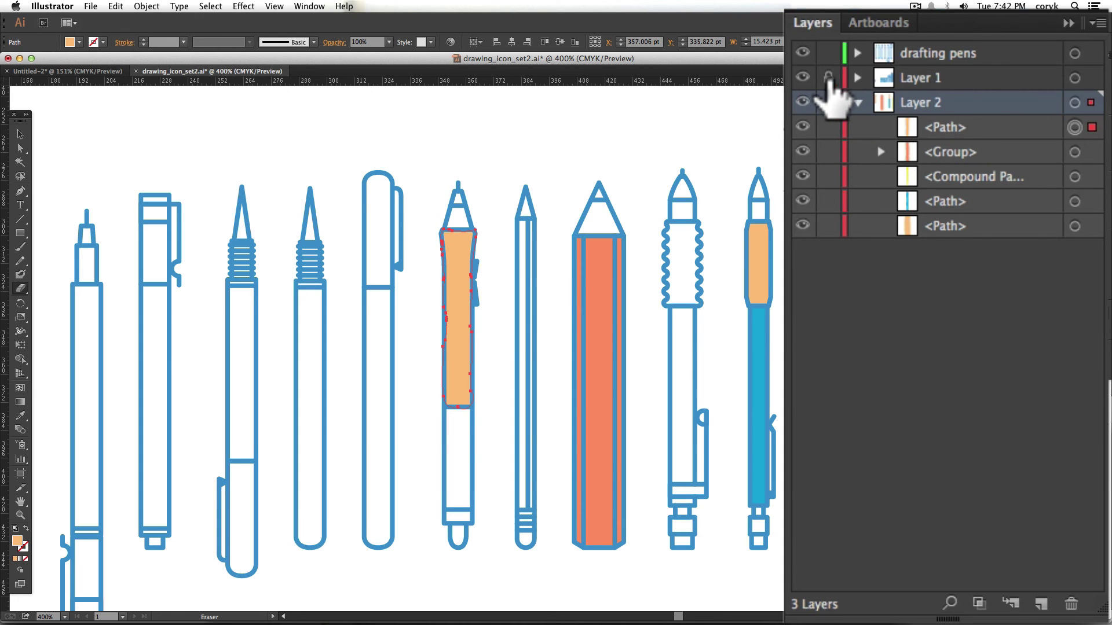
Unlock Layer 1 and expand it to list its groups
{"action": "key", "text": "v"}
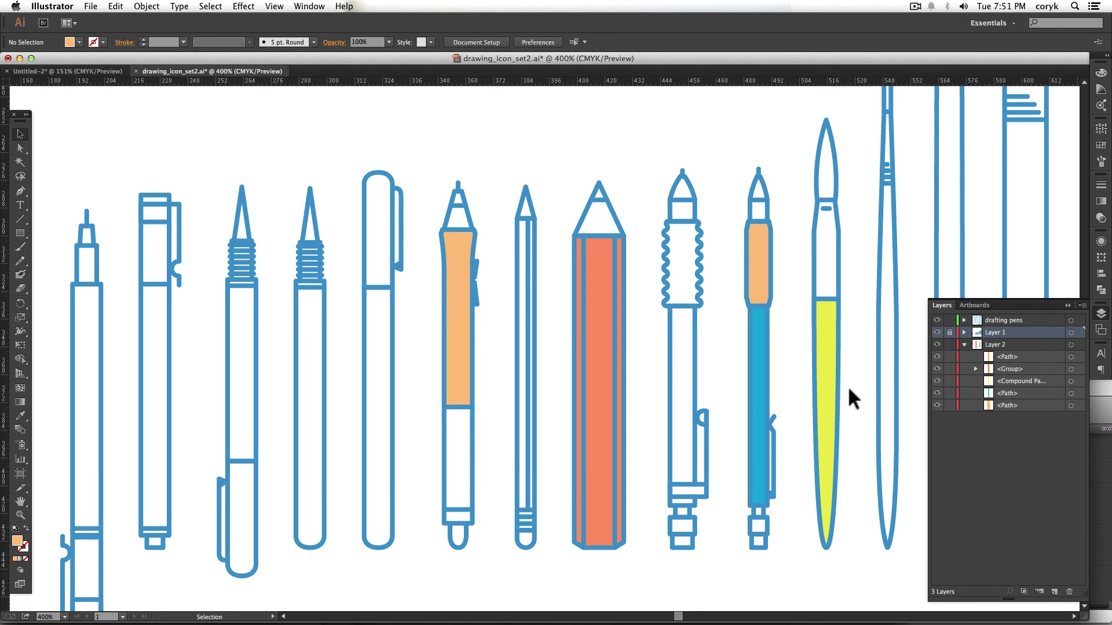
{"action": "left_click", "coordinate": [950, 334]}
{"action": "left_click", "coordinate": [963, 332]}
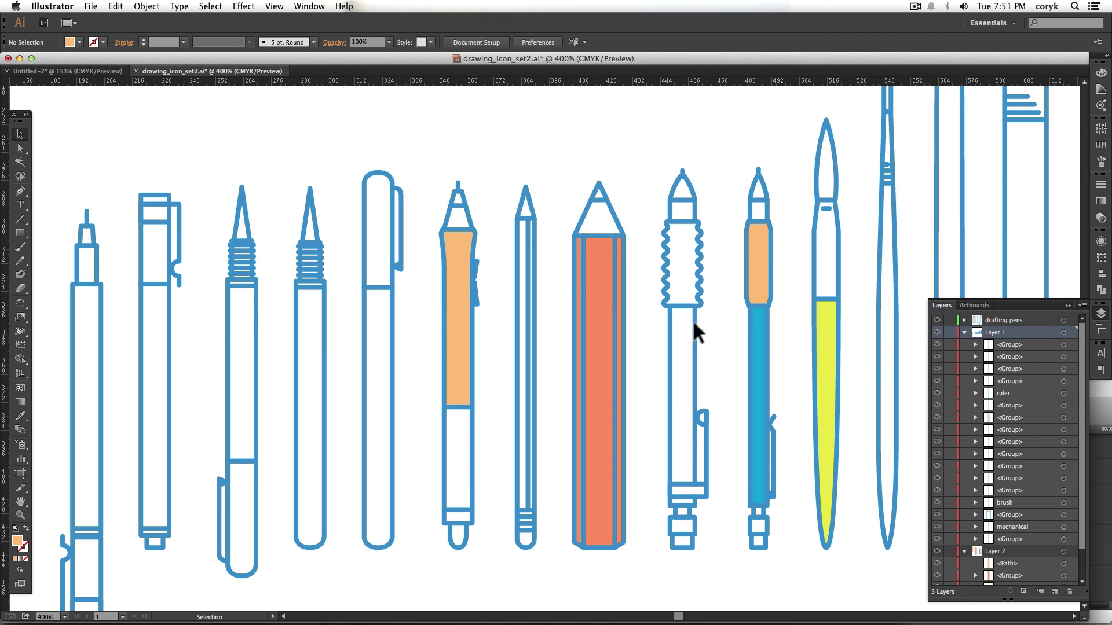
Rename the group of the pen with the light orange grip and upper barrel as wacom pen, and lock that group
{"action": "left_click", "coordinate": [470, 222]}
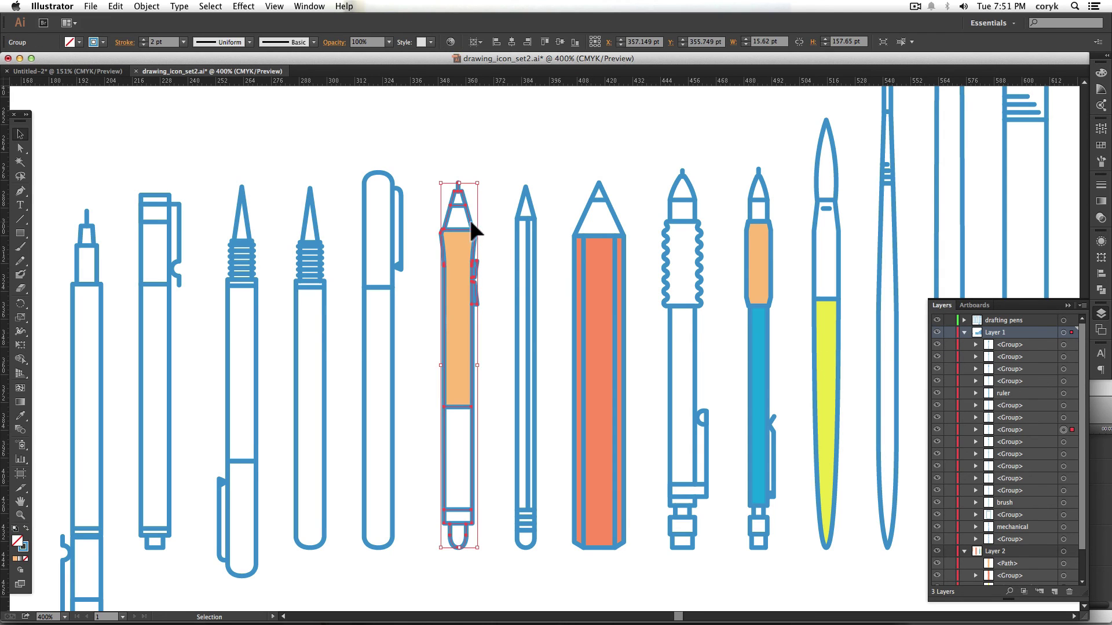
{"action": "double_click", "coordinate": [1011, 429]}
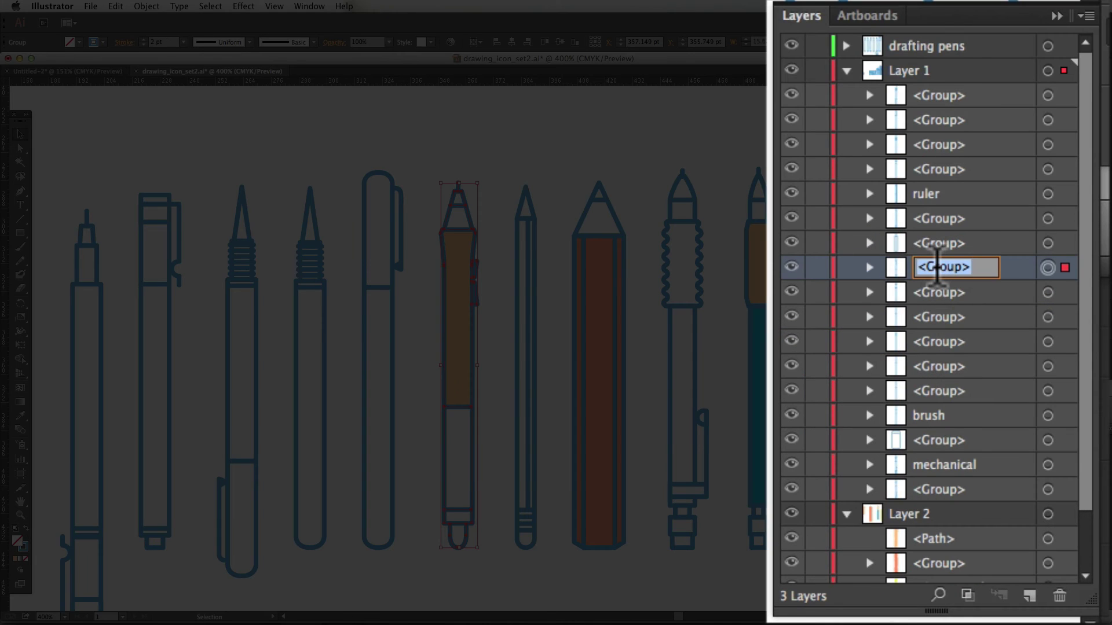
{"action": "type", "text": "wacam"}
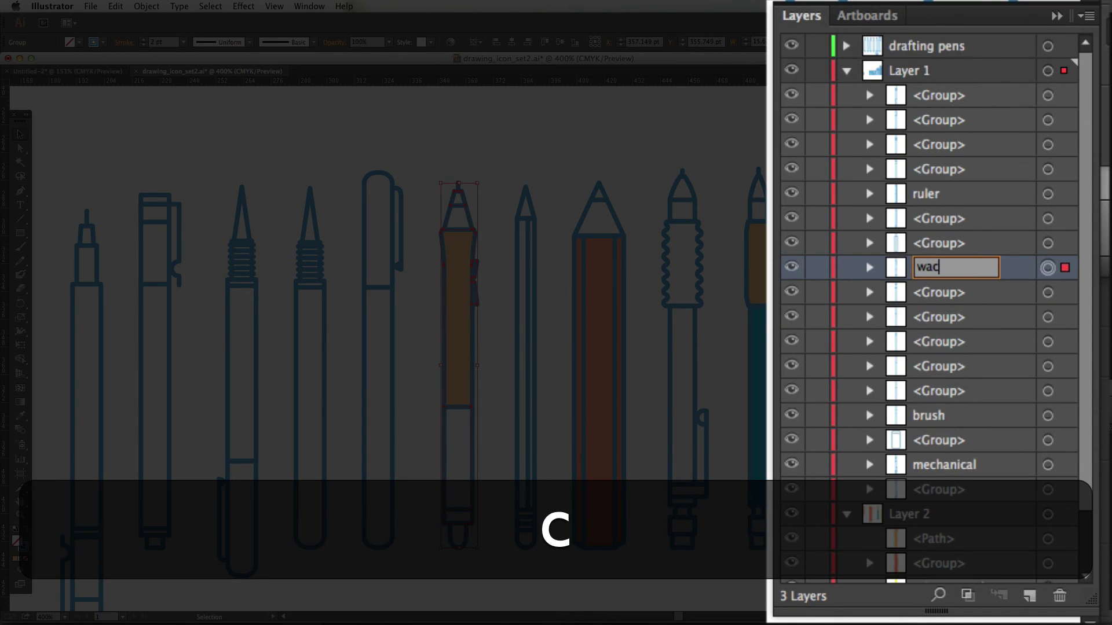
{"action": "key", "text": "BackSpace"}
{"action": "key", "text": "BackSpace"}
{"action": "key", "text": "BackSpace"}
{"action": "type", "text": "om "}
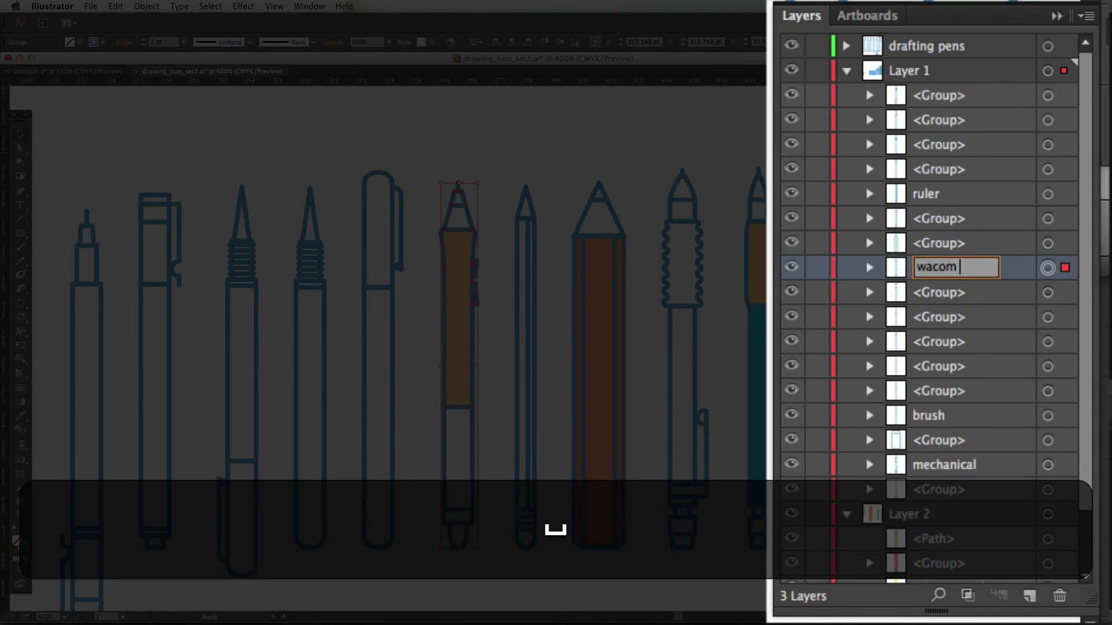
{"action": "type", "text": "pen"}
{"action": "key", "text": "Return"}
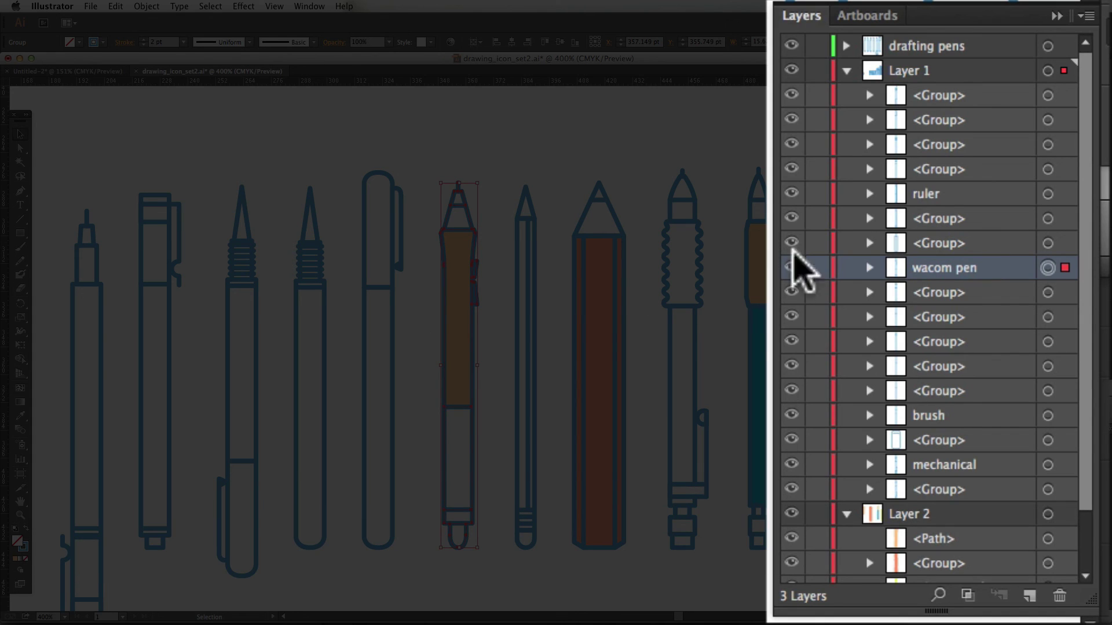
{"action": "left_click", "coordinate": [816, 268]}
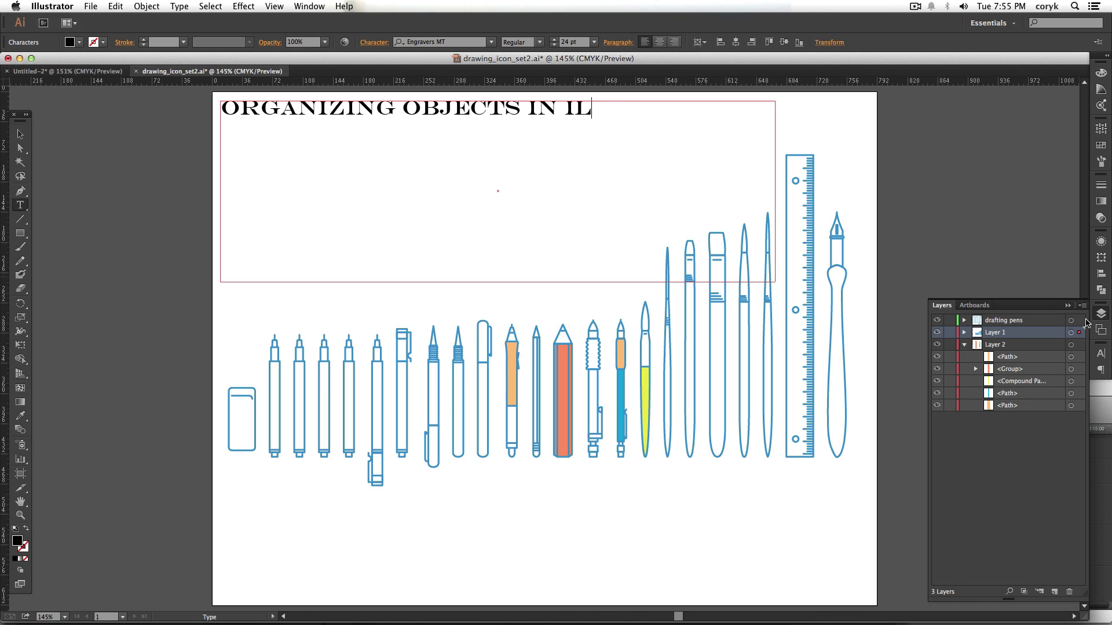
Complete the heading as "ORGANIZING OBJECTS IN ILLUSTRATOR WITH LAYERS AND GROUPS", and add the author's website address and Twitter handle on separate lines below
{"action": "type", "text": "WITH"}
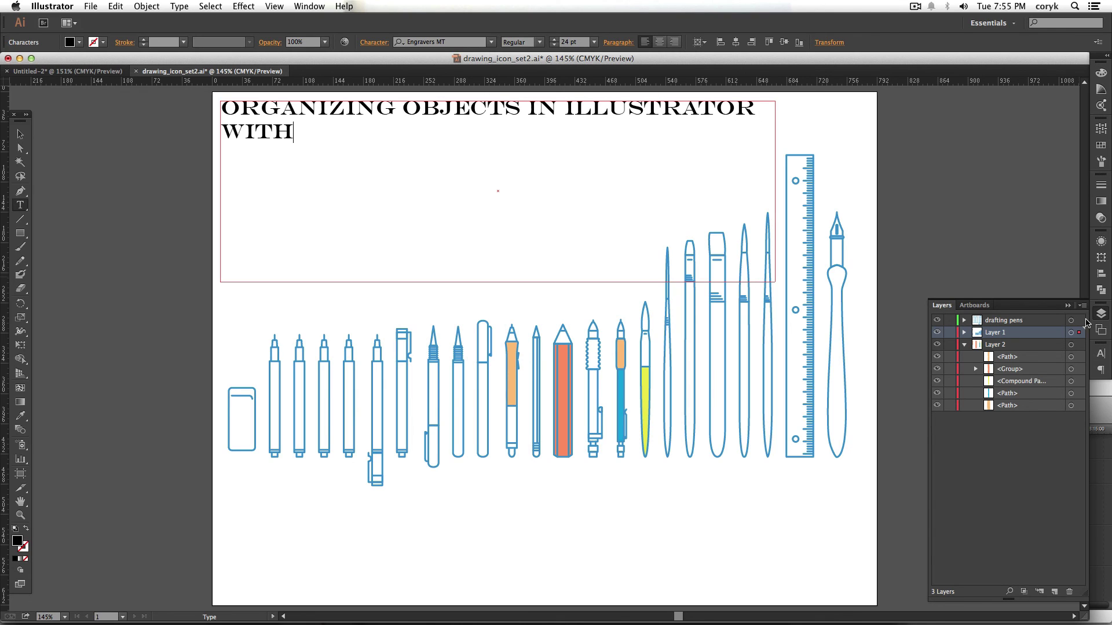
{"action": "type", "text": " LAYERS AND GROUPS"}
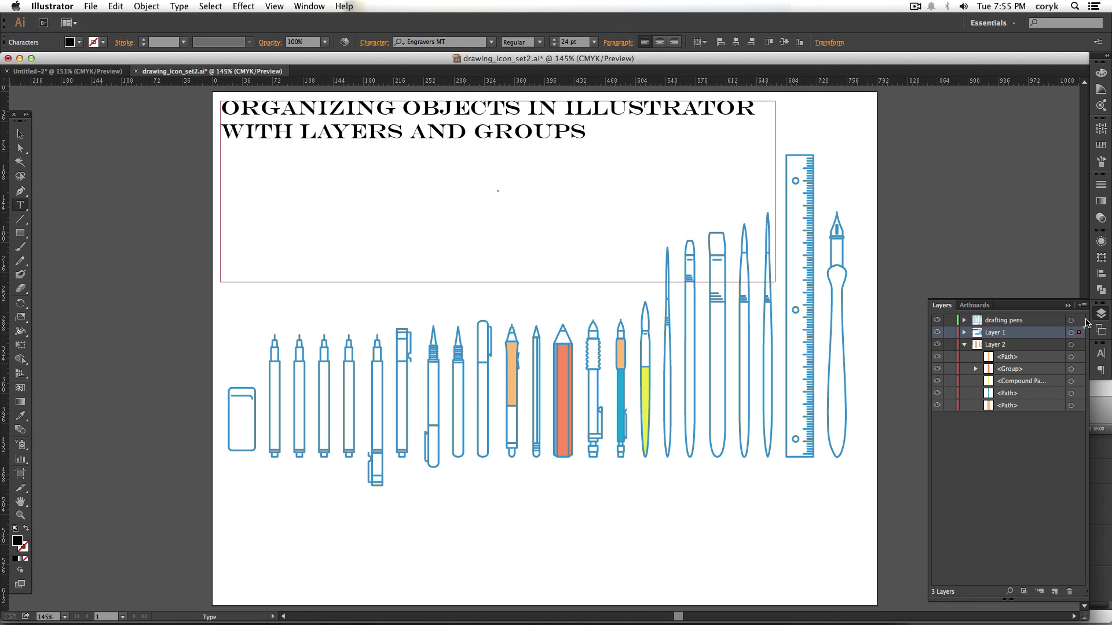
{"action": "type", "text": "  WWW.CORYKERR"}
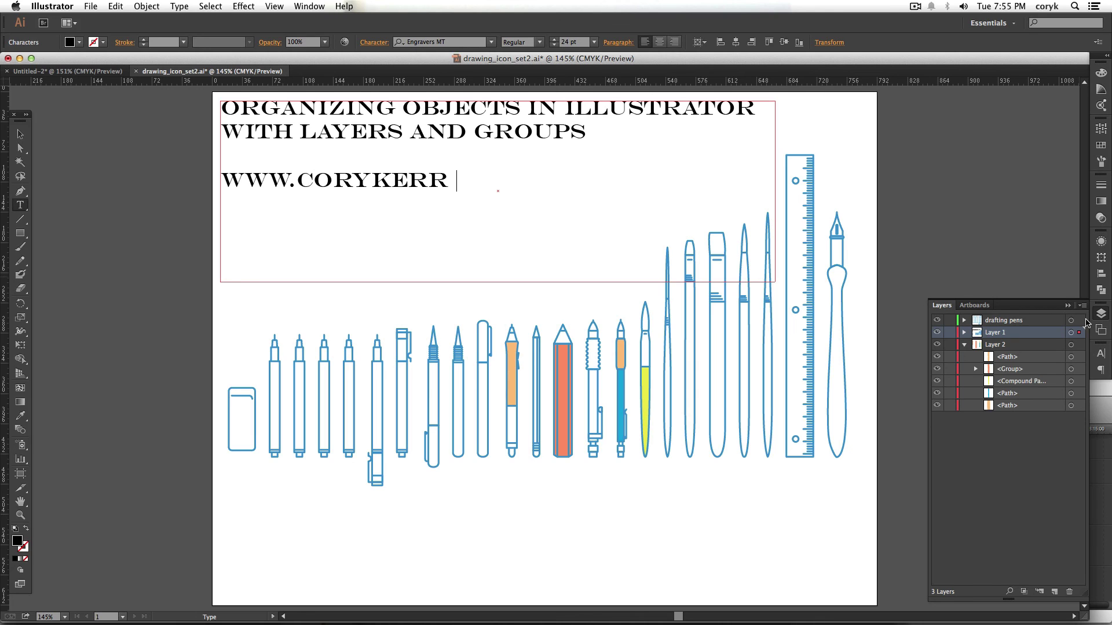
{"action": "type", "text": ".COM"}
{"action": "key", "text": "Return"}
{"action": "type", "text": "TWI"}
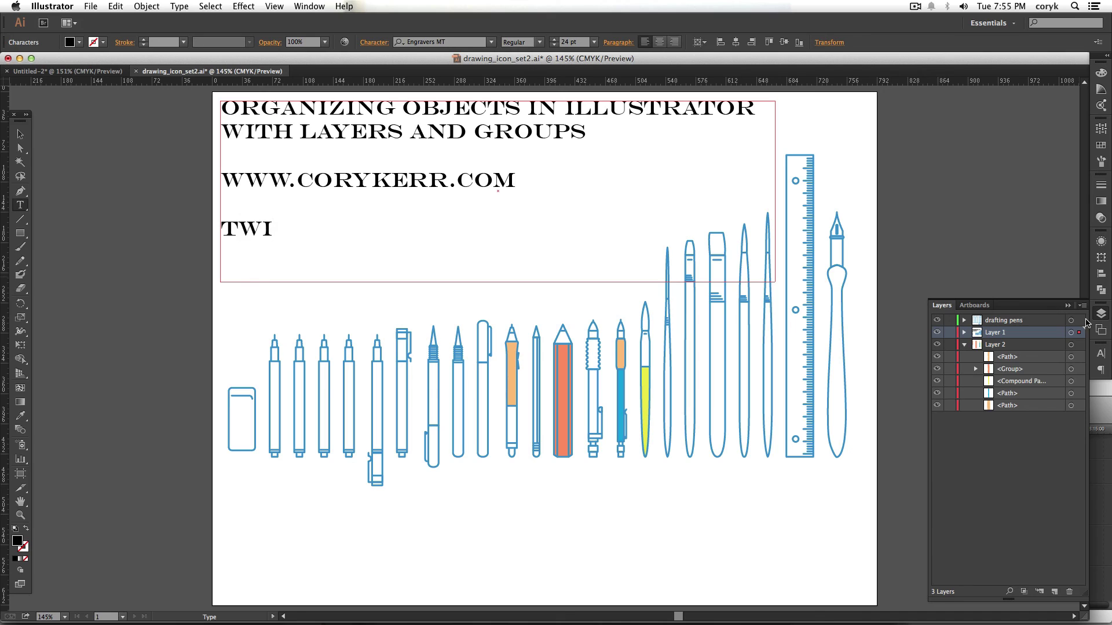
{"action": "type", "text": "TTER"}
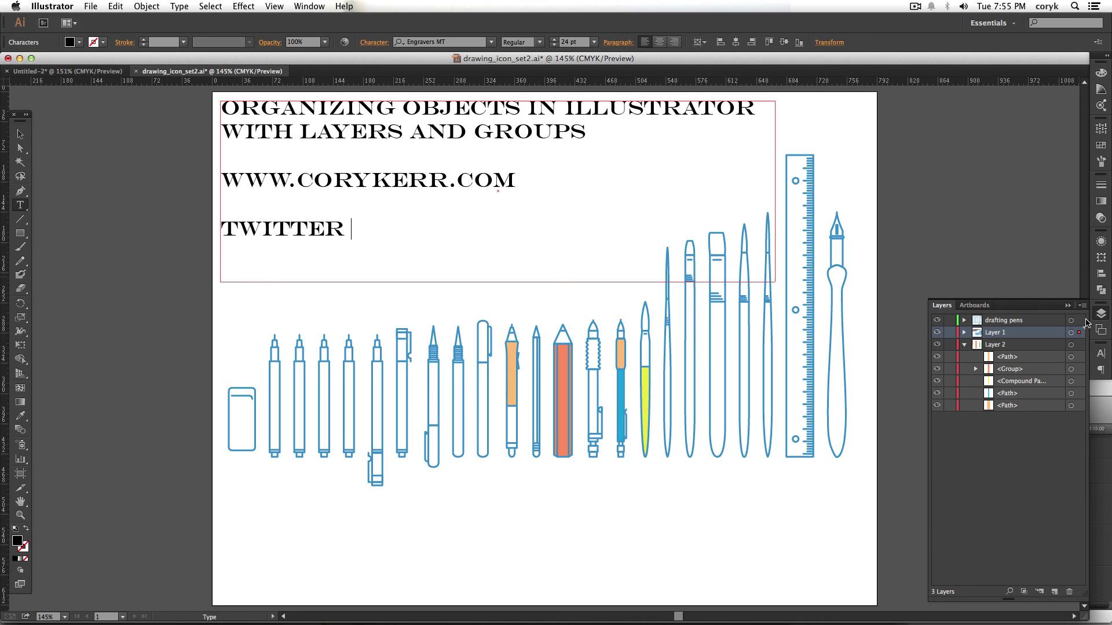
{"action": "type", "text": " @CORYKERR"}
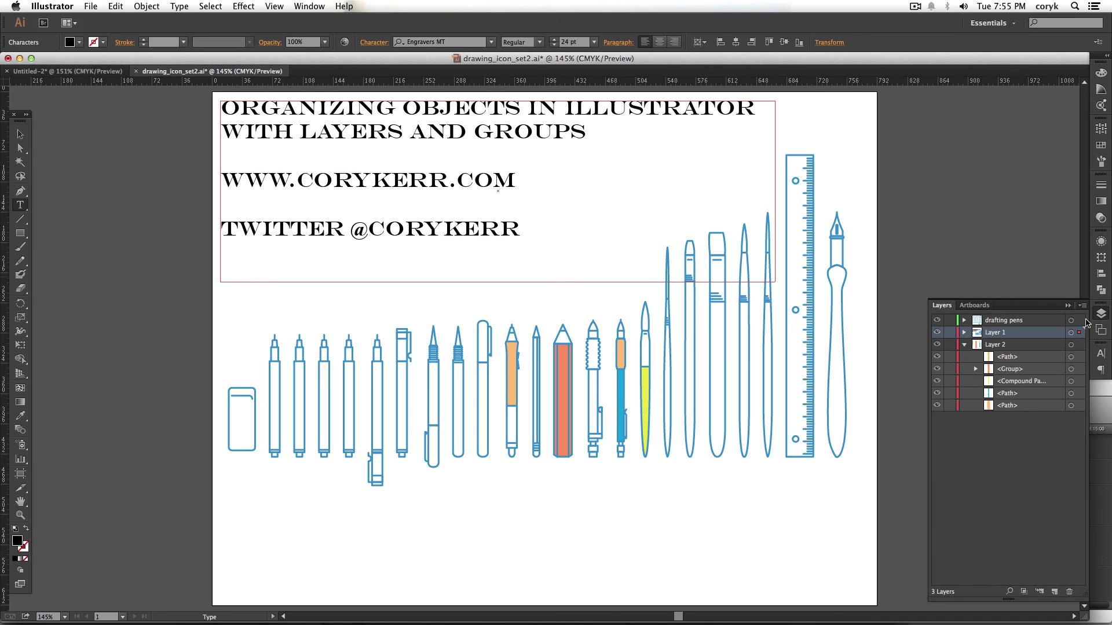